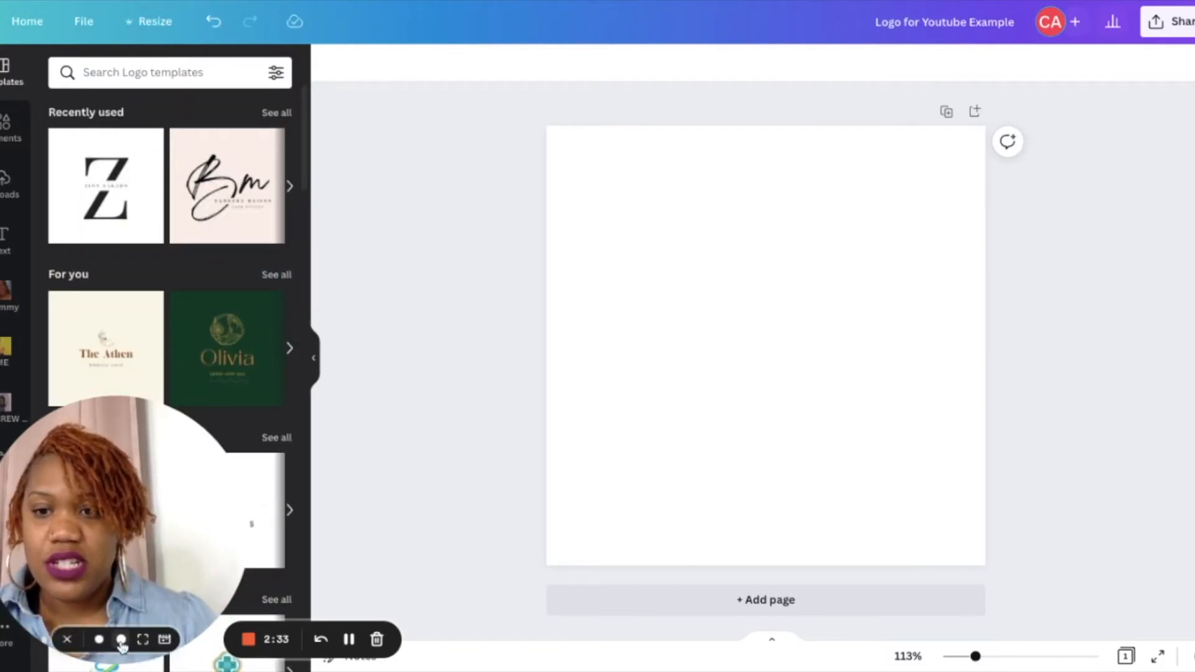
Search the logo templates for "fashion"
click(98, 640)
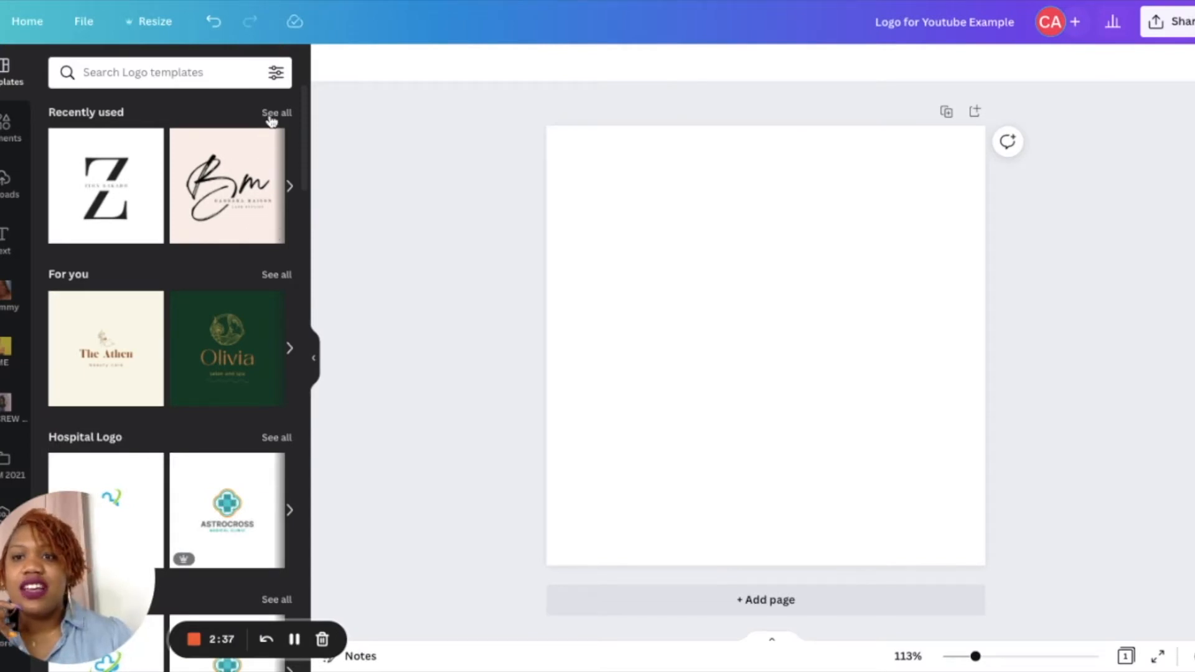
click(235, 78)
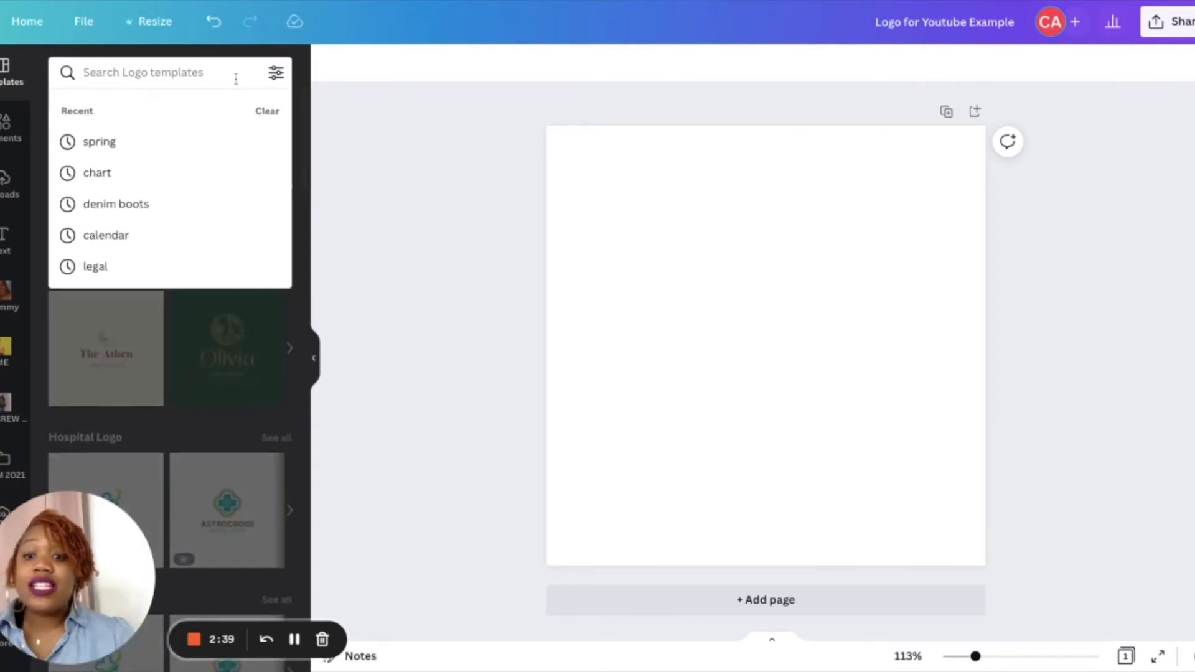
text(fashion)
key(Return)
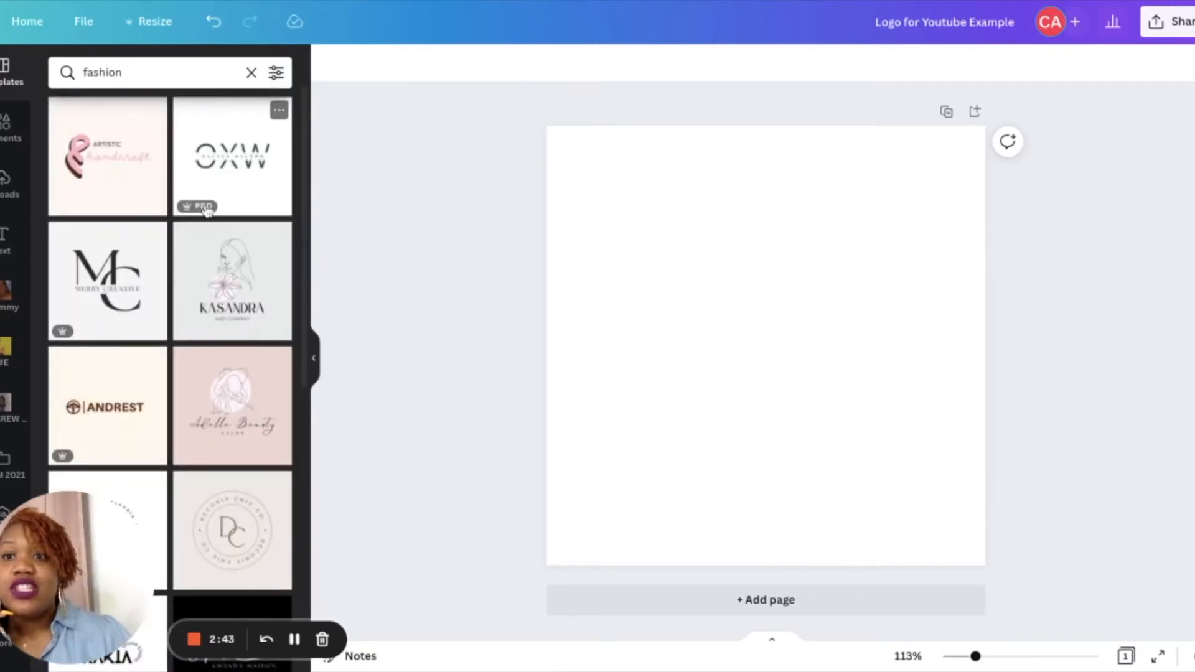
Look through the fashion logo templates to compare the available layouts and styles
scroll(205, 261, down, 2)
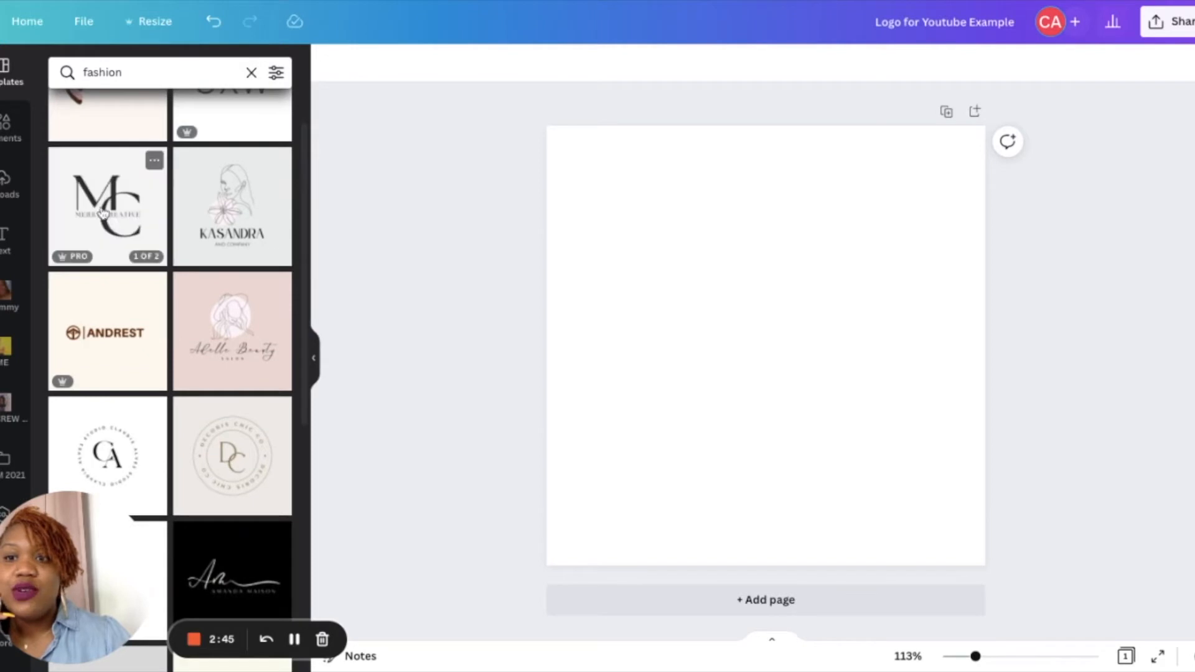
scroll(185, 424, down, 1)
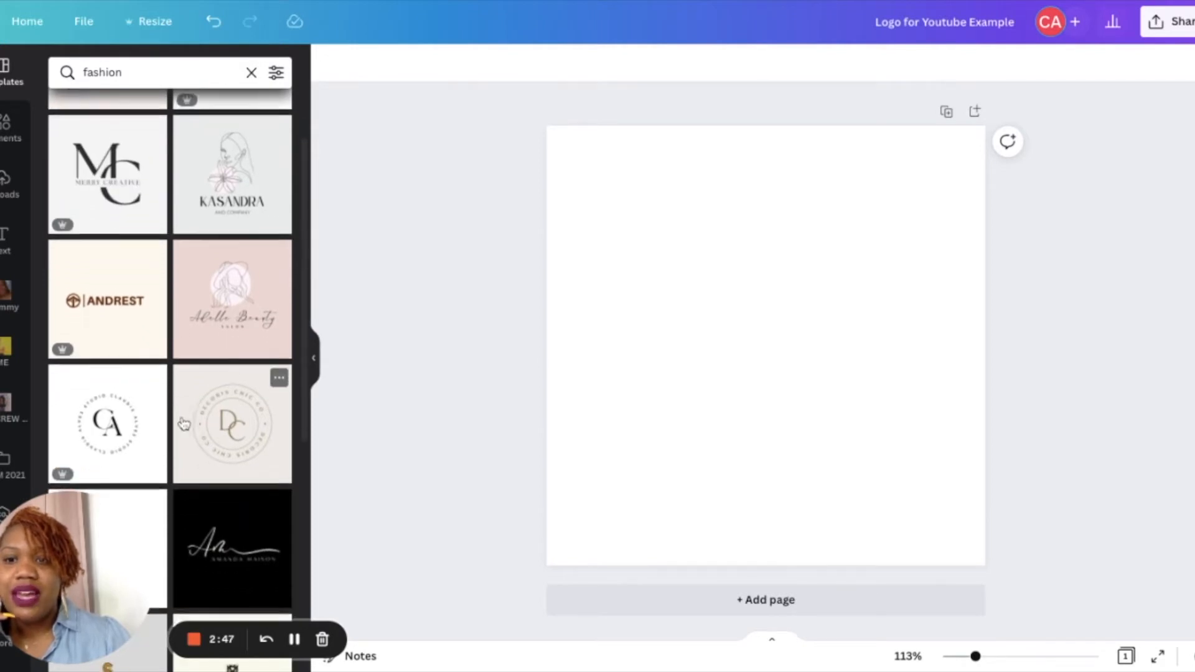
scroll(183, 398, down, 1)
scroll(180, 392, down, 1)
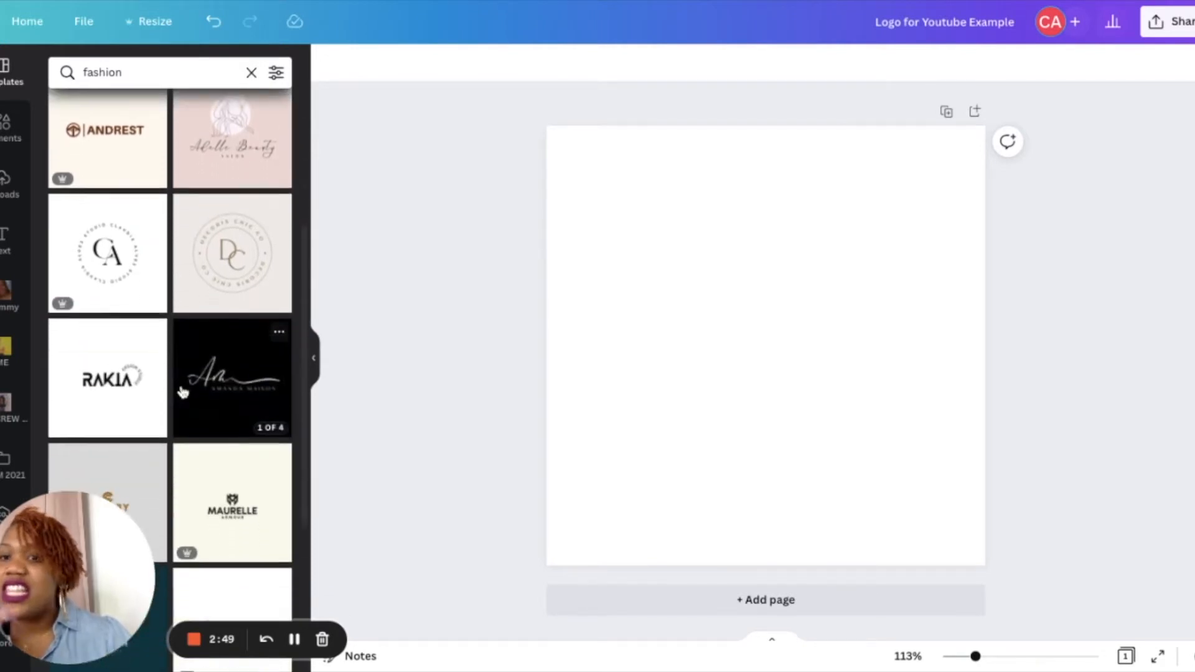
scroll(181, 391, down, 1)
scroll(232, 343, down, 4)
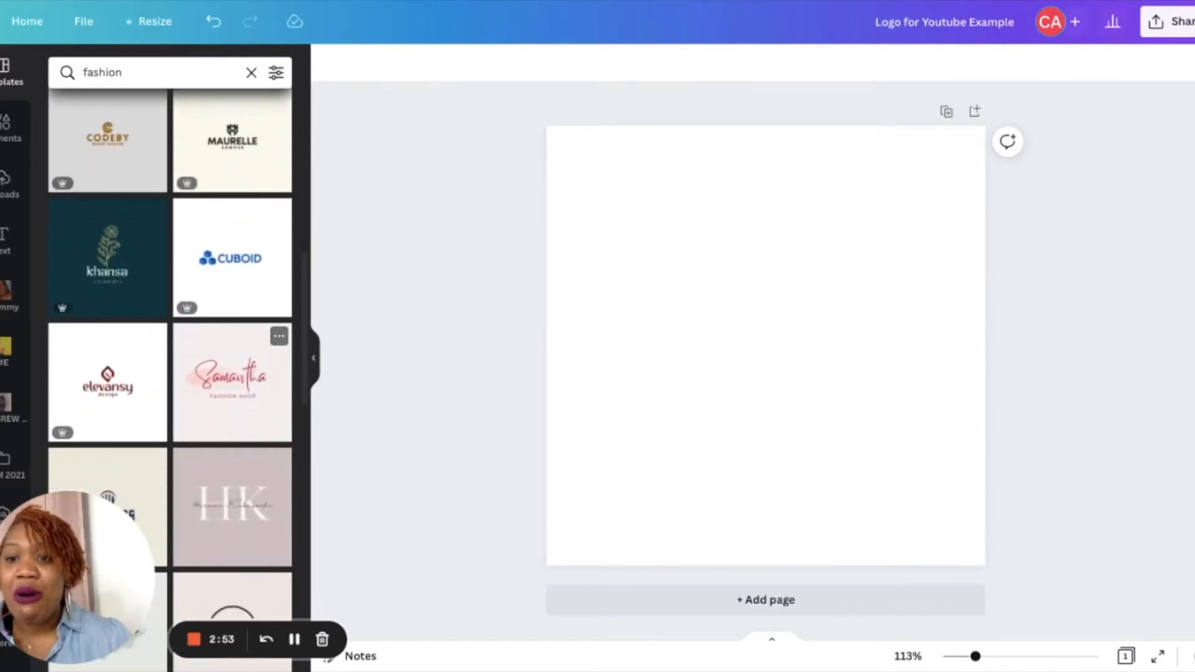
scroll(232, 373, down, 3)
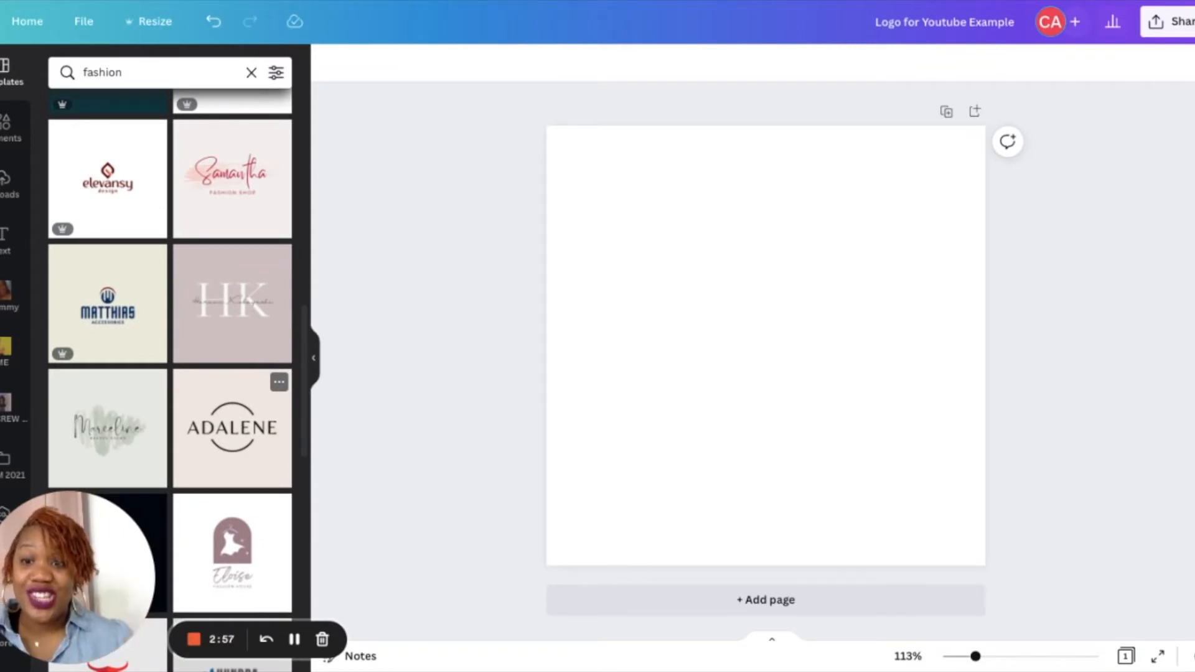
scroll(232, 373, down, 6)
scroll(232, 373, down, 3)
scroll(232, 398, up, 20)
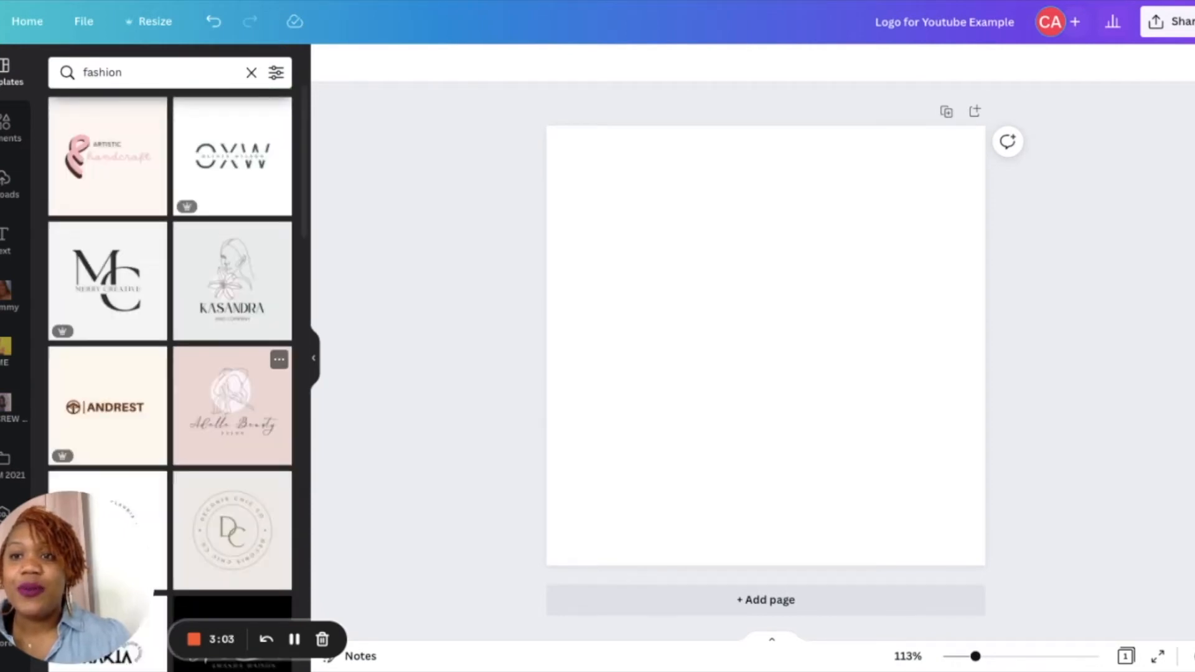
Apply the first page of the Monochromatic Minimalist Mixed Font Art Design Logo template to the blank page
scroll(232, 399, down, 10)
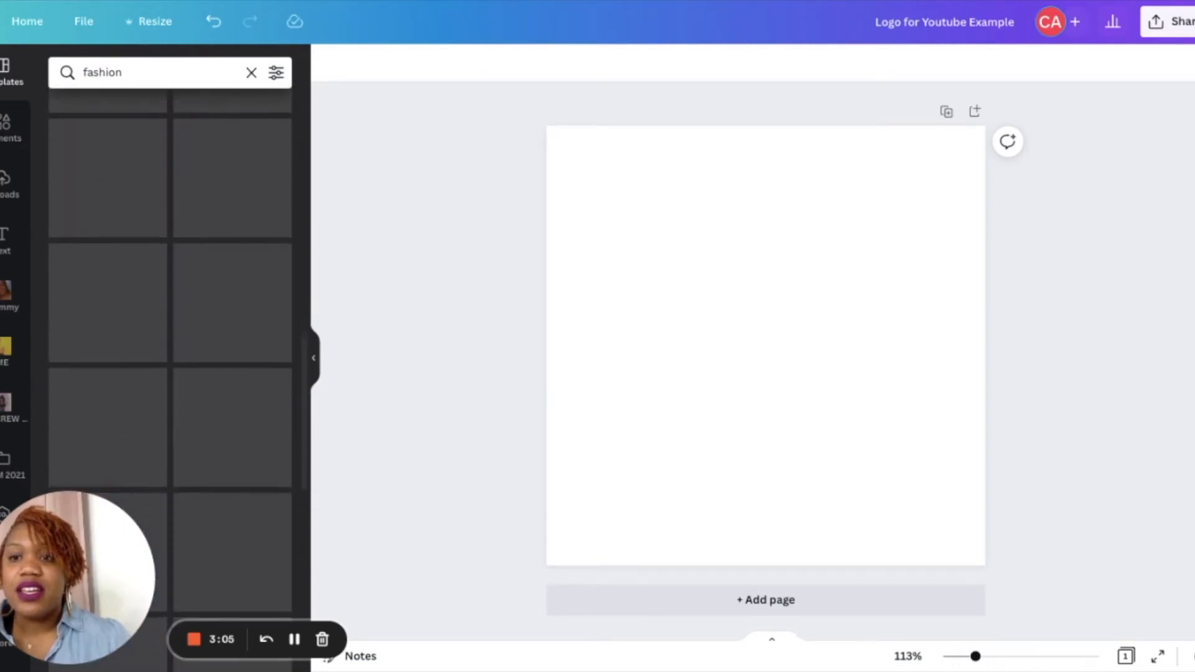
scroll(232, 398, down, 5)
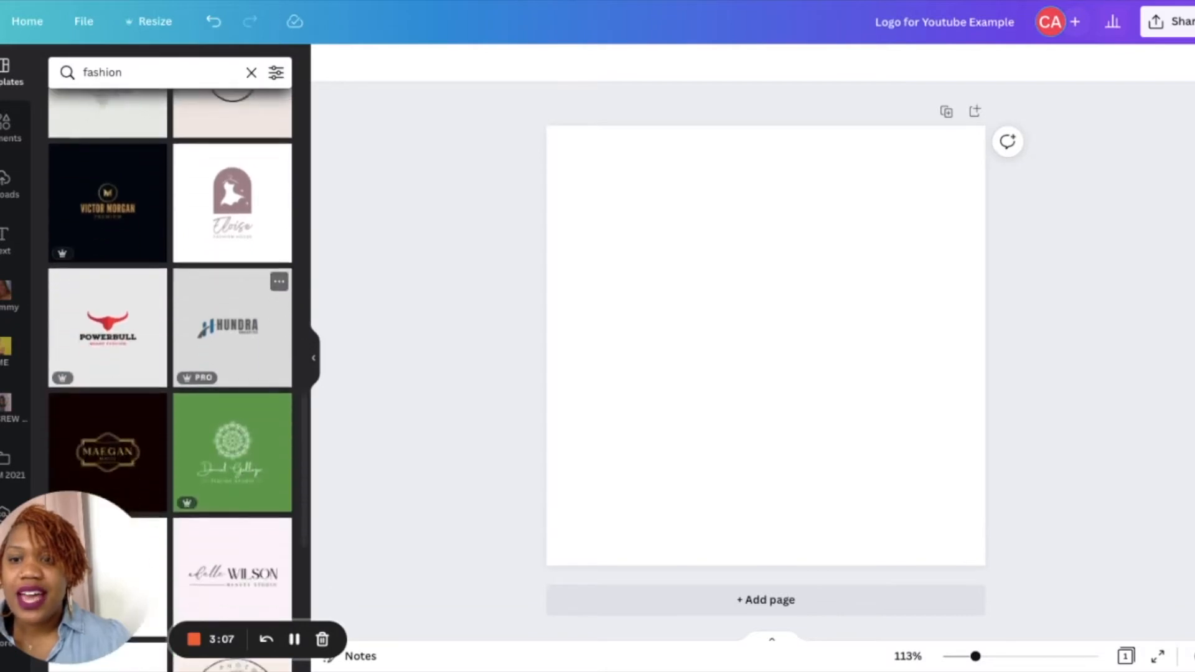
scroll(232, 373, down, 4)
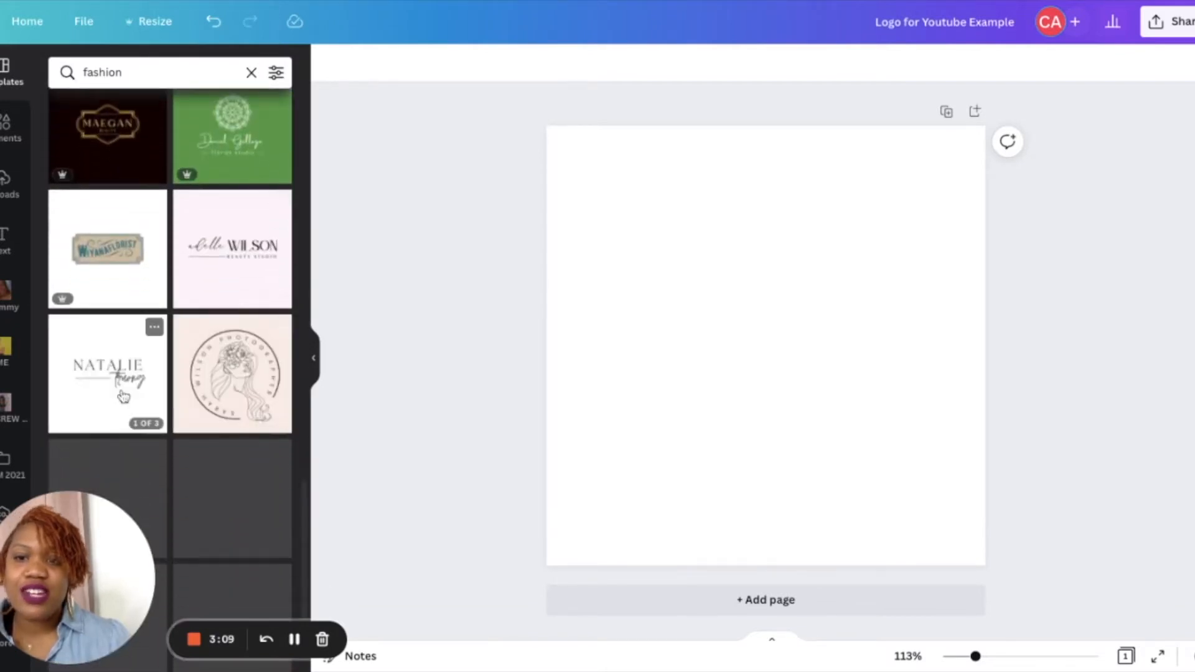
click(124, 398)
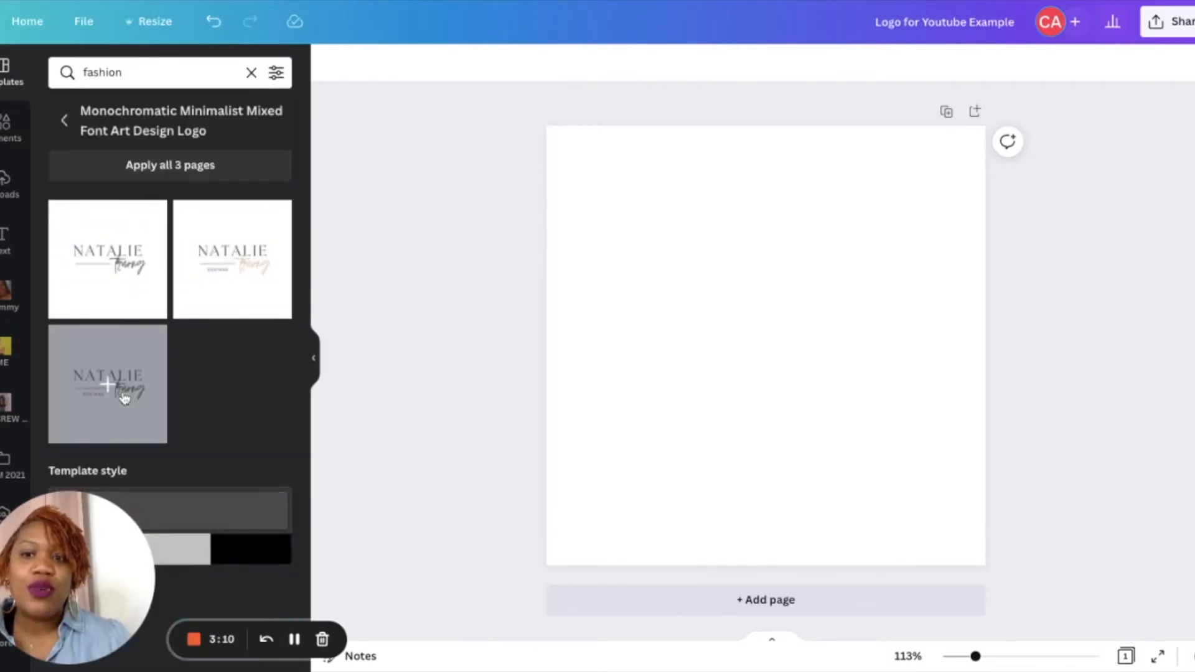
click(123, 255)
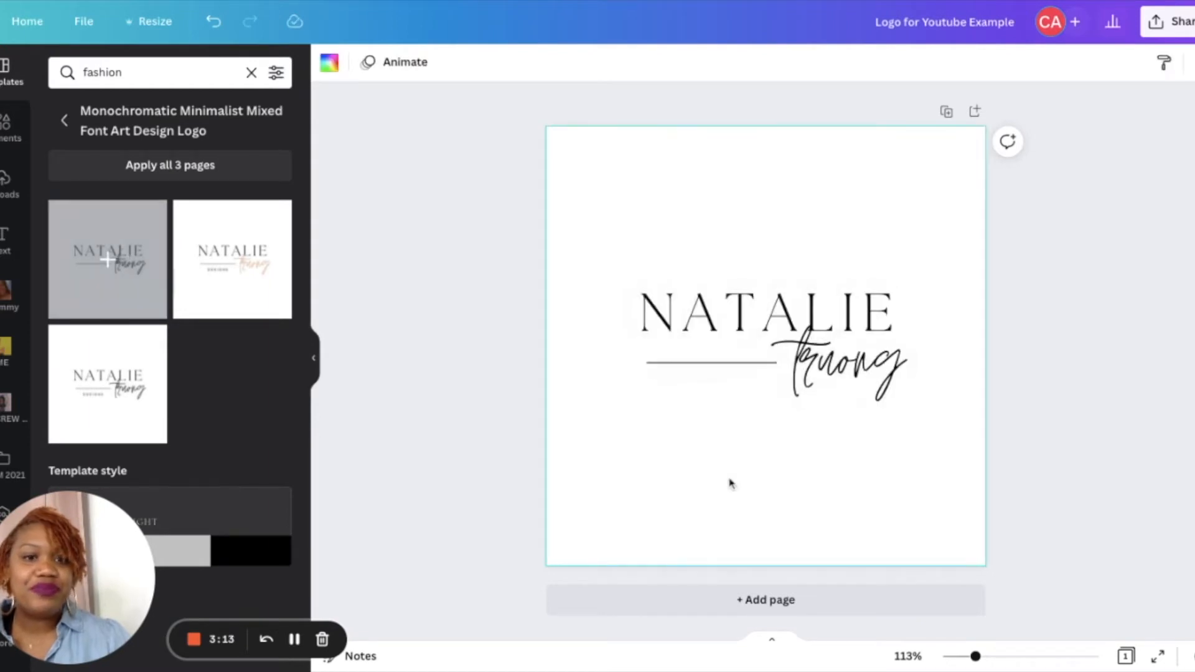
click(853, 385)
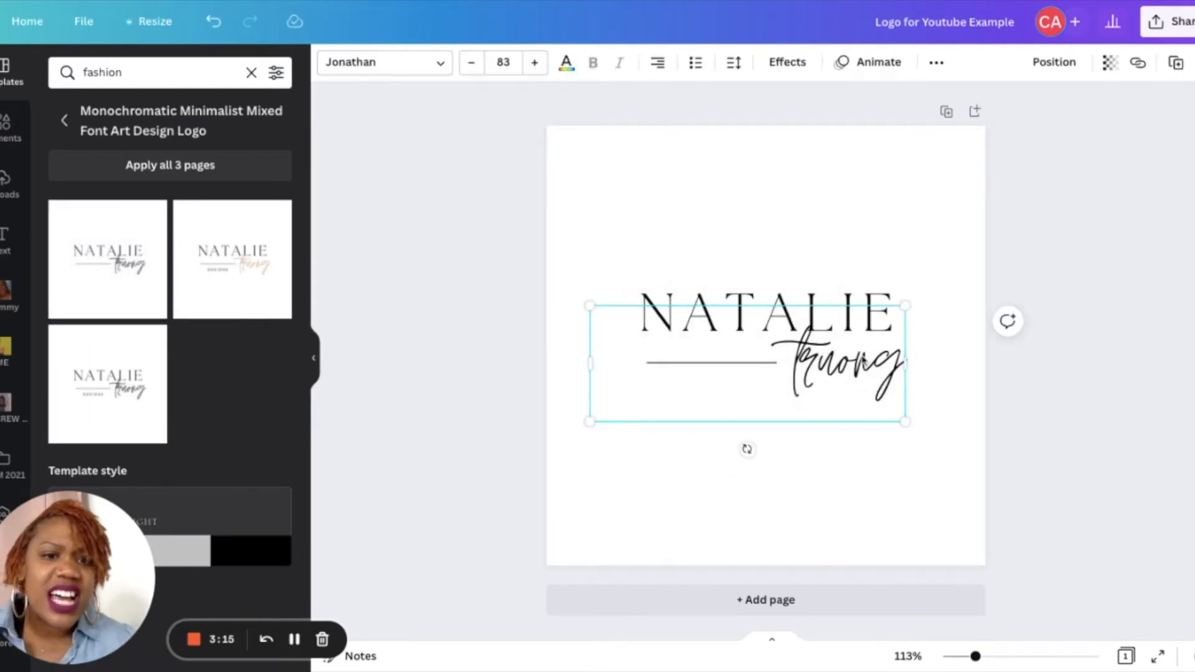
double_click(848, 378)
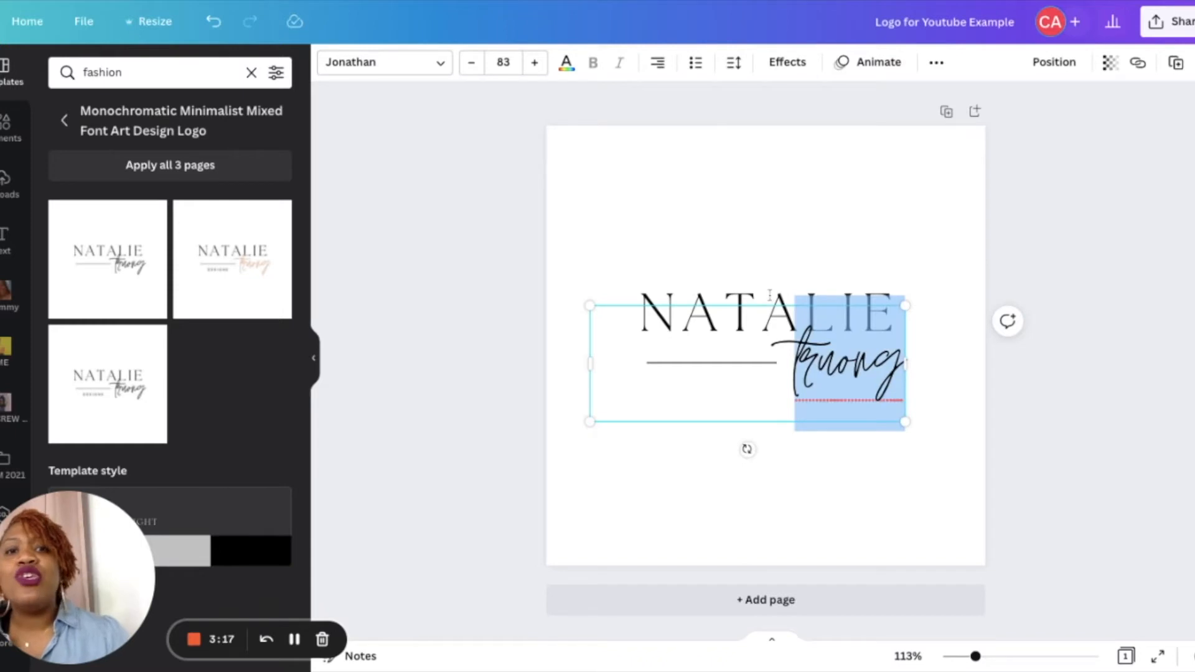
key(Left)
click(715, 278)
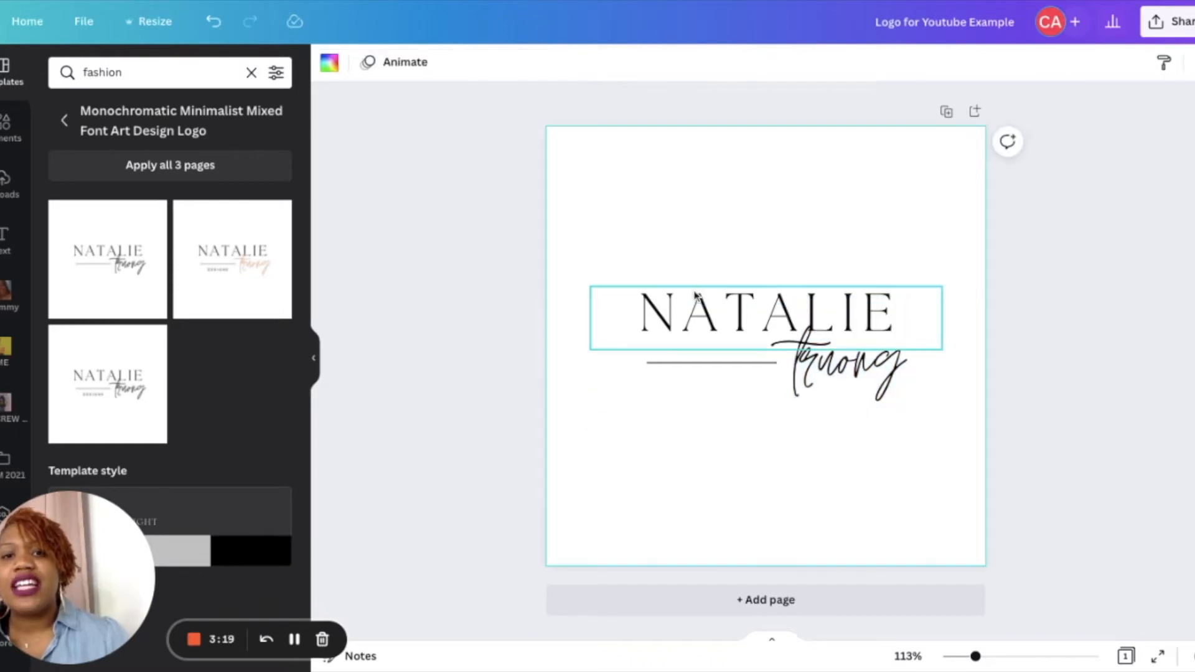
Change the font of the uppercase first name in the logo to Cormorant Garamond Me
click(696, 295)
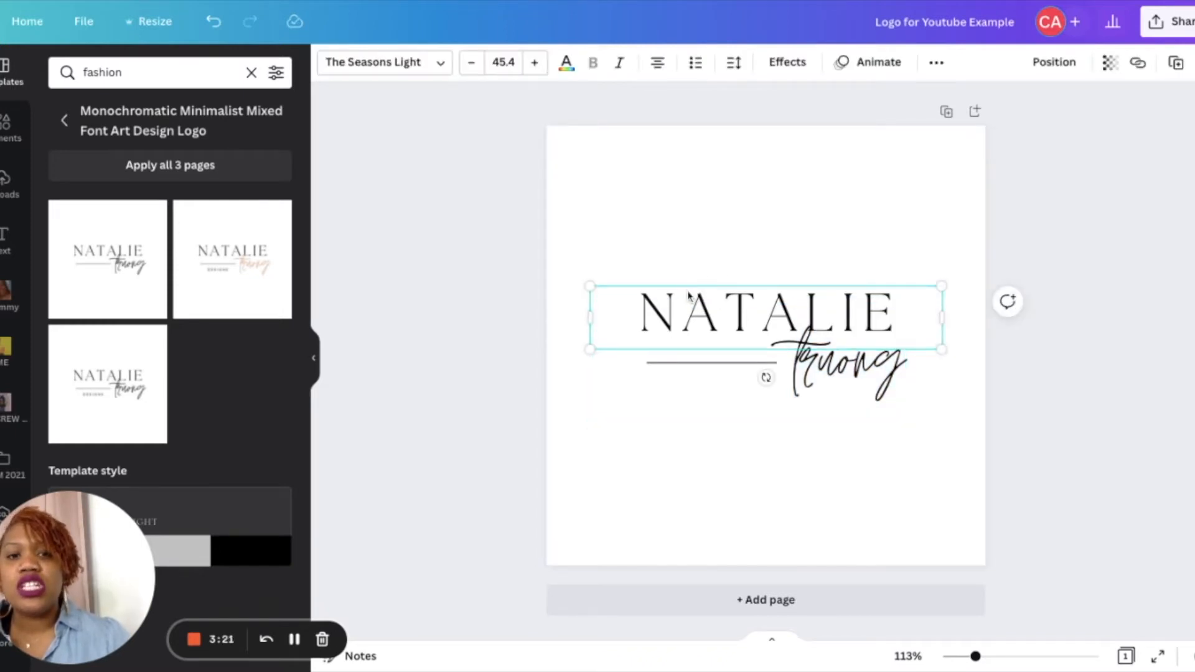
double_click(687, 295)
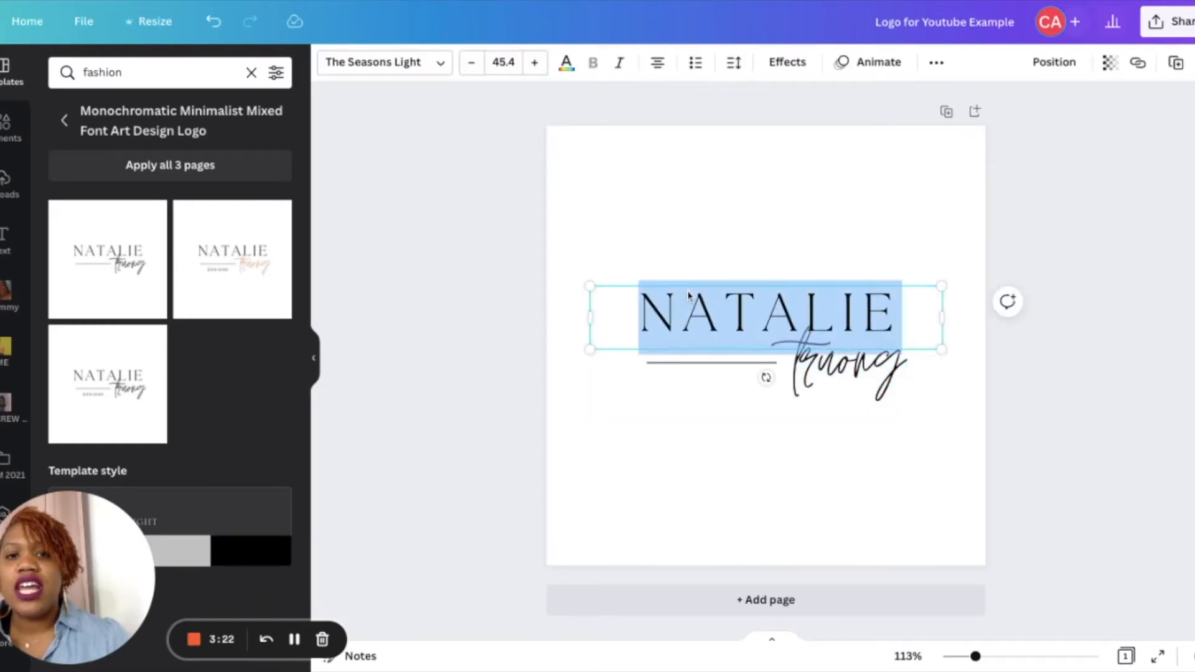
click(442, 68)
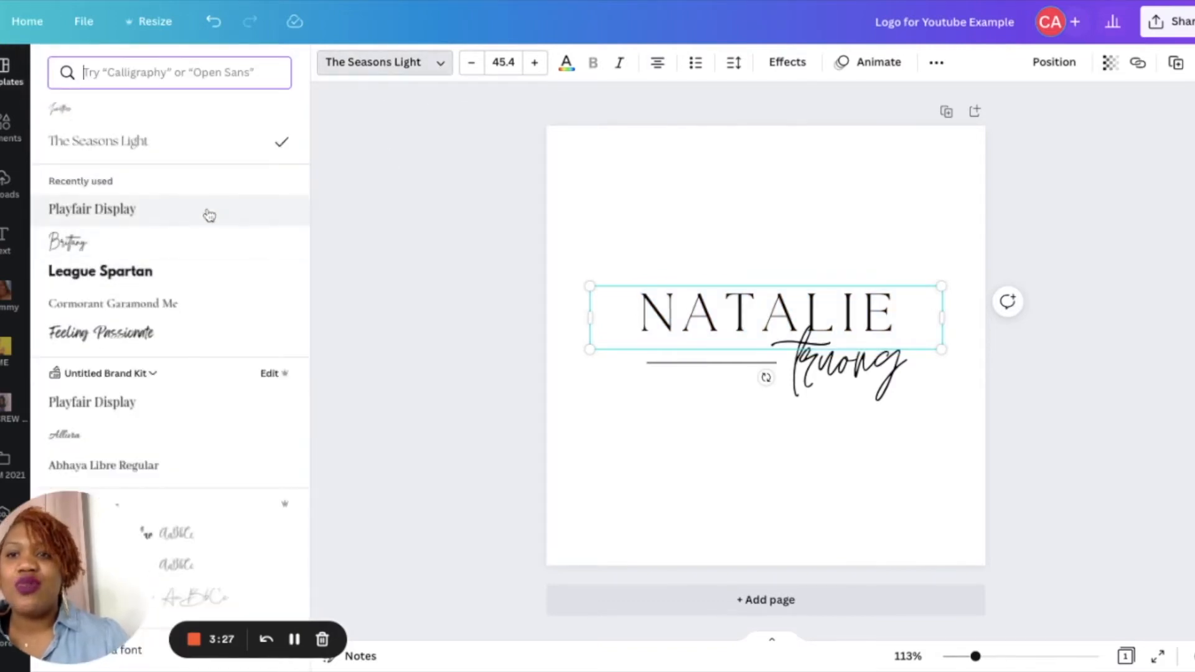
click(182, 304)
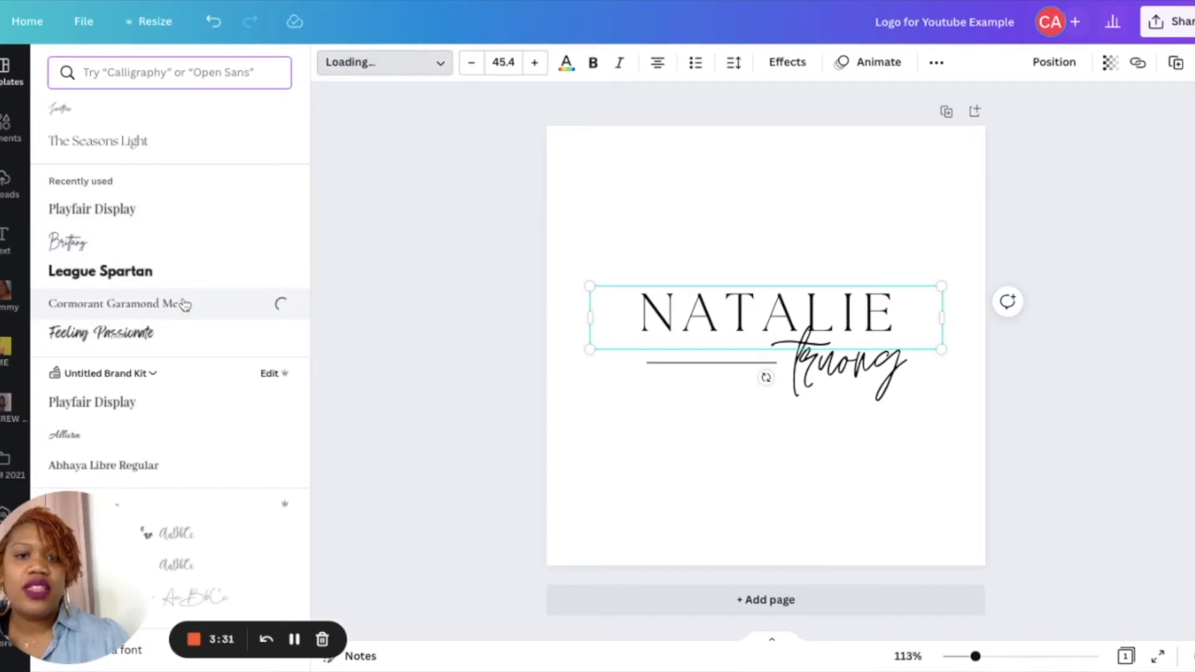
Set the script surname's font to Brittany and shrink it to about 200 × 74, placed just below the uppercase first name
click(848, 374)
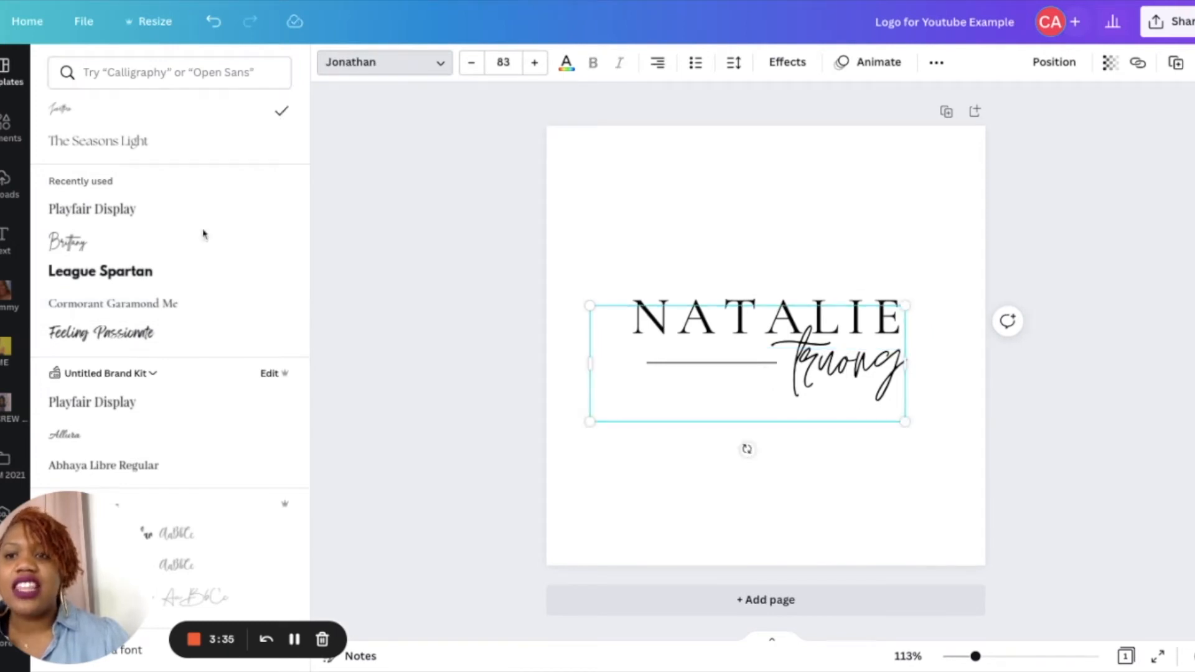
click(105, 249)
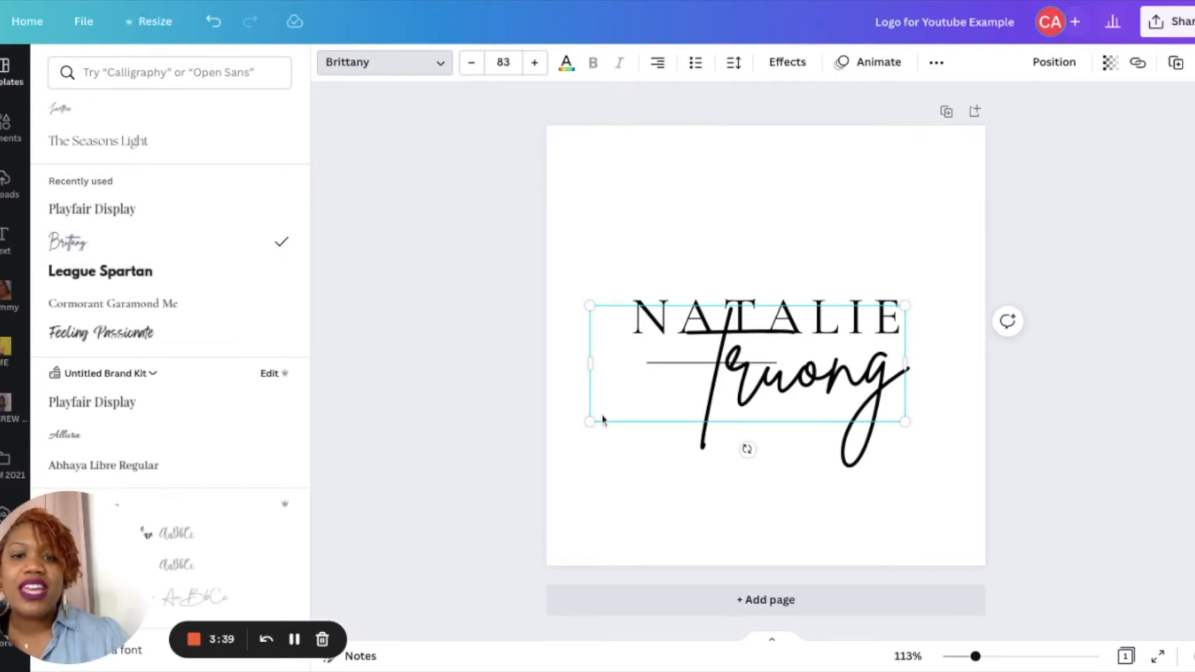
drag(589, 421, 728, 370)
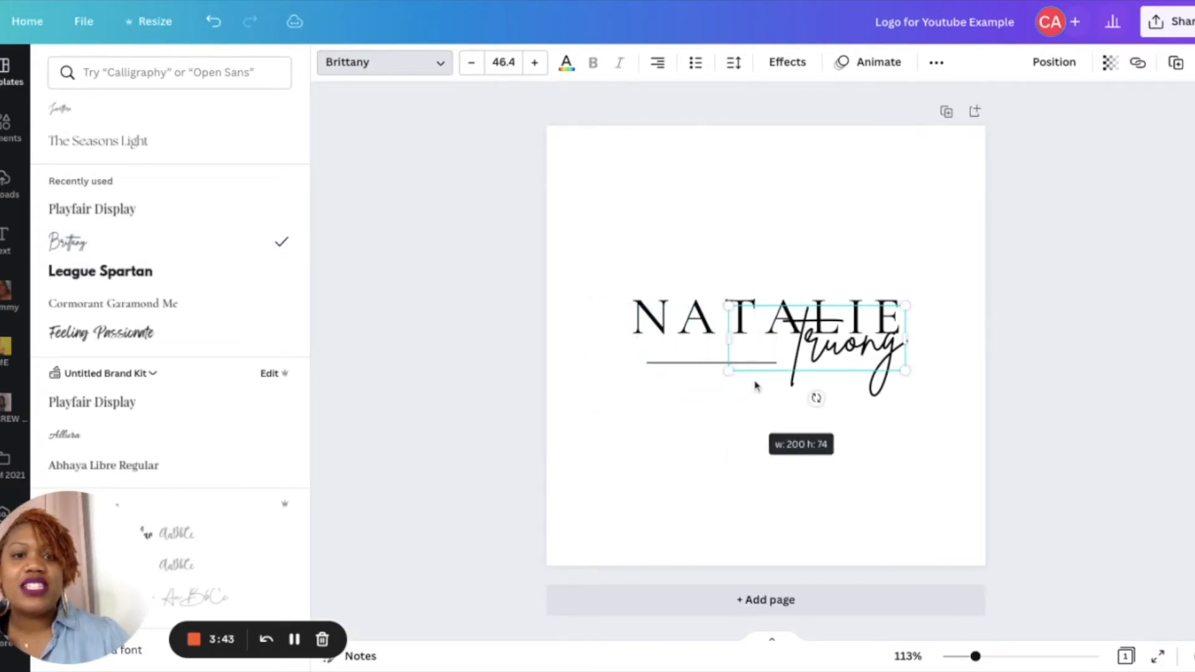
drag(813, 346, 814, 371)
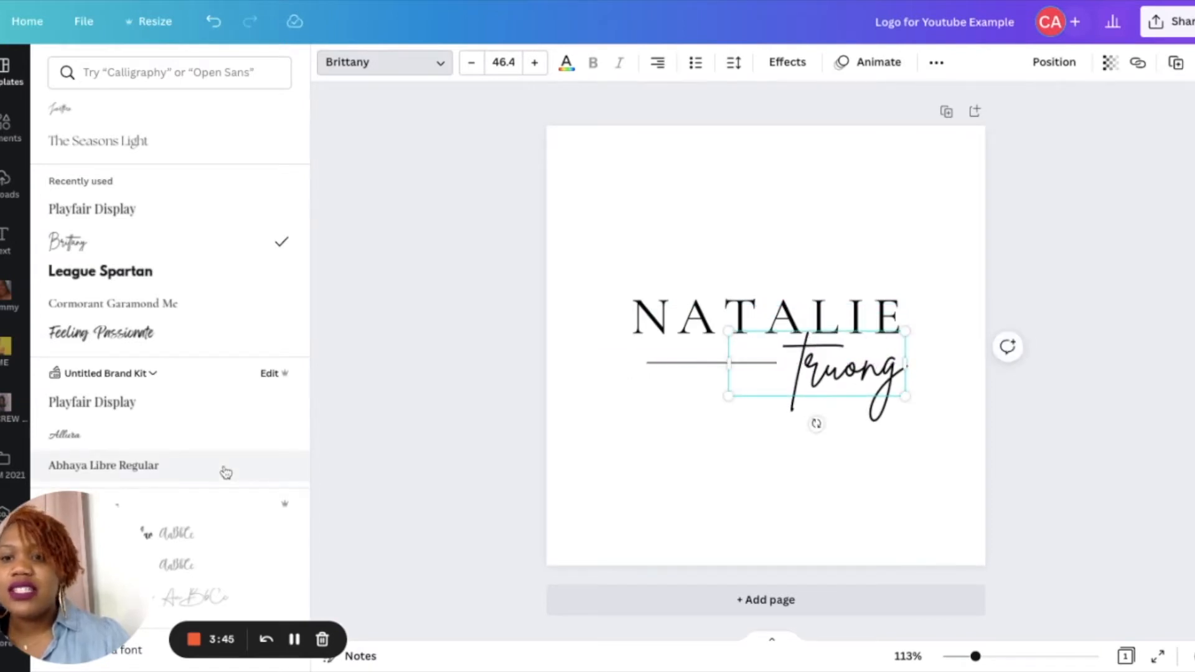
Try the uploaded Manilla Queen font on the script surname, and Feeling Passionate from a font search for "cursive"
scroll(222, 473, down, 6)
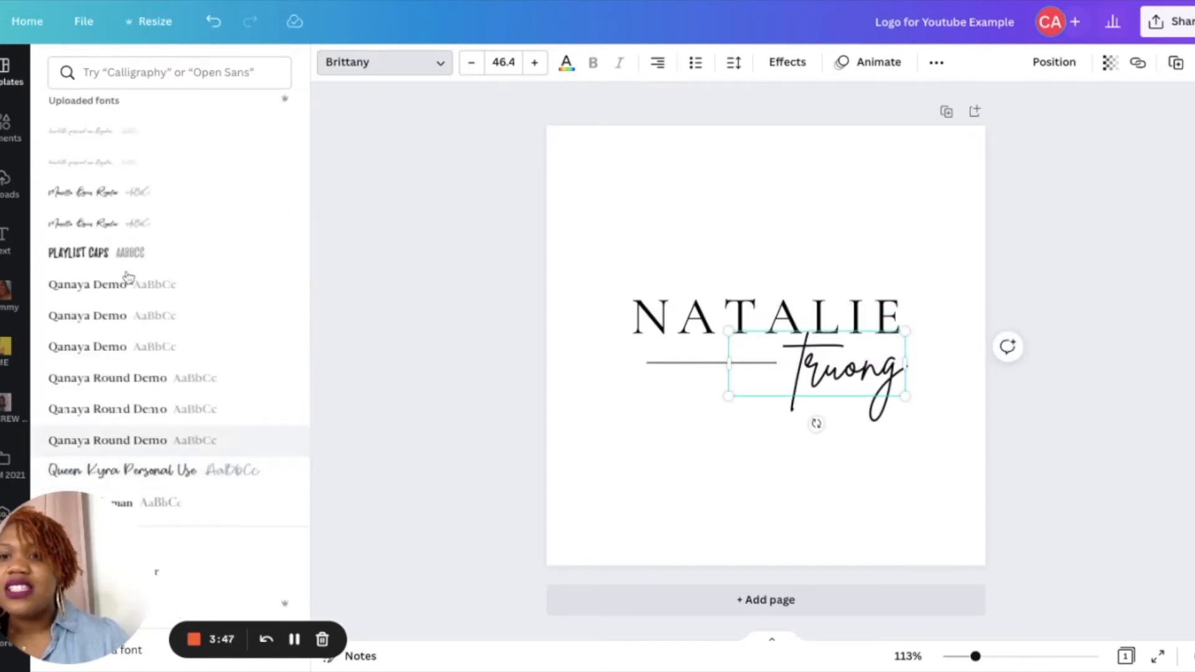
click(90, 199)
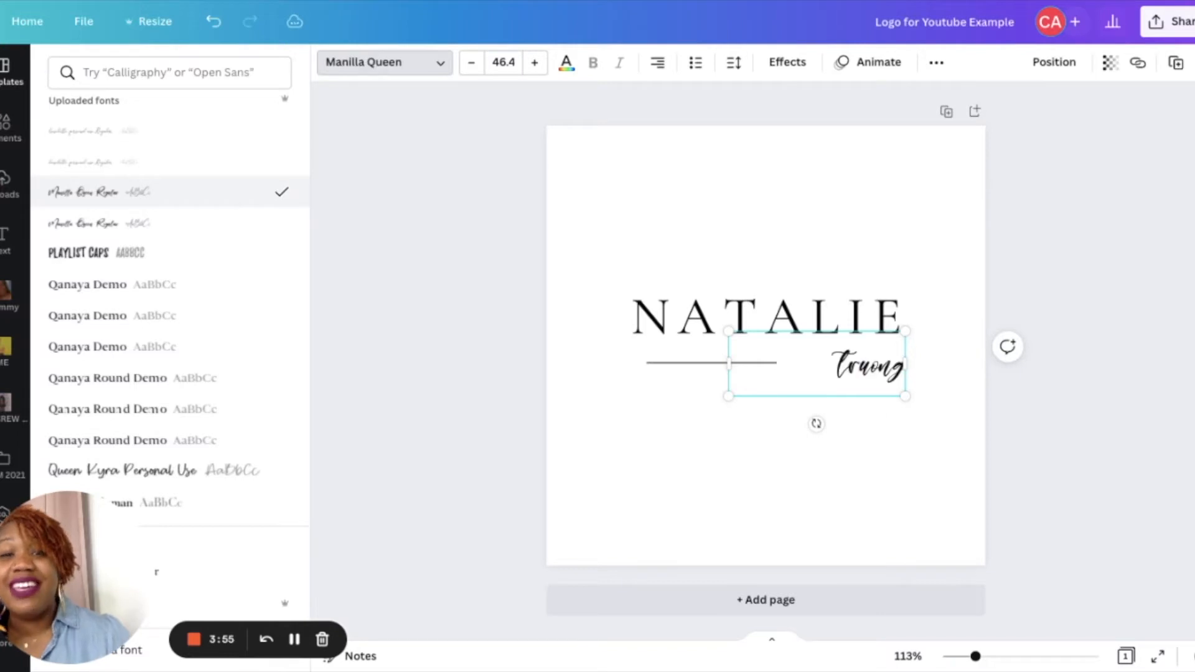
scroll(120, 319, down, 5)
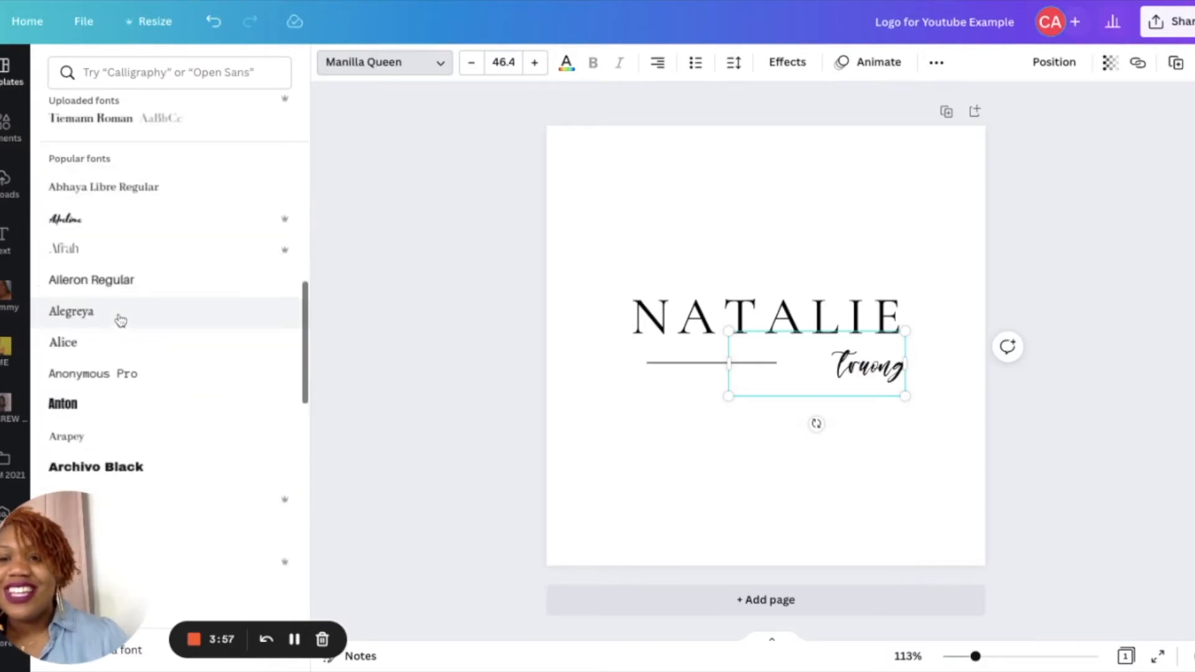
click(125, 72)
text(cursive)
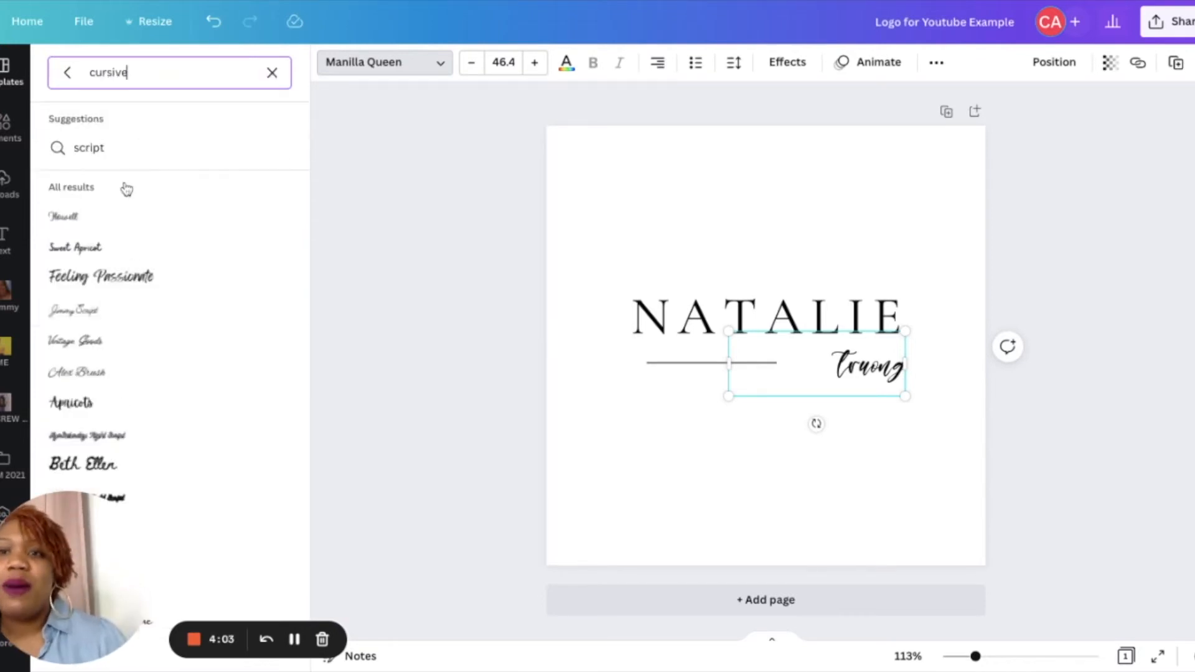
click(122, 281)
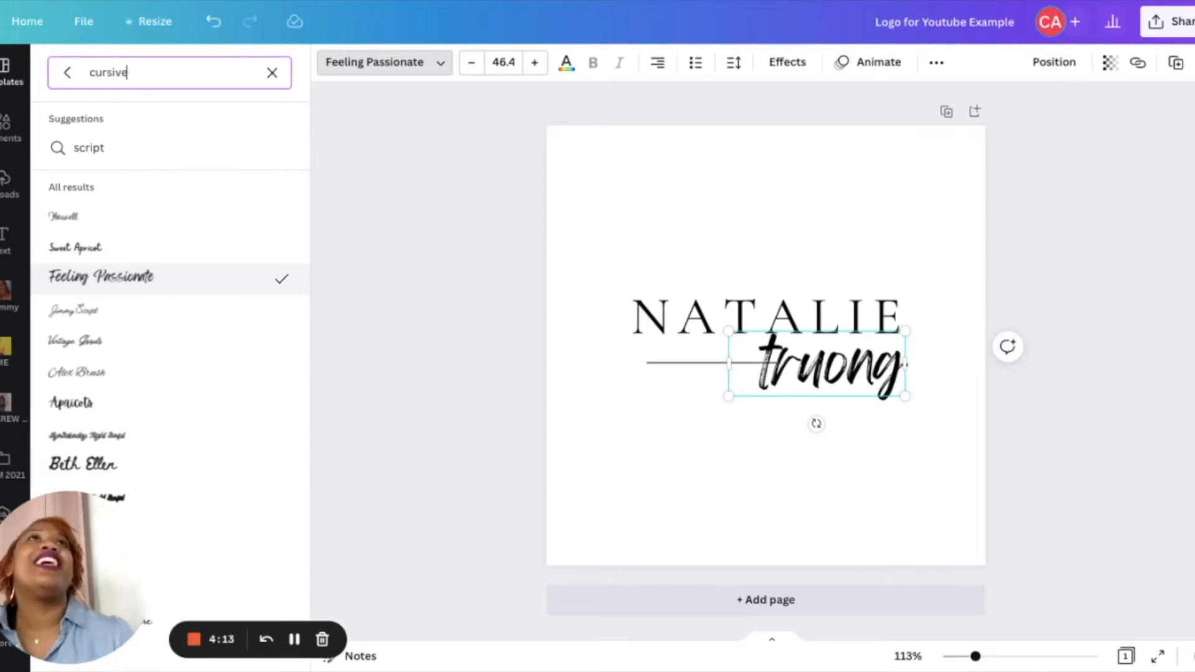
Try the cursive fonts Jimmy Script, Vintage Goods, Apricots and Alex Brush on the script surname
click(149, 312)
click(147, 347)
click(142, 394)
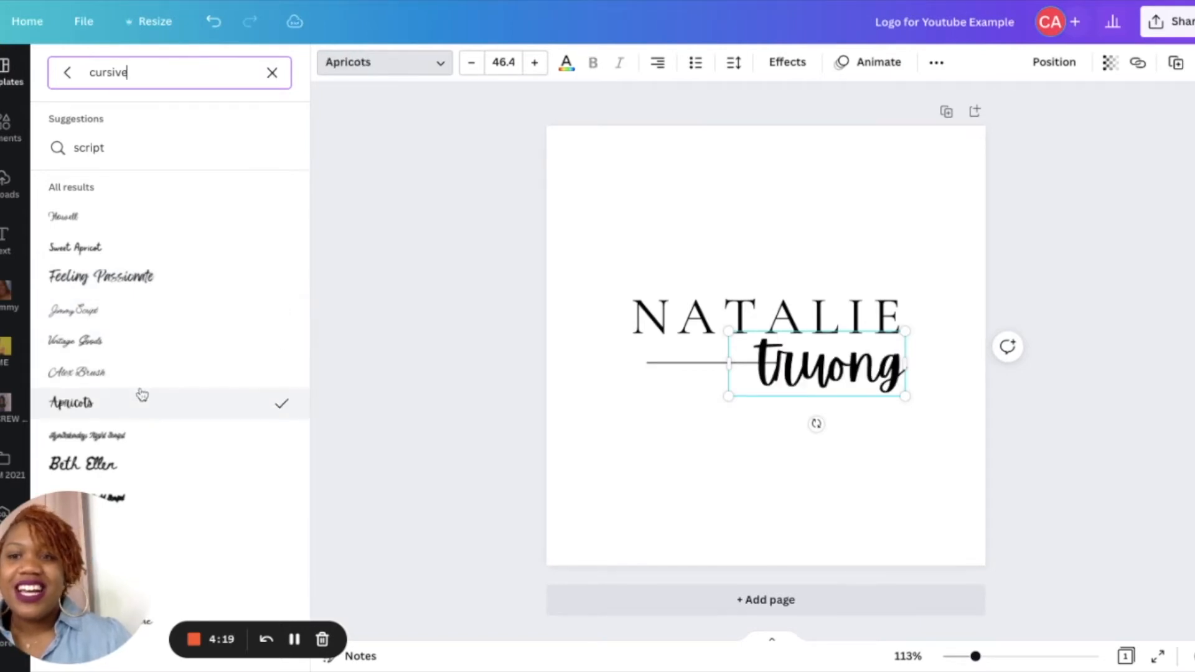
click(139, 374)
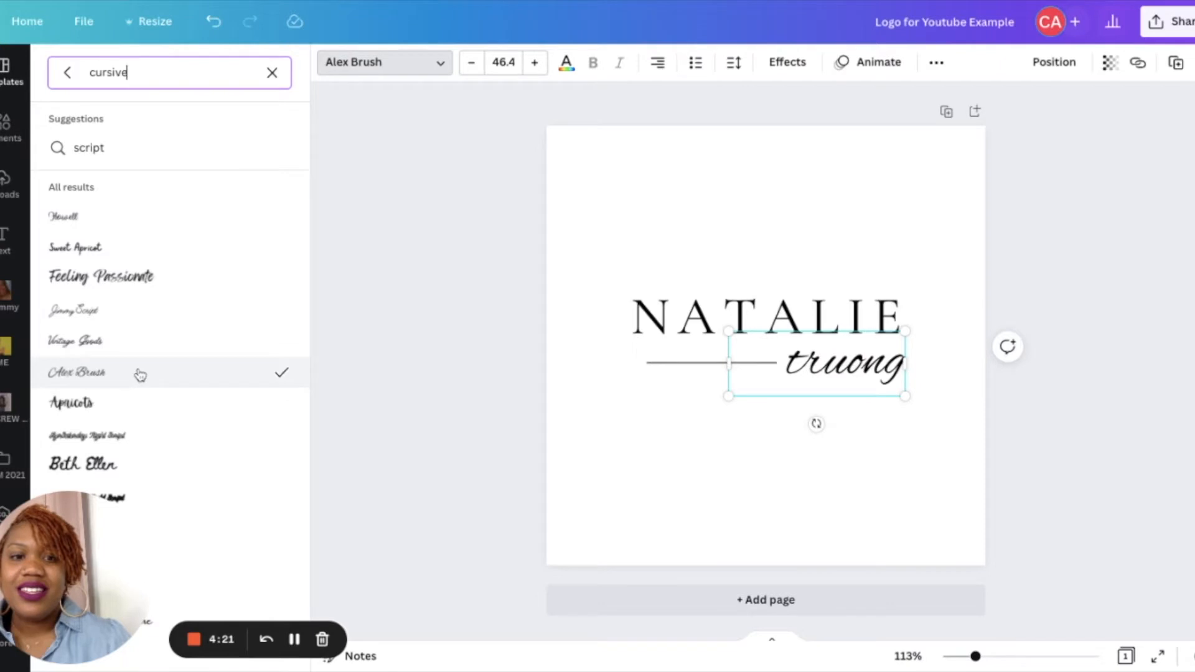
Try the Amsterdam One font on the script surname and set it back to Brittany
scroll(168, 361, down, 3)
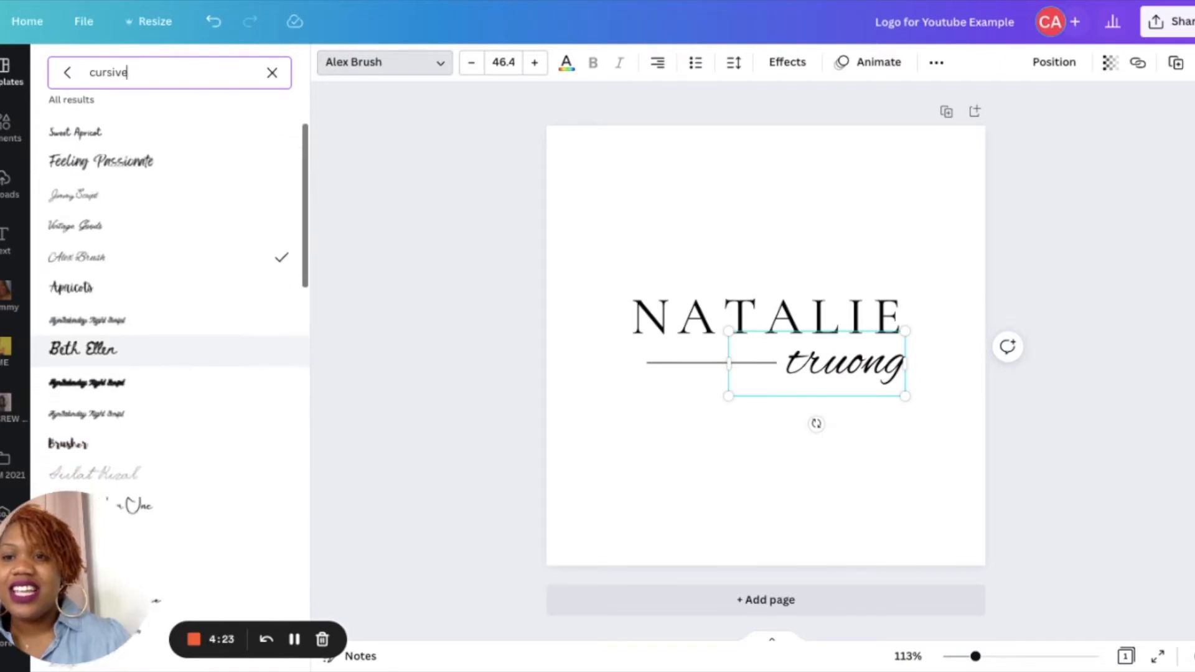
click(133, 415)
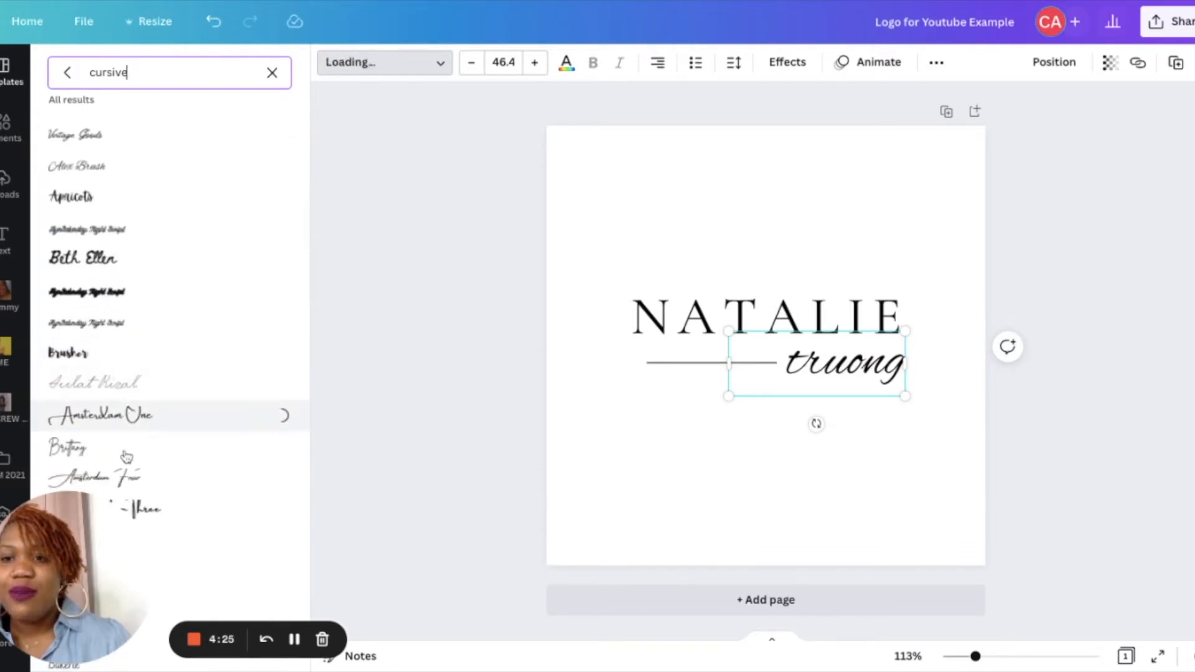
click(126, 457)
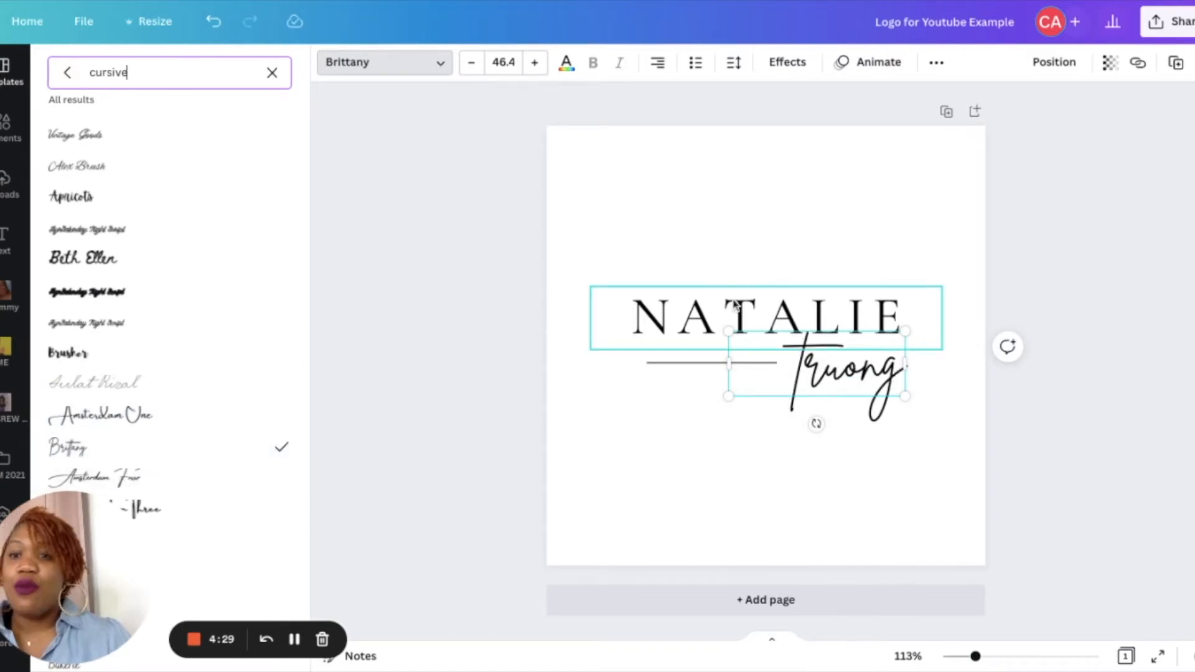
Replace the uppercase first name with CARE and the script surname with the brand's second name, capitalised
click(735, 304)
click(735, 305)
text(CARE)
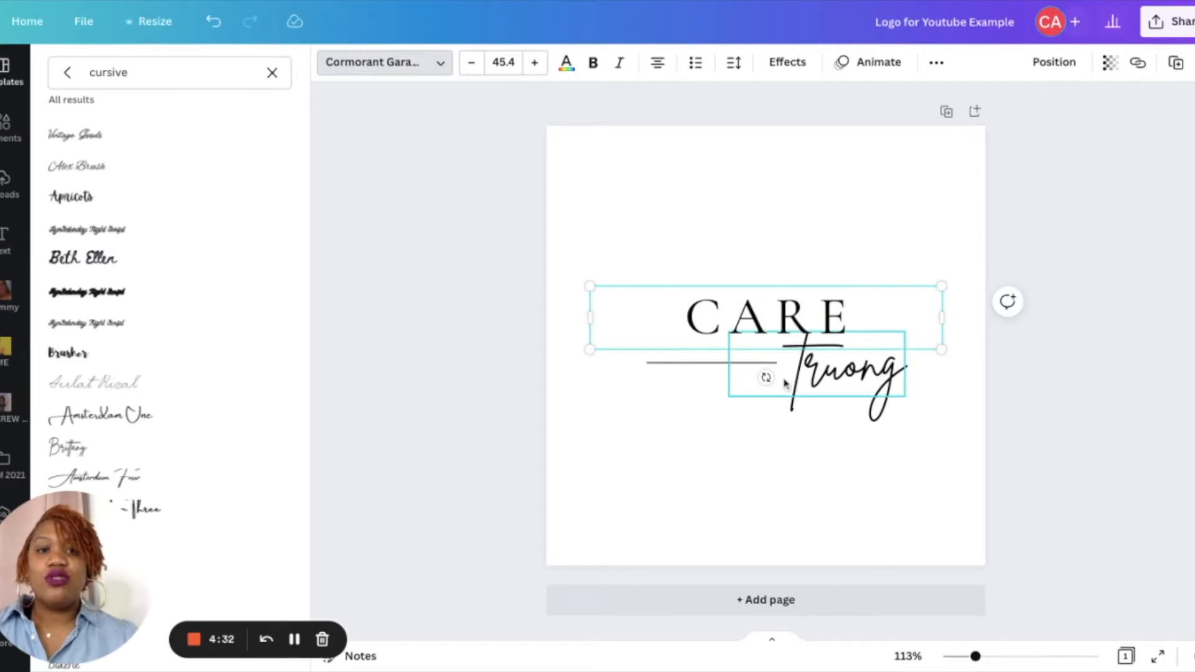
click(856, 402)
click(854, 389)
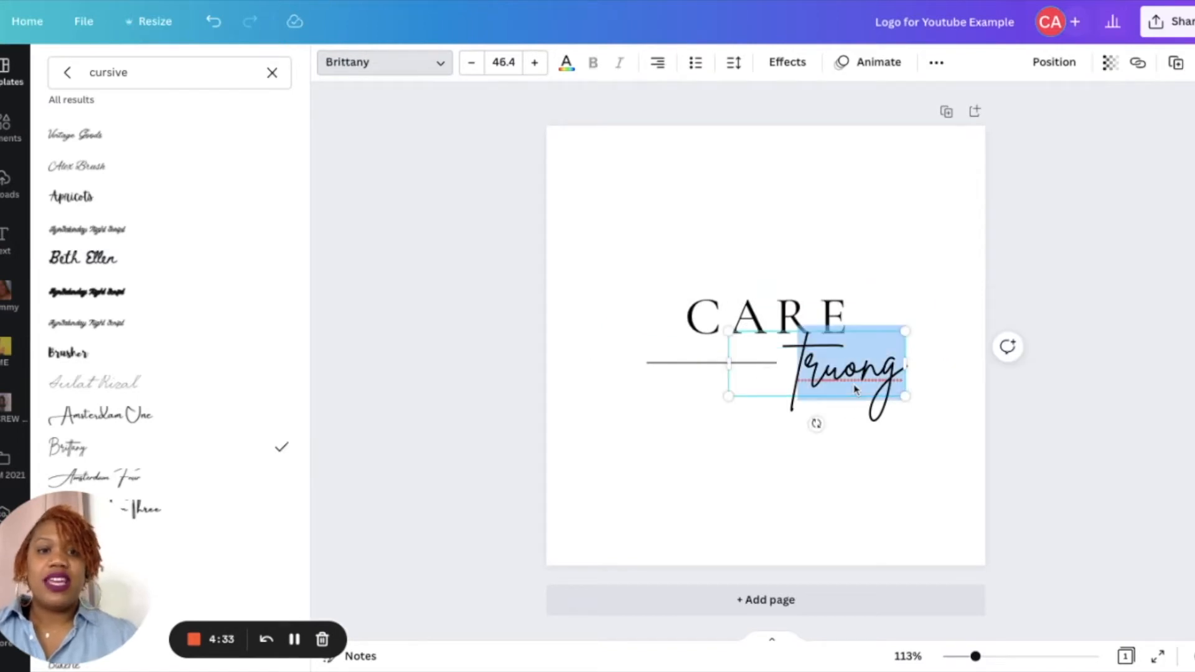
text(mo)
key(BackSpace)
key(BackSpace)
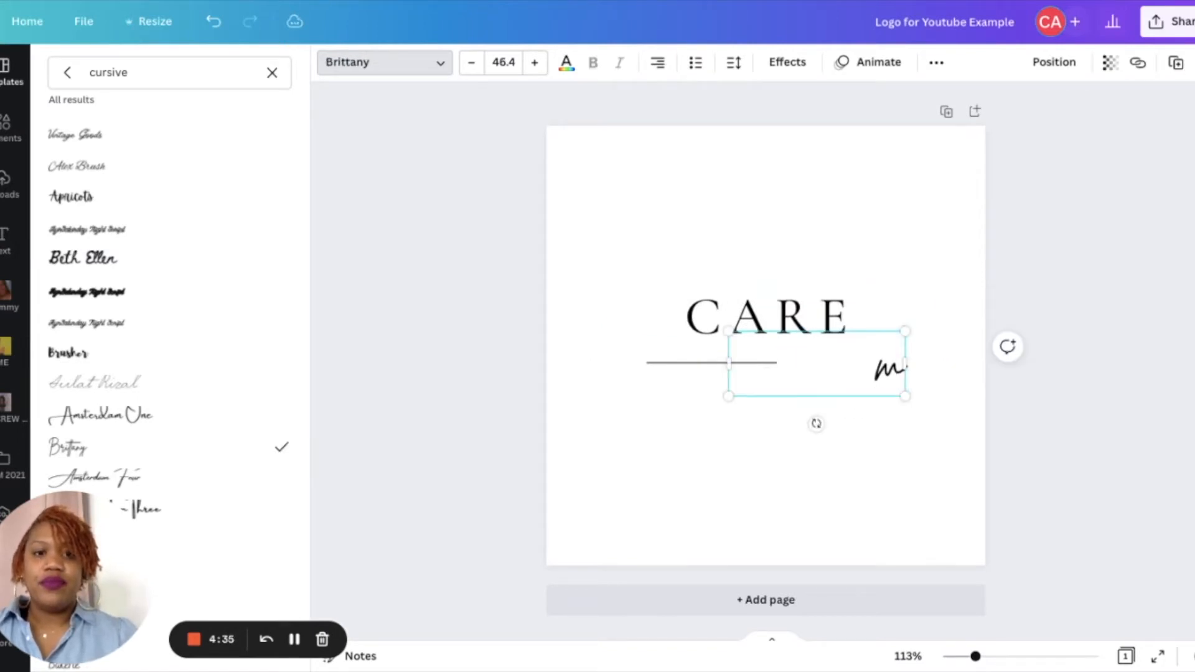
text(Monique)
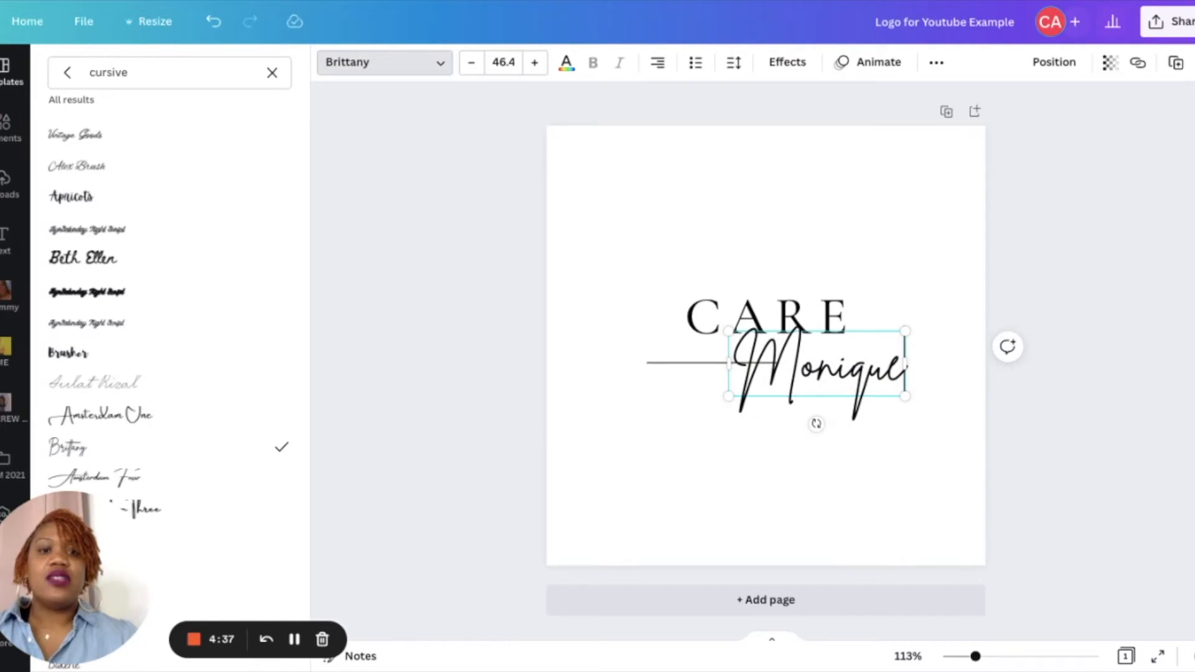
Shrink the script name to size 40.3, shift CARE left so the script overlaps its E, and move the divider line below the text
key(Escape)
click(856, 455)
click(801, 381)
drag(802, 381, 837, 376)
drag(765, 331, 724, 324)
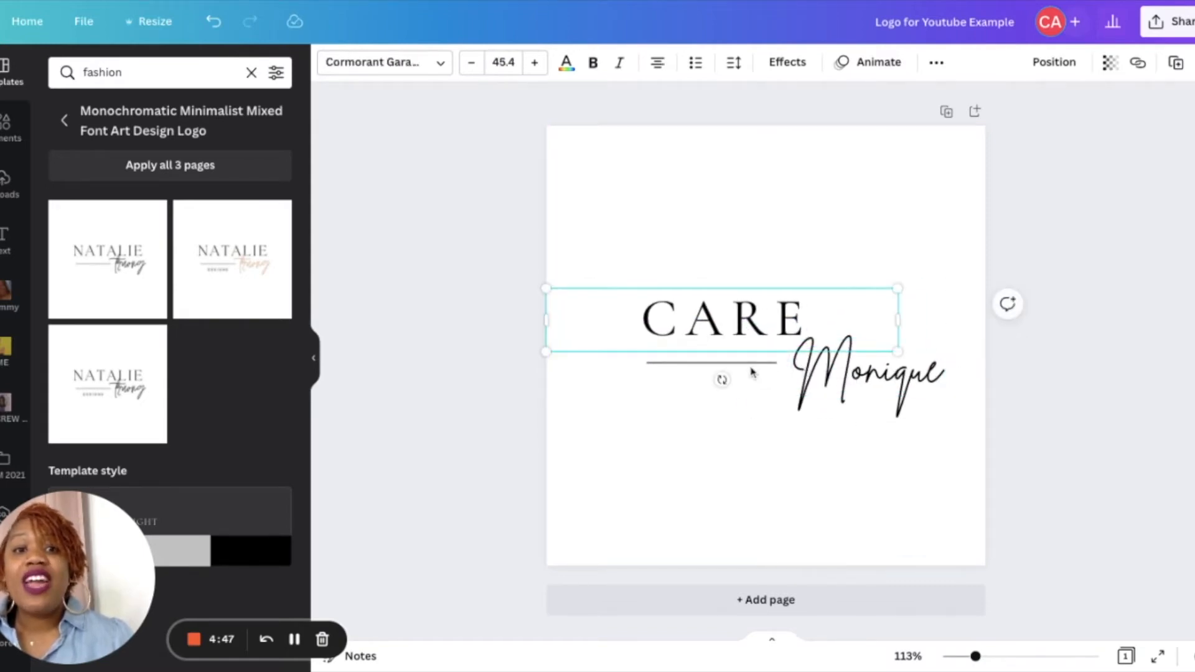
drag(746, 365, 672, 431)
drag(878, 399, 834, 411)
click(802, 471)
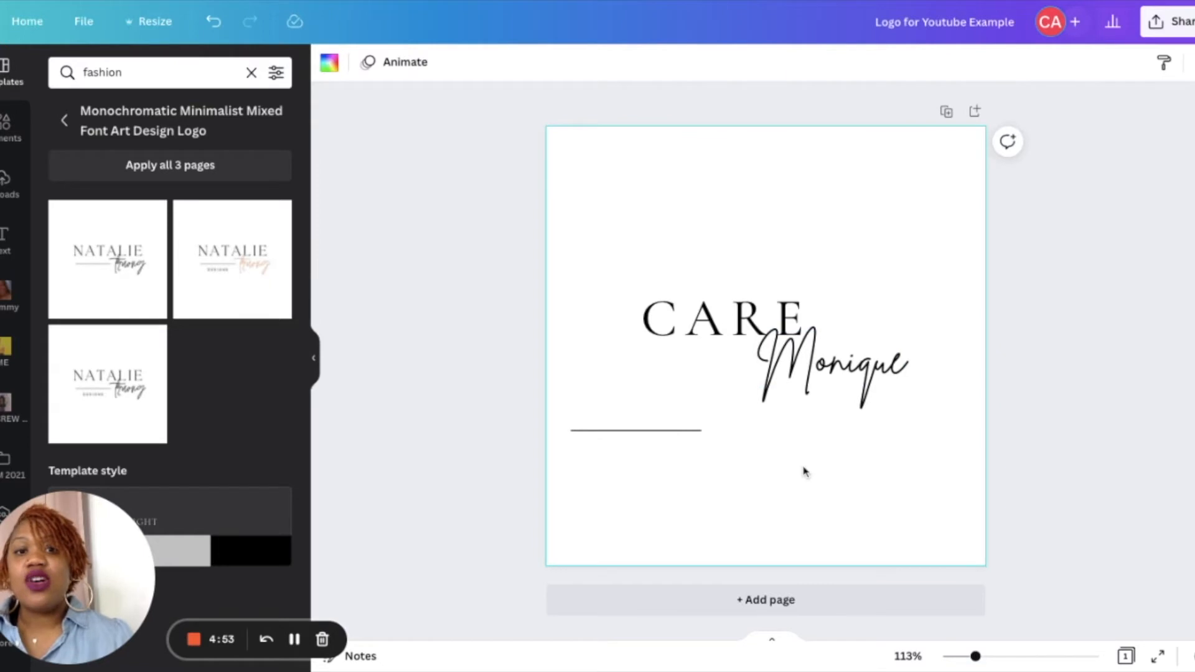
Try the divider line at two heights under CARE and delete it from the logo
click(624, 433)
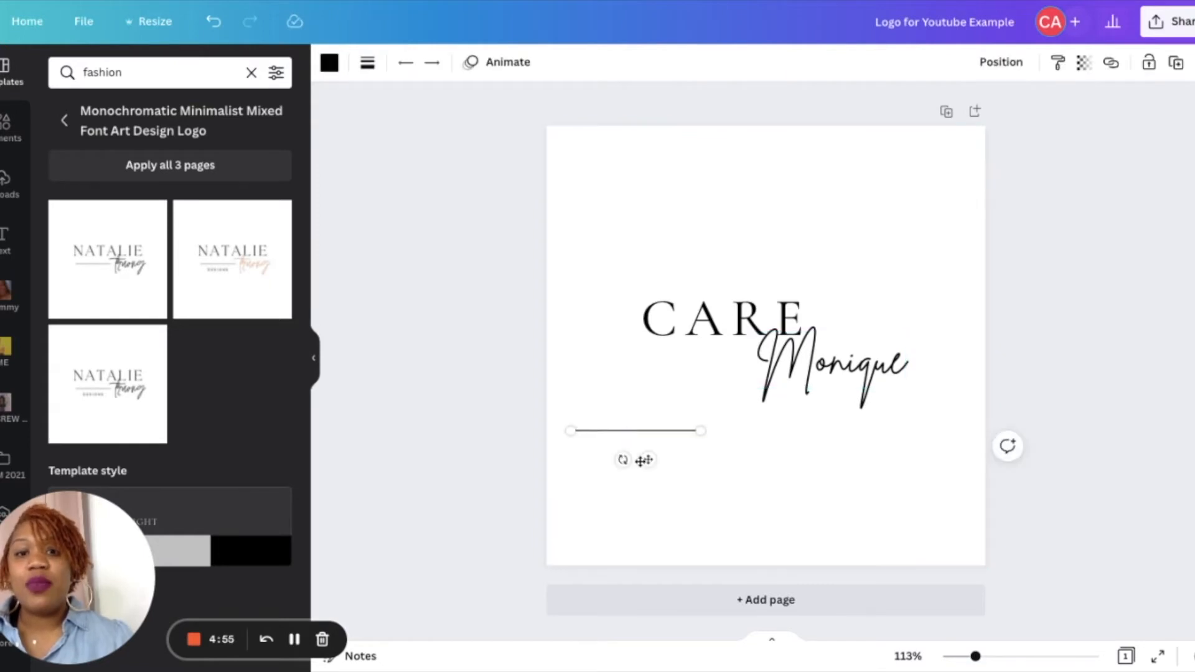
drag(650, 460, 691, 375)
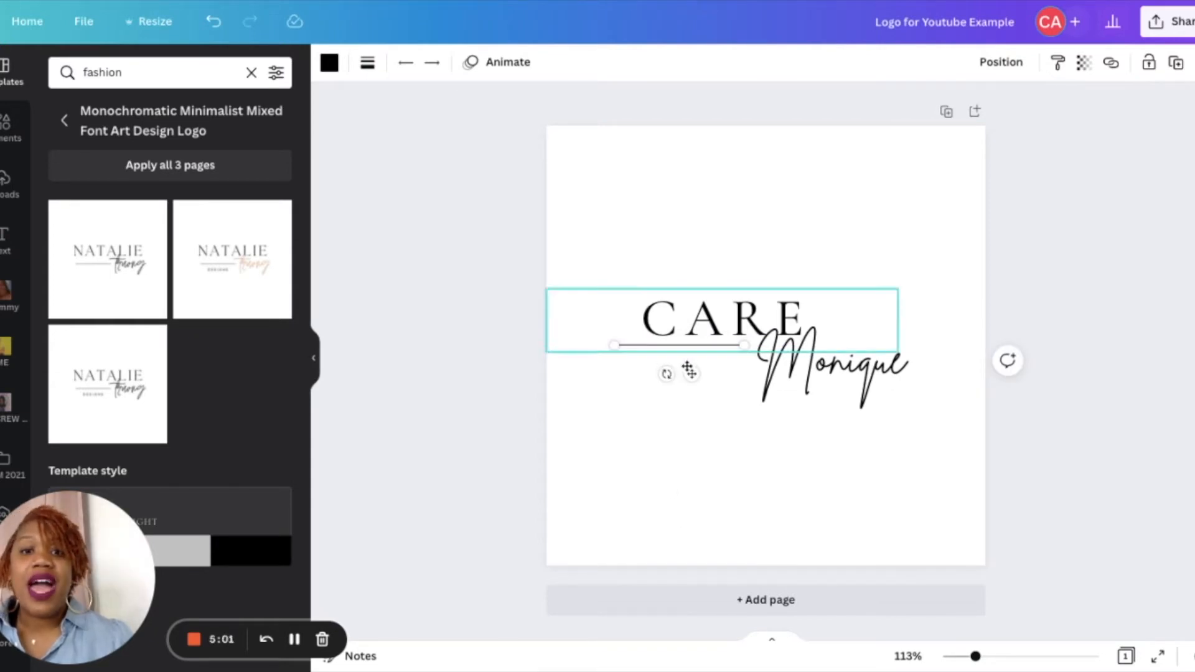
drag(692, 376, 692, 415)
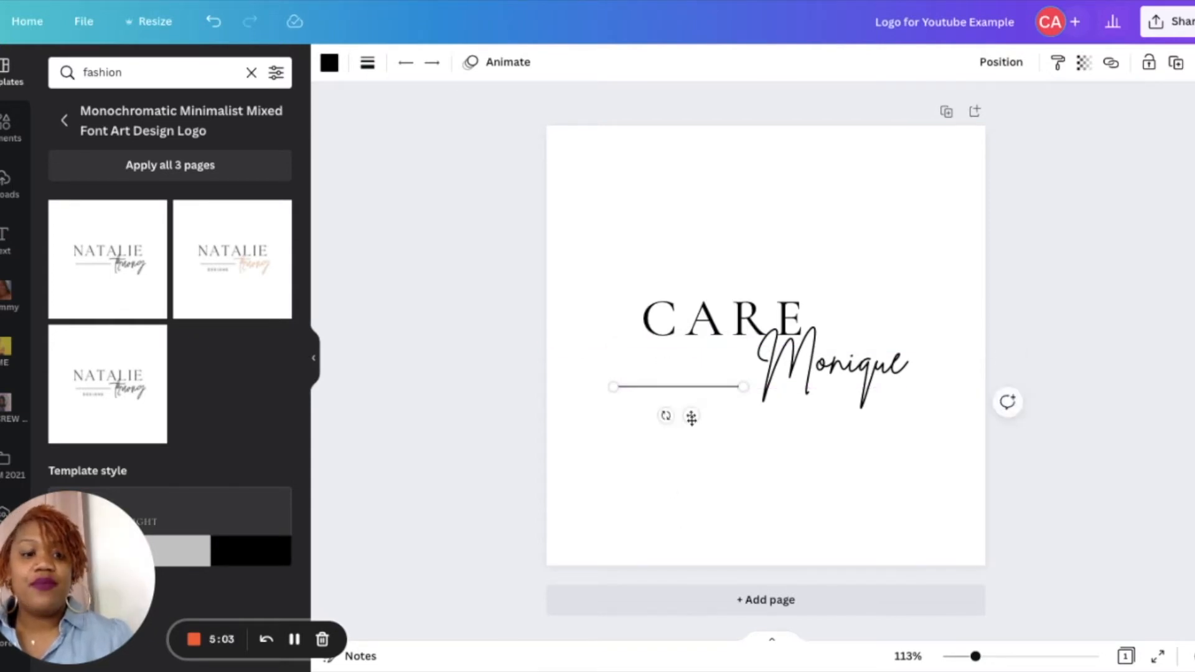
key(Delete)
click(888, 472)
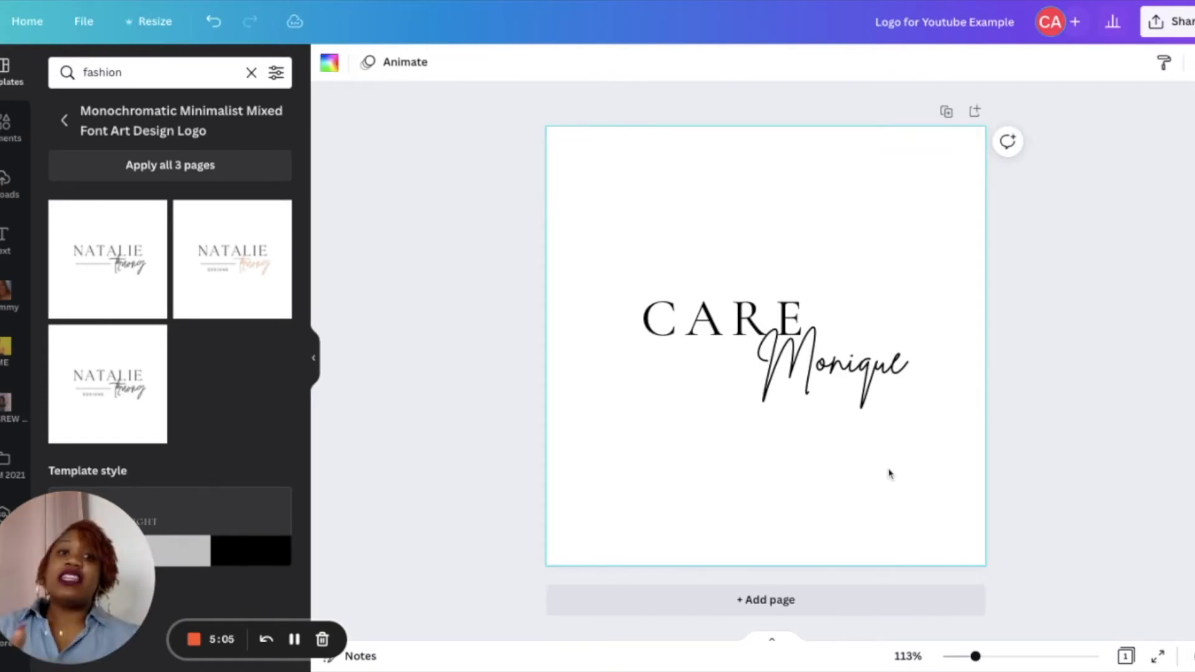
drag(888, 472, 622, 286)
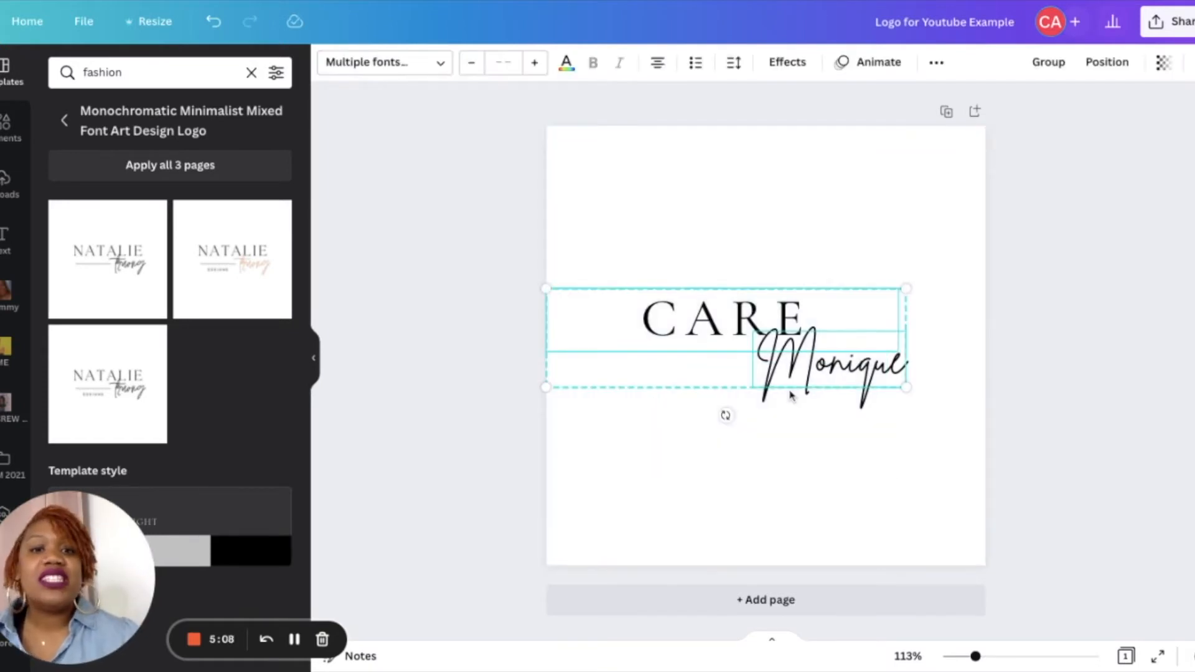
click(767, 468)
Reduce the letter spacing of CARE to 99 and nudge the script name slightly closer to match
click(715, 320)
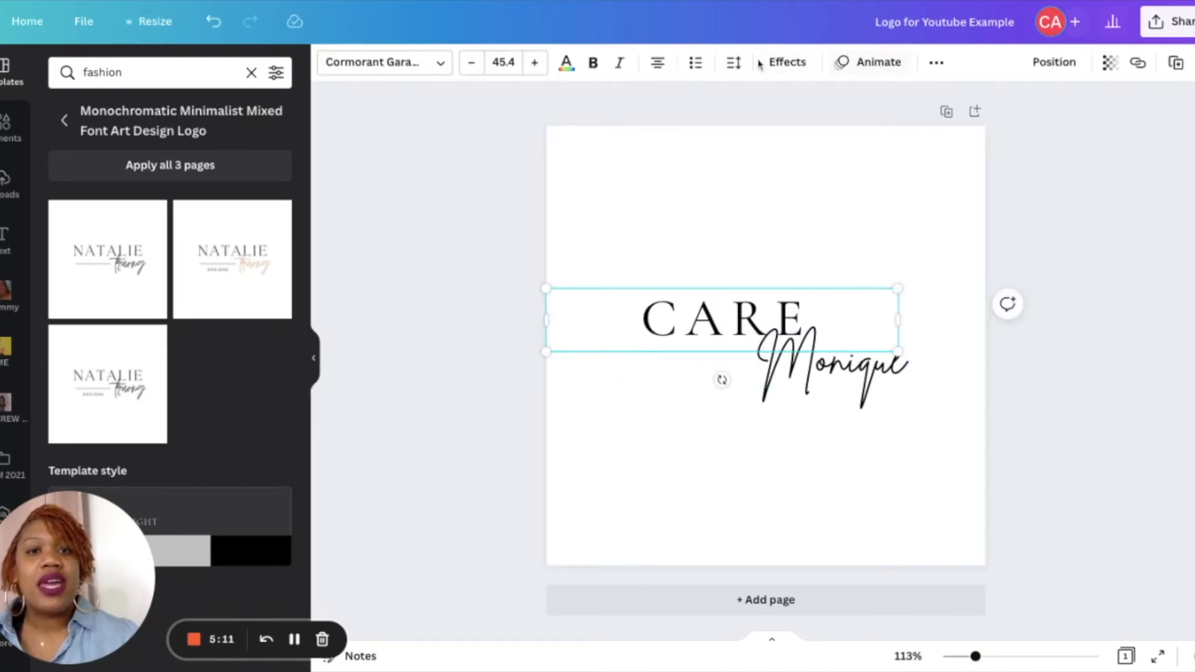
click(734, 62)
drag(806, 138, 809, 141)
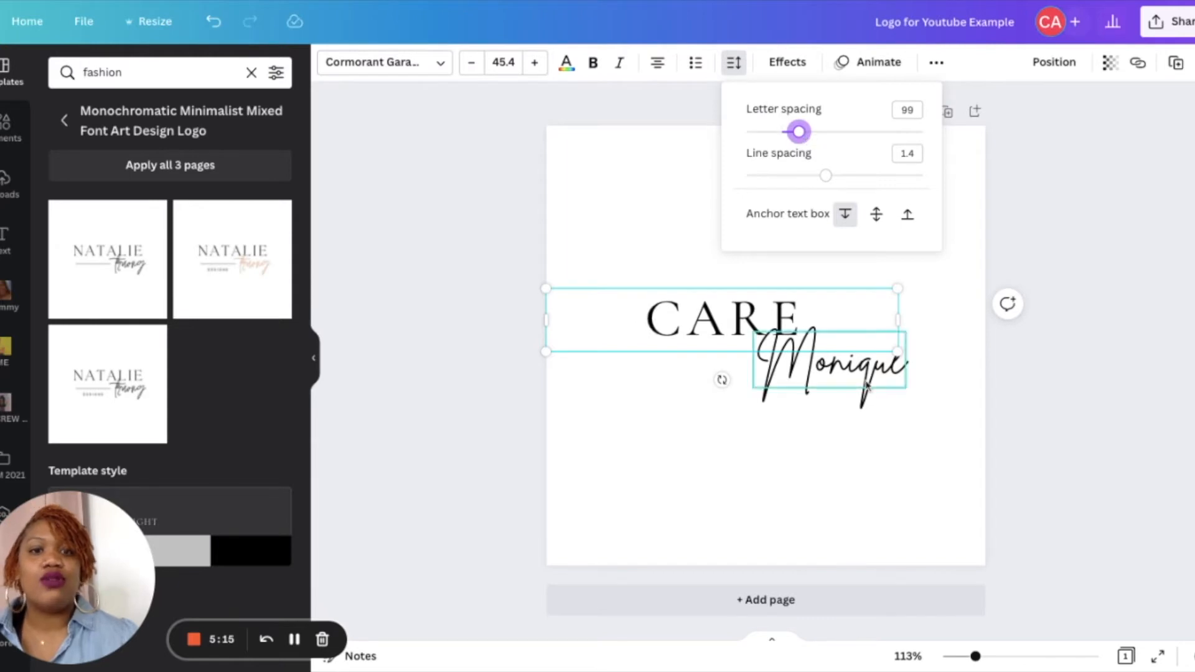
click(864, 449)
drag(817, 377, 816, 378)
click(805, 480)
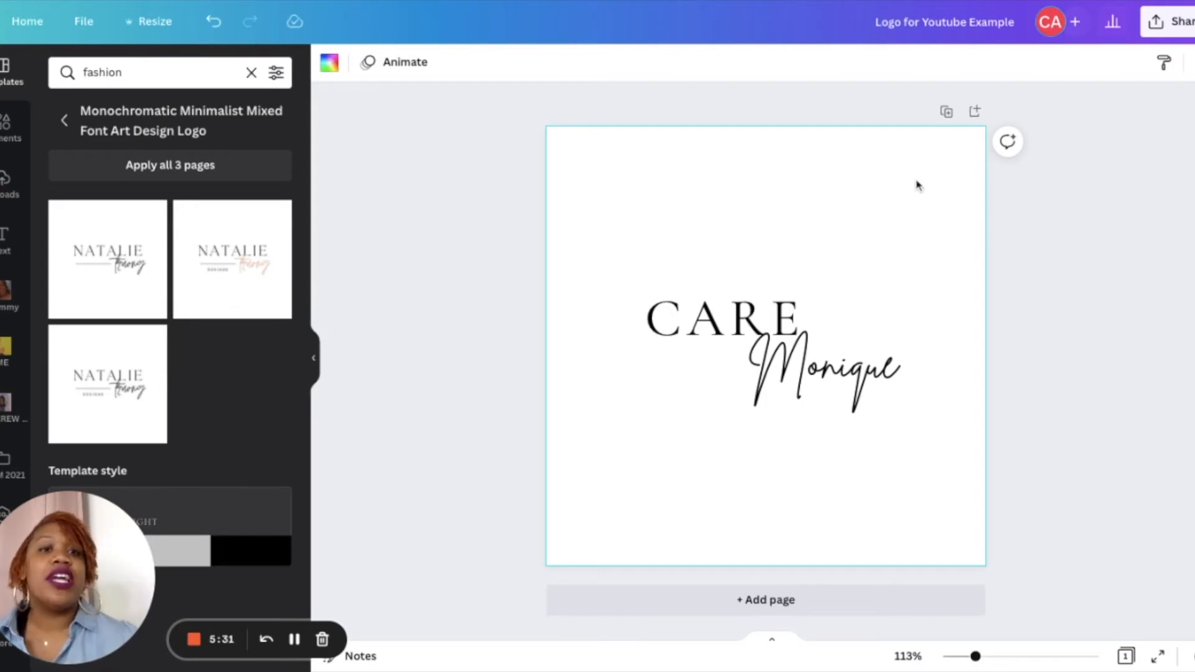
Duplicate the logo page and, on the copy, move the script name beneath CARE and shorten CARE to C
click(948, 123)
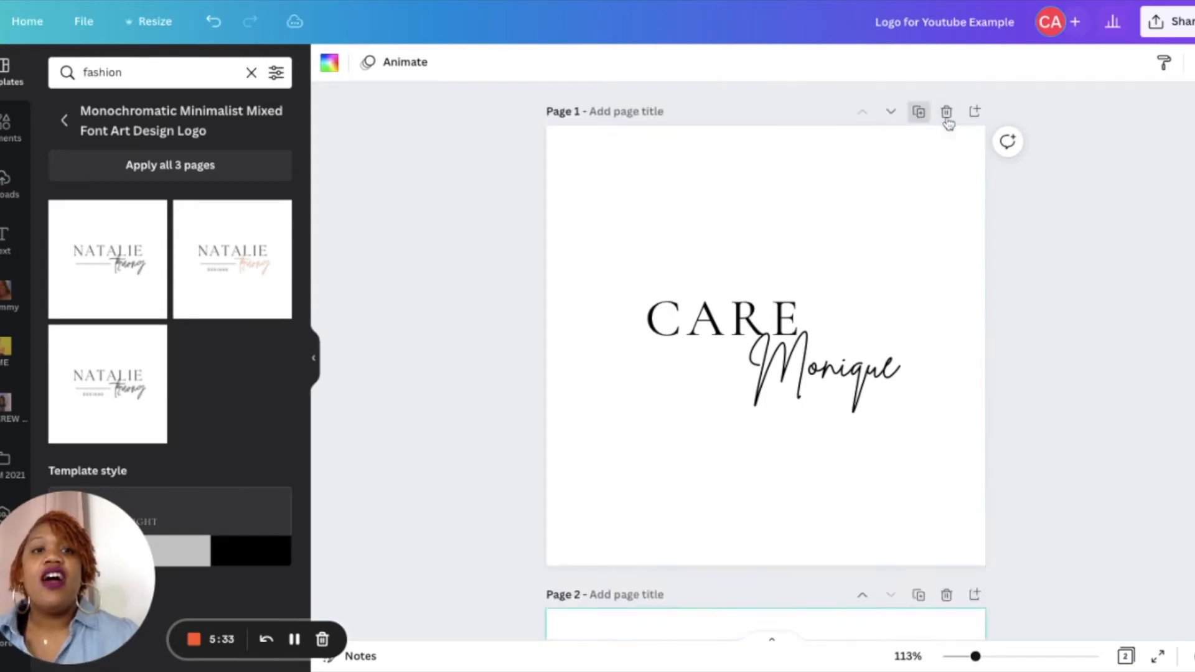
drag(821, 360, 742, 370)
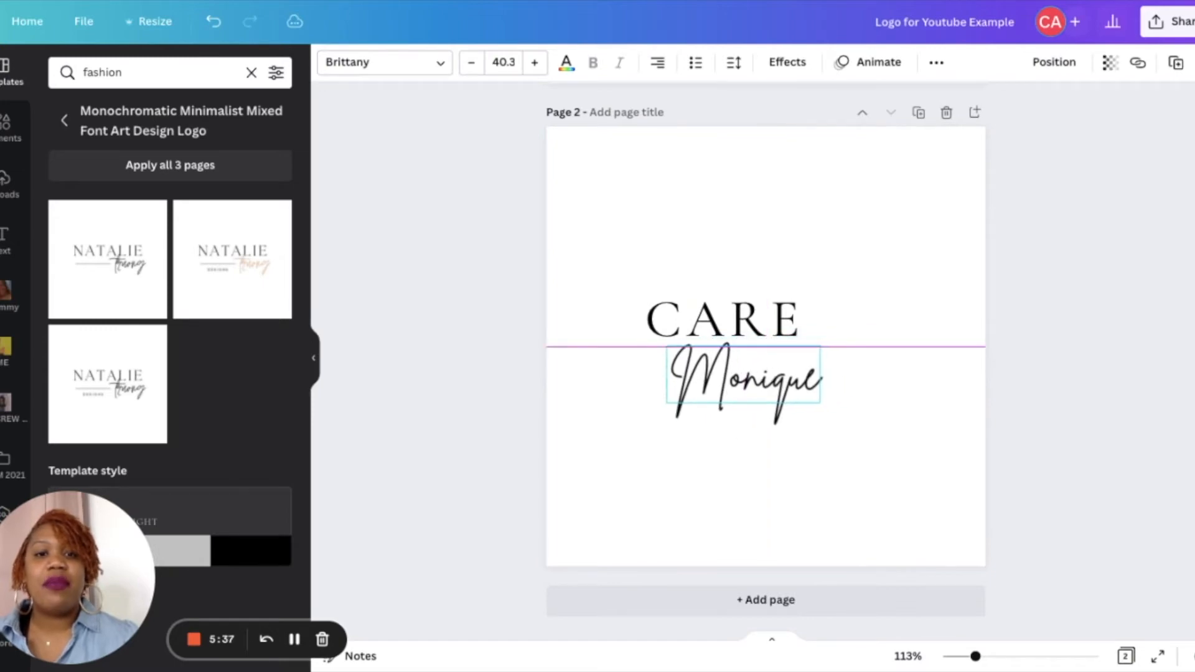
click(706, 330)
click(696, 321)
drag(688, 317, 801, 319)
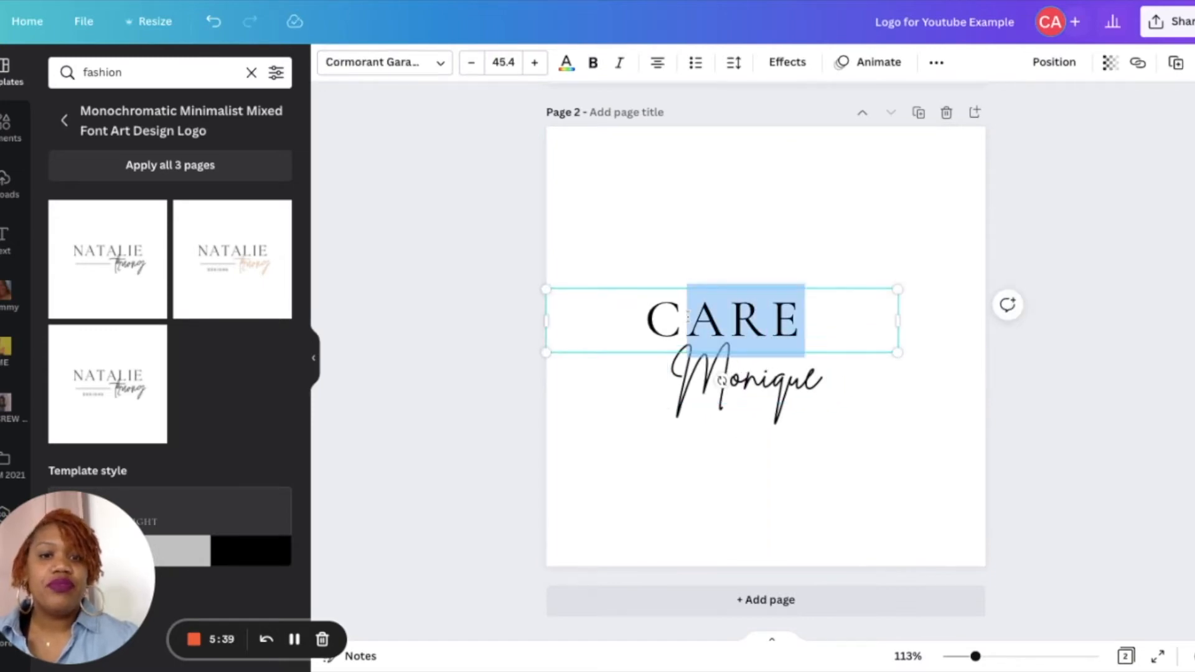
key(BackSpace)
click(834, 382)
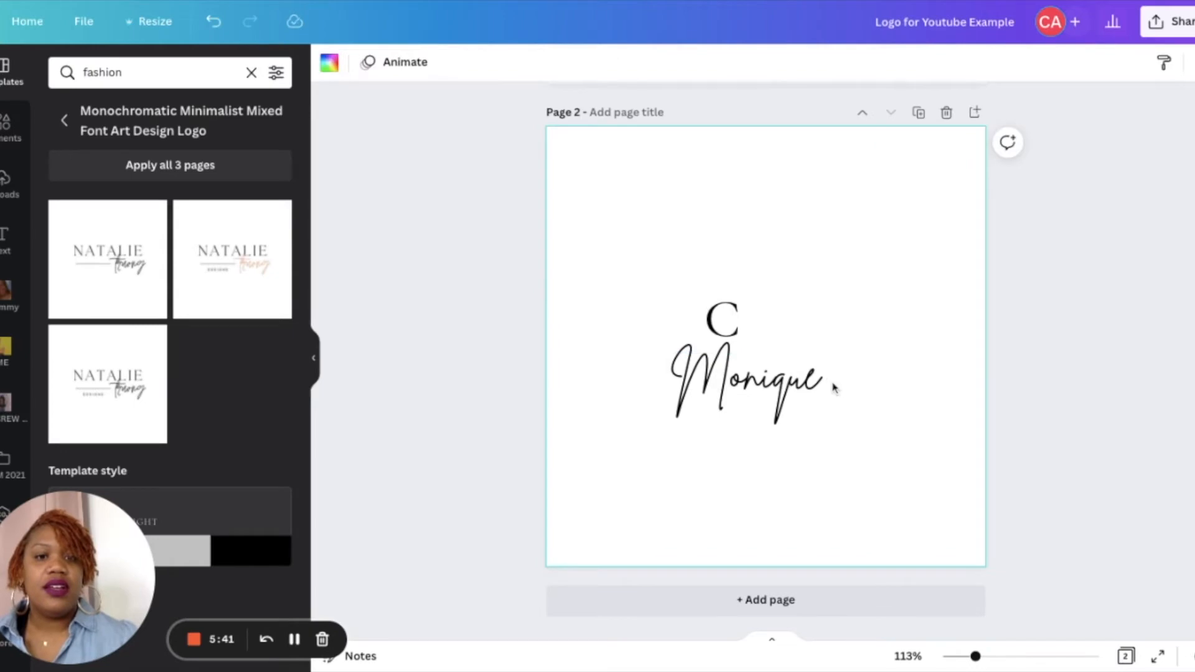
Shorten the script name on page 2 to its initial M and move it up to overlap the C's lower-right edge
click(819, 386)
key(BackSpace)
key(BackSpace)
key(BackSpace)
key(BackSpace)
key(BackSpace)
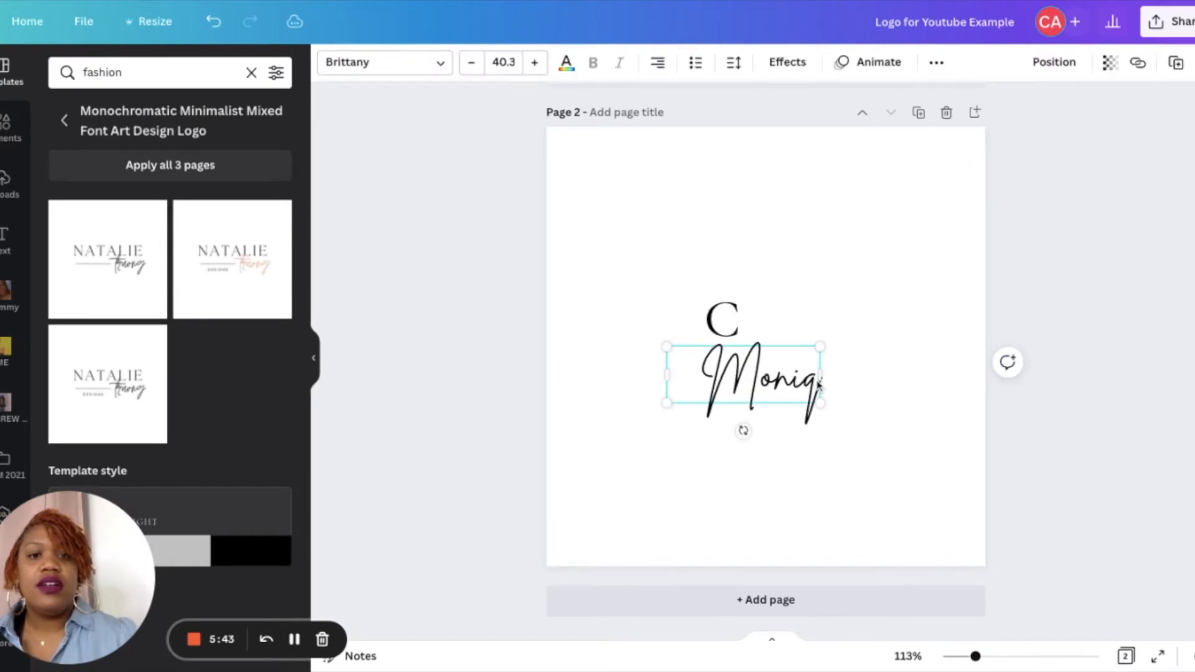
key(BackSpace)
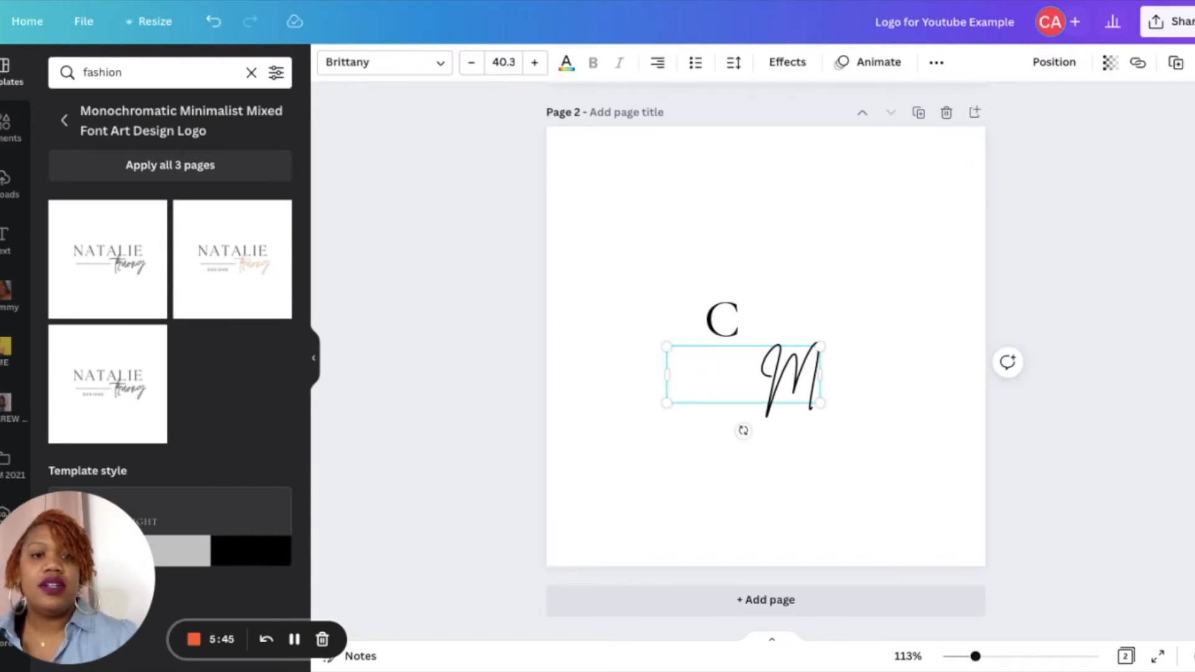
click(773, 454)
click(786, 395)
drag(786, 395, 755, 368)
Enlarge the initial C to about size 55.9 and move it left so it joins the script M
click(722, 309)
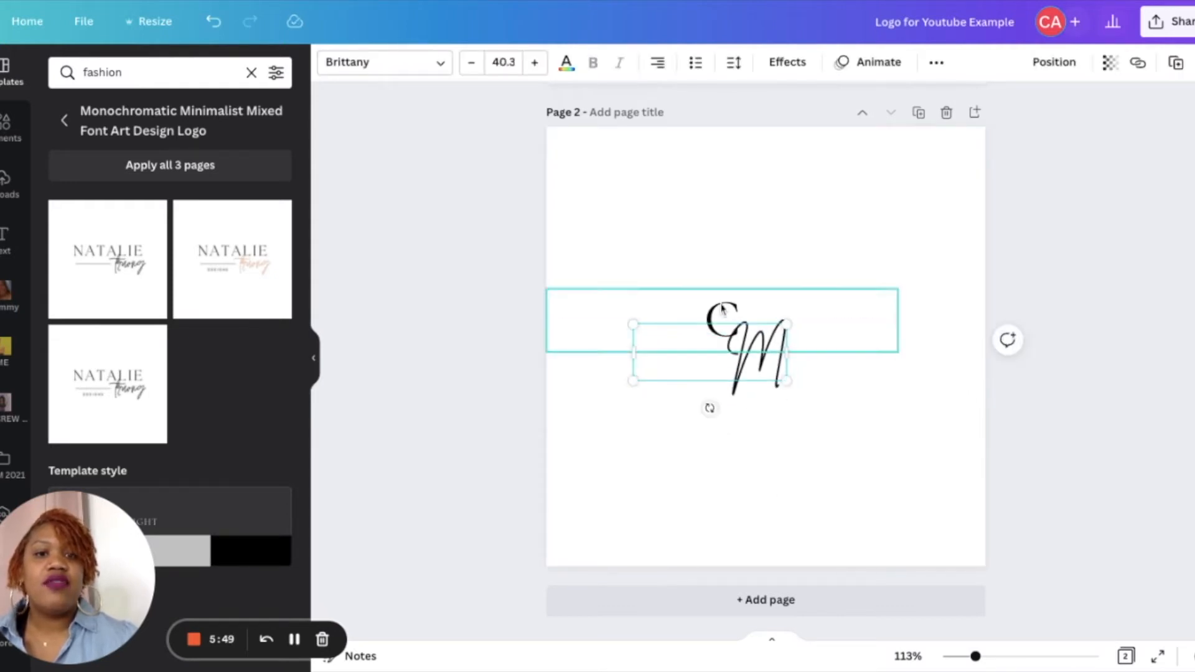
drag(905, 290, 979, 274)
click(968, 239)
mouse_move(921, 325)
mouse_down()
mouse_move(868, 325)
mouse_move(916, 325)
mouse_up()
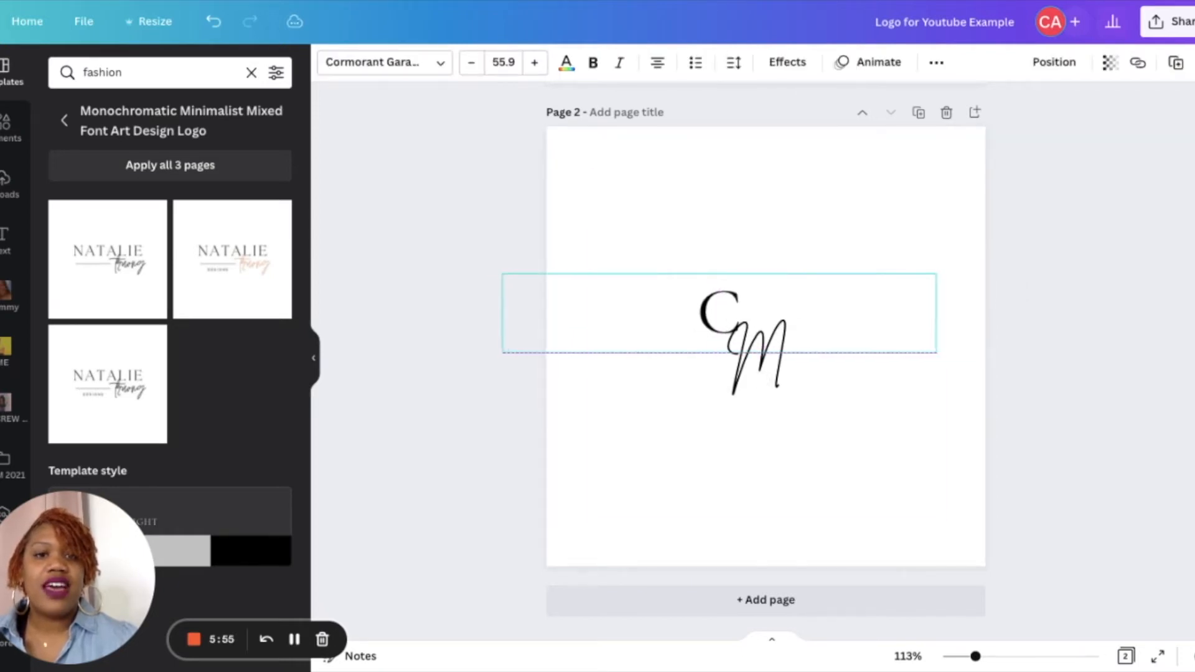
Move both initials together so the C and M monogram sits centred across the page
click(843, 465)
drag(842, 462, 686, 288)
mouse_move(785, 362)
mouse_down()
mouse_move(818, 364)
mouse_move(780, 364)
mouse_up()
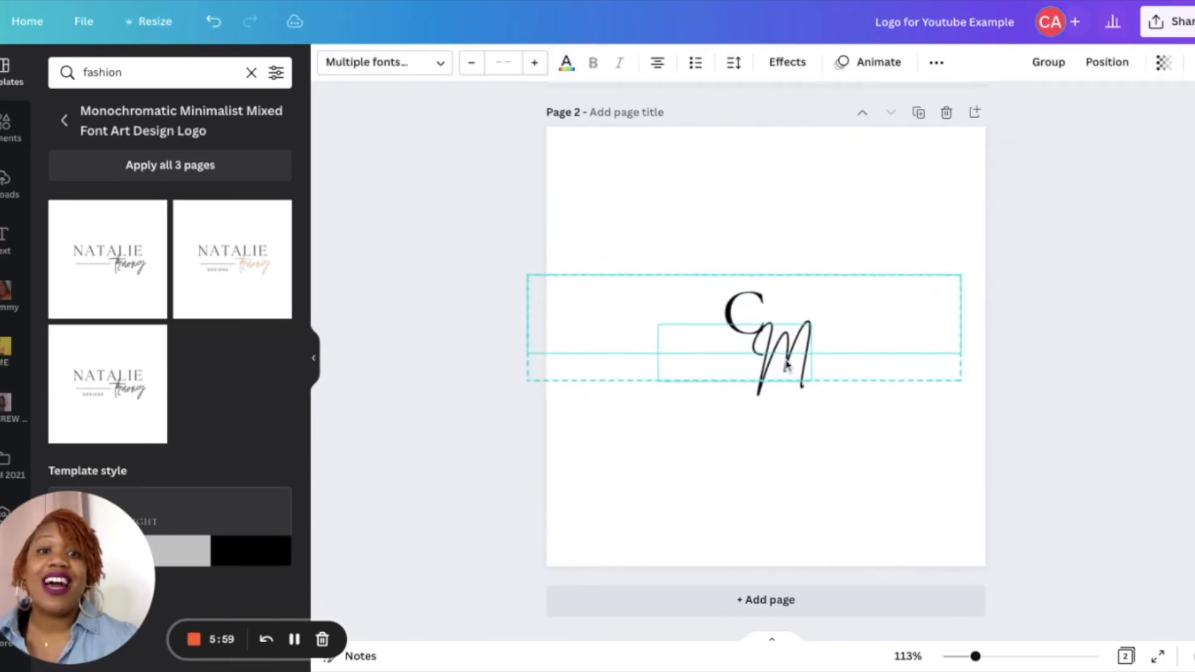
click(811, 419)
Compare the full-name logo with the initials version and duplicate the full-name page
scroll(811, 420, up, 1)
scroll(810, 419, up, 6)
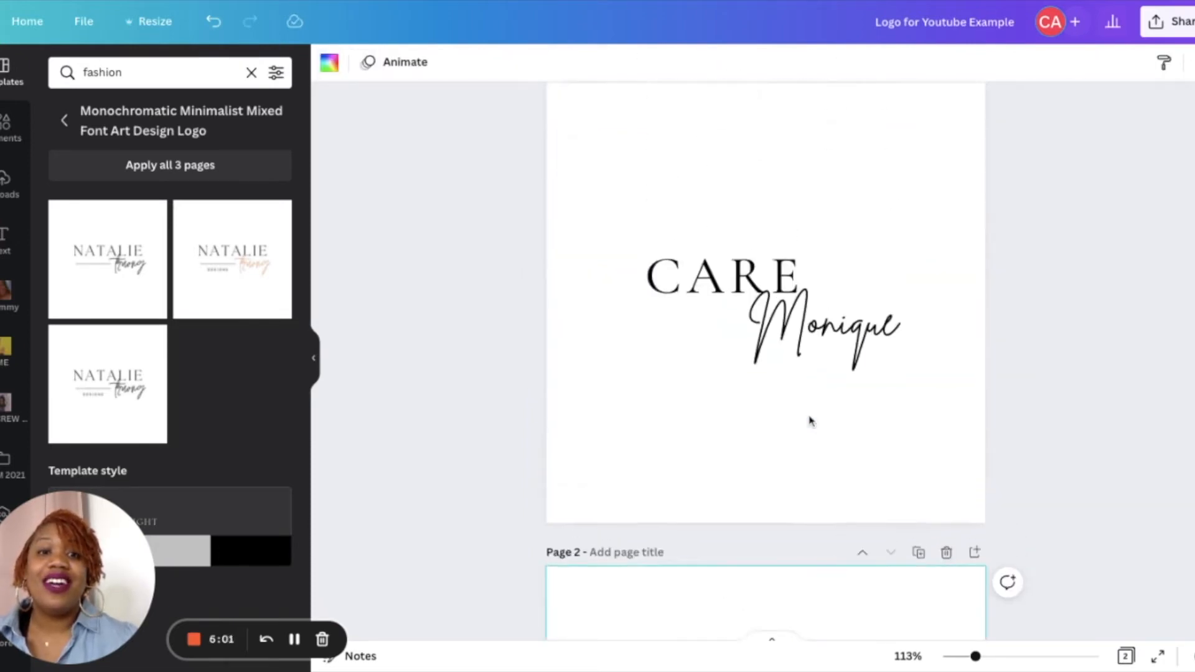
scroll(816, 432, down, 1)
scroll(817, 432, down, 6)
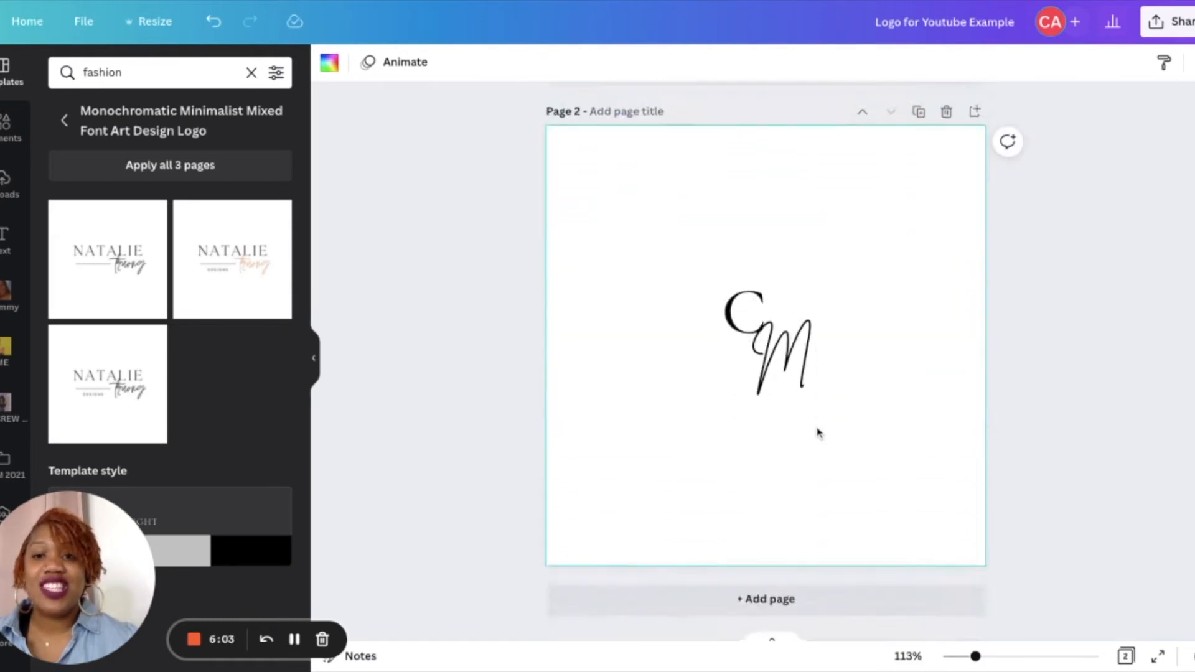
scroll(879, 184, up, 7)
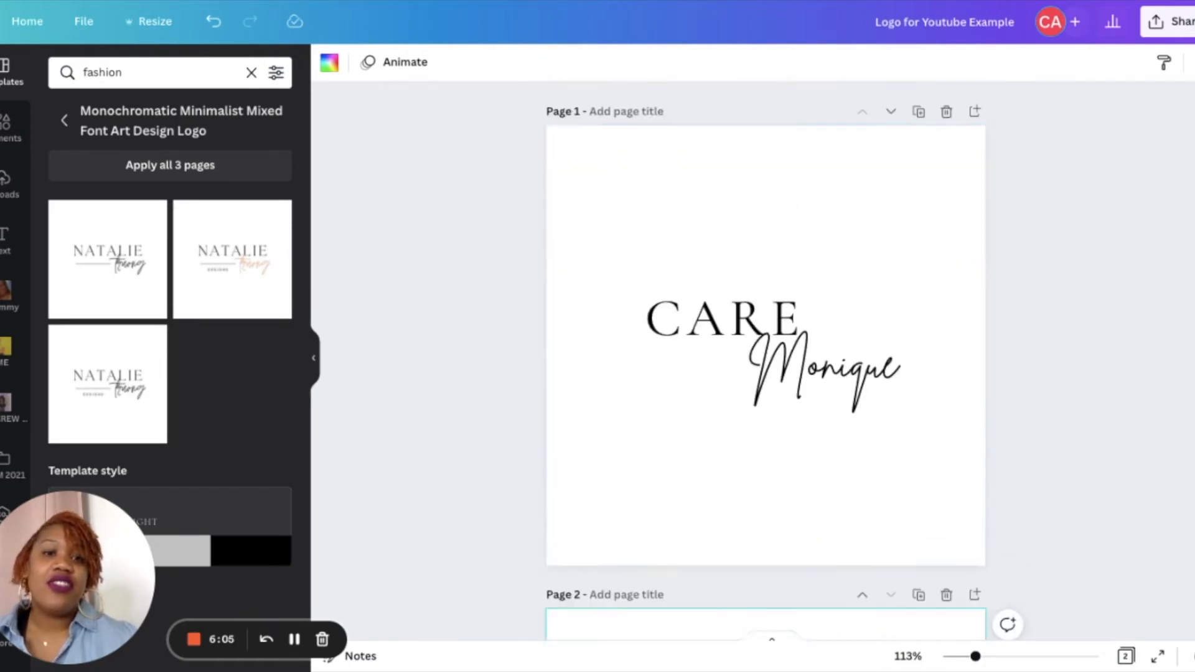
click(924, 112)
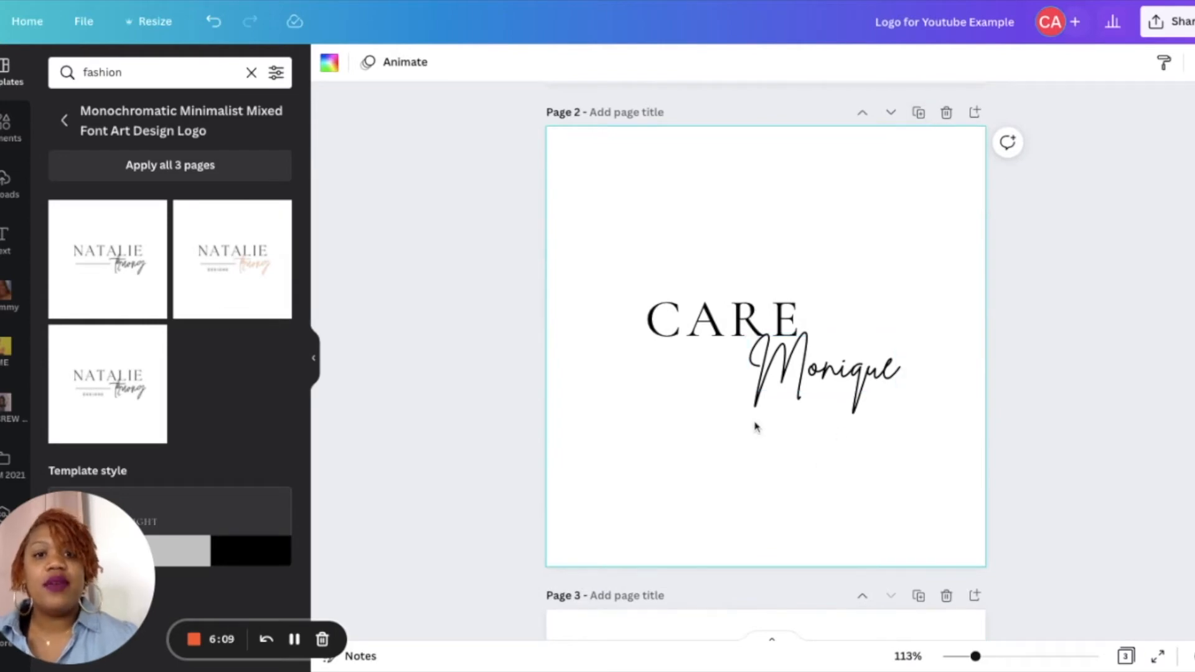
Add a heading to the duplicated full-name page reading Trendy Hand Bags
click(689, 366)
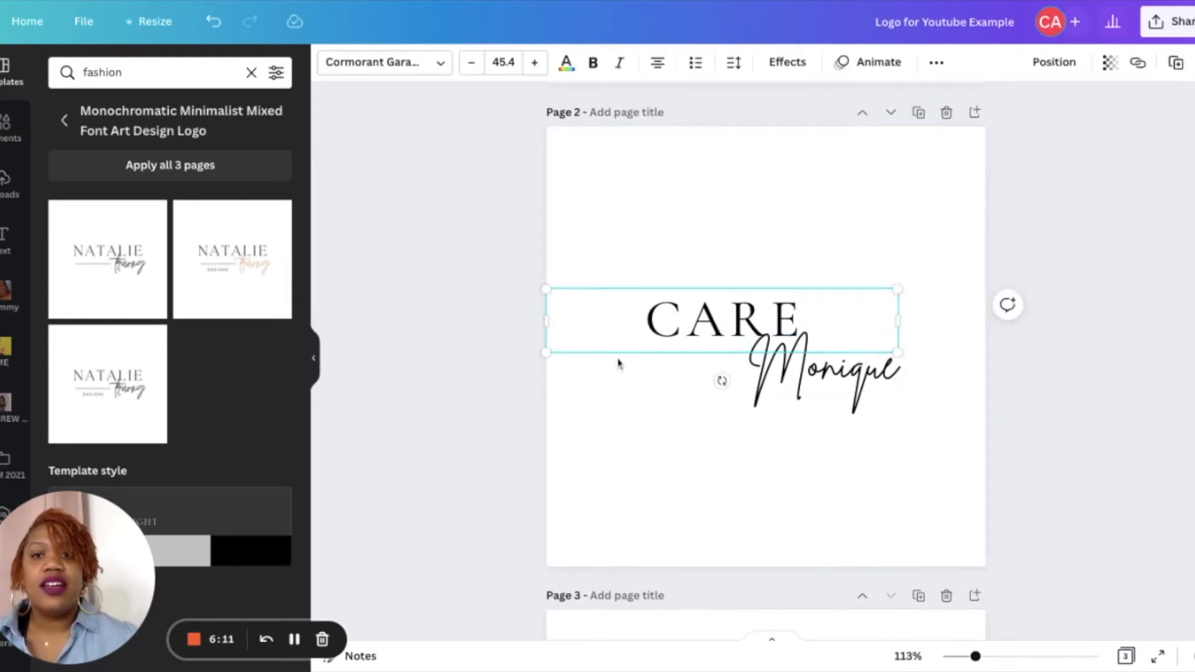
click(12, 142)
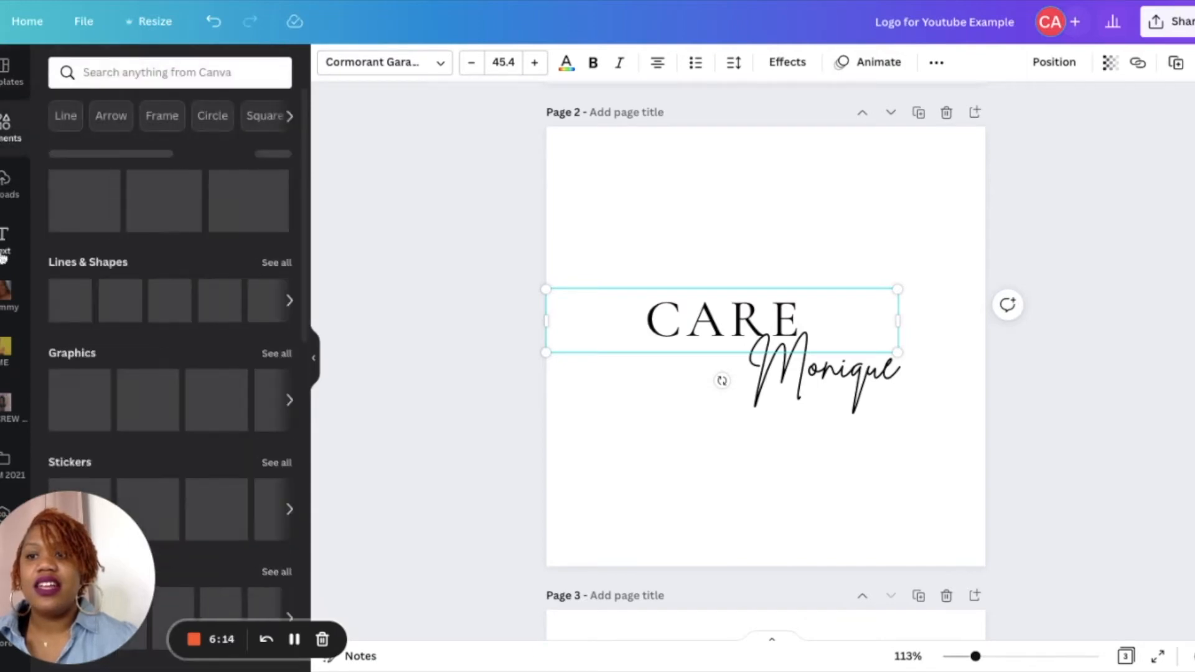
click(3, 255)
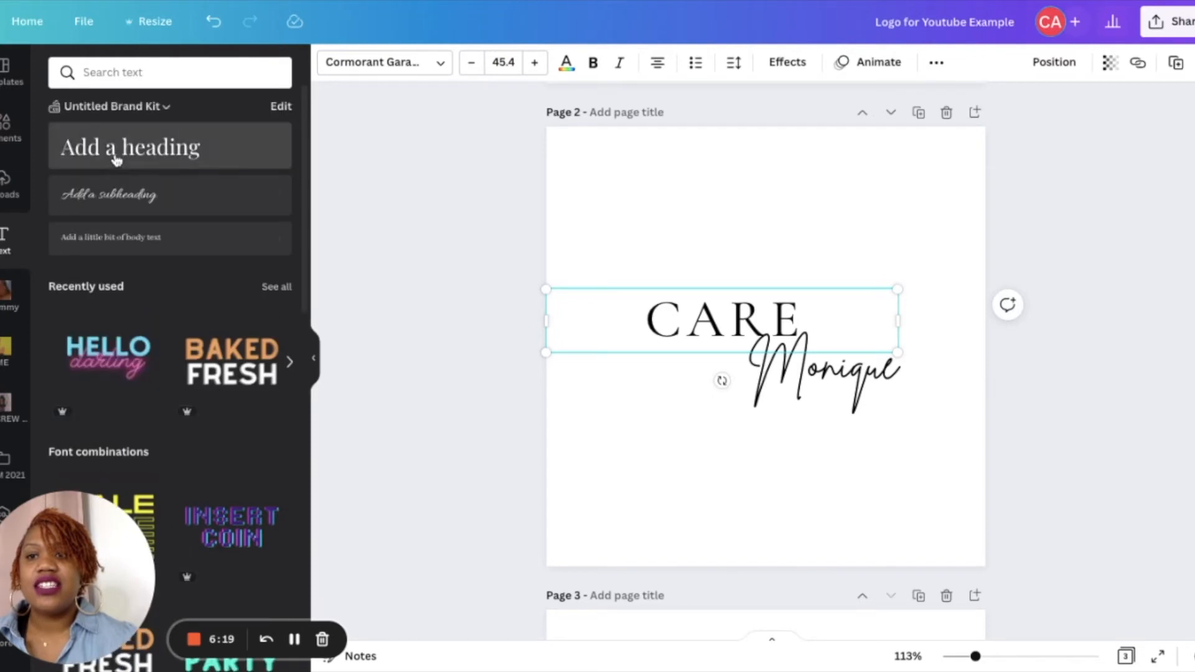
click(122, 156)
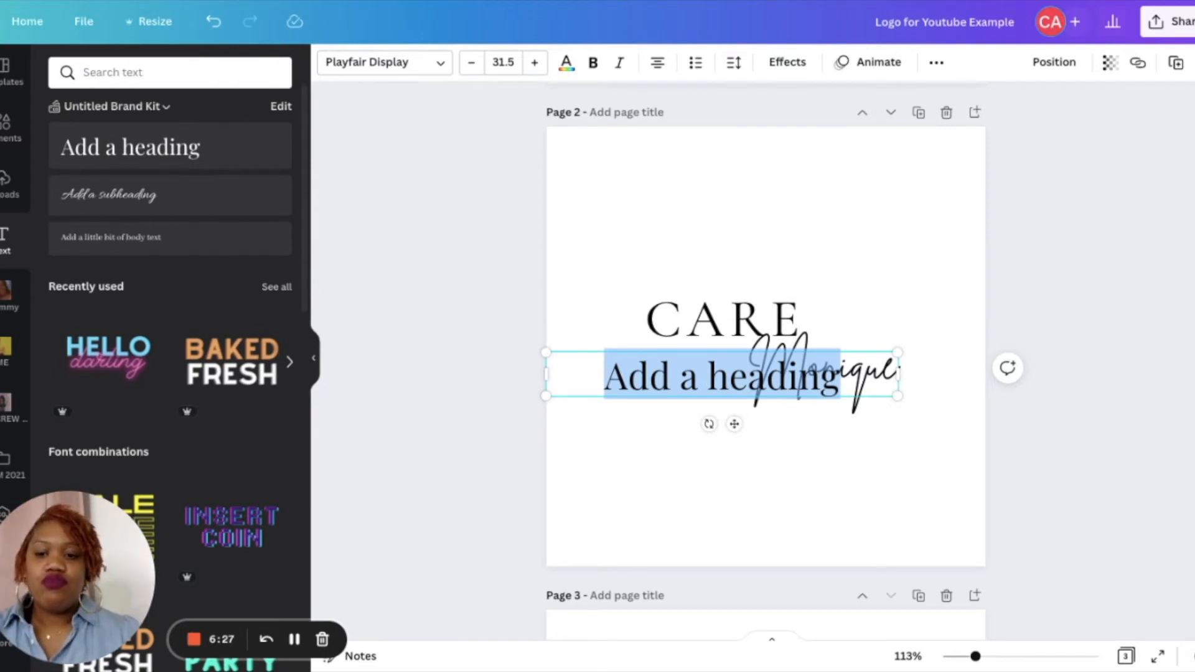
text(Tren)
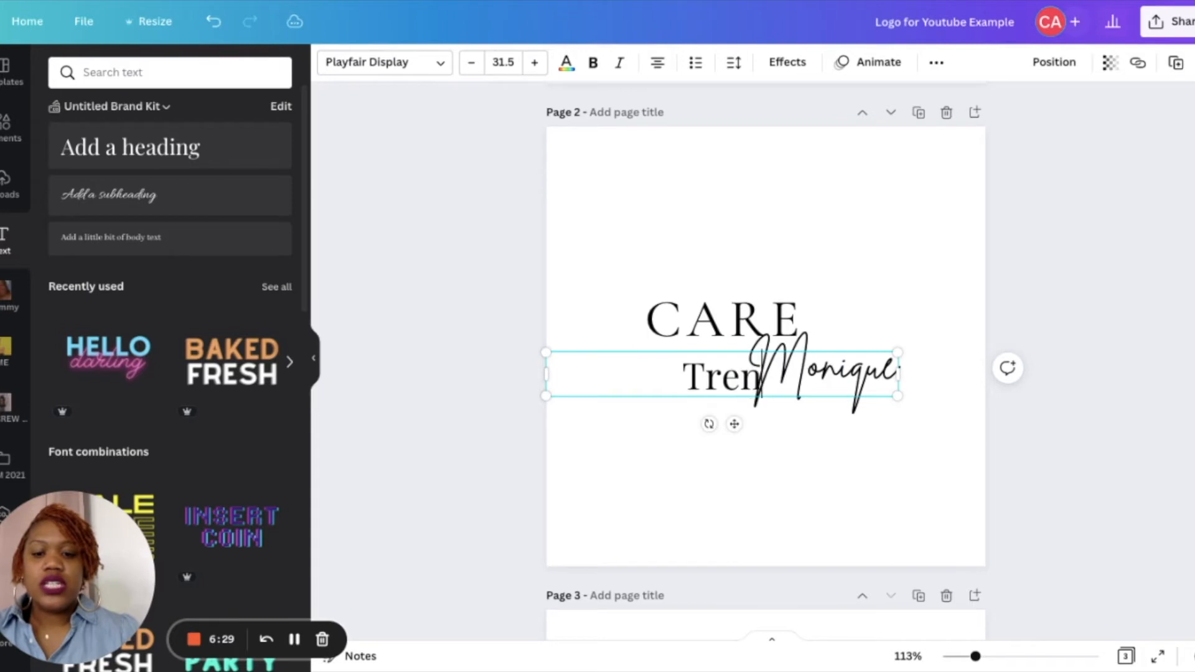
text(dy Hand Bags)
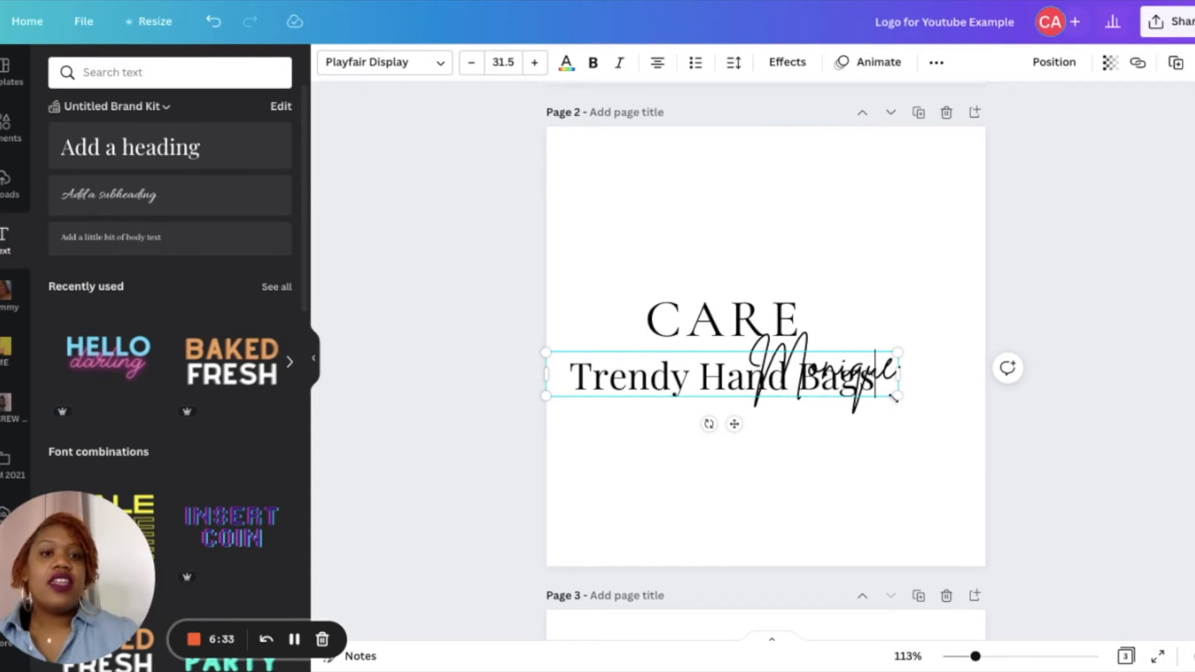
Shrink the Trendy Hand Bags tagline to size 11.3 and set its font to Cormorant Garamond
drag(896, 395, 672, 361)
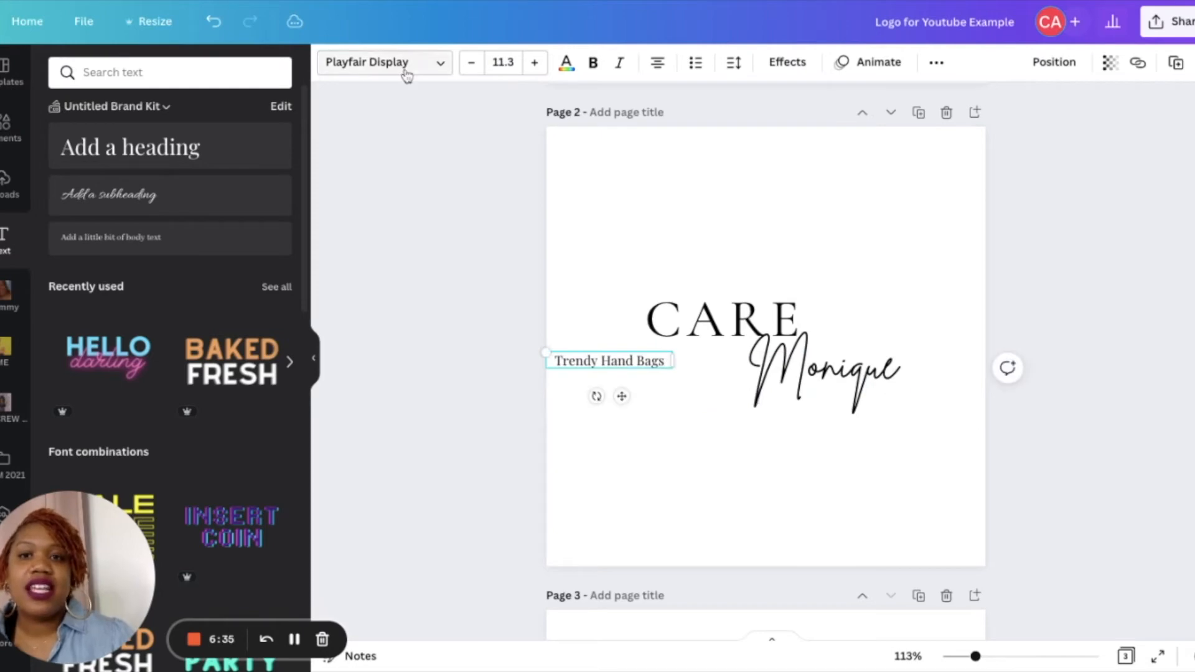
click(406, 70)
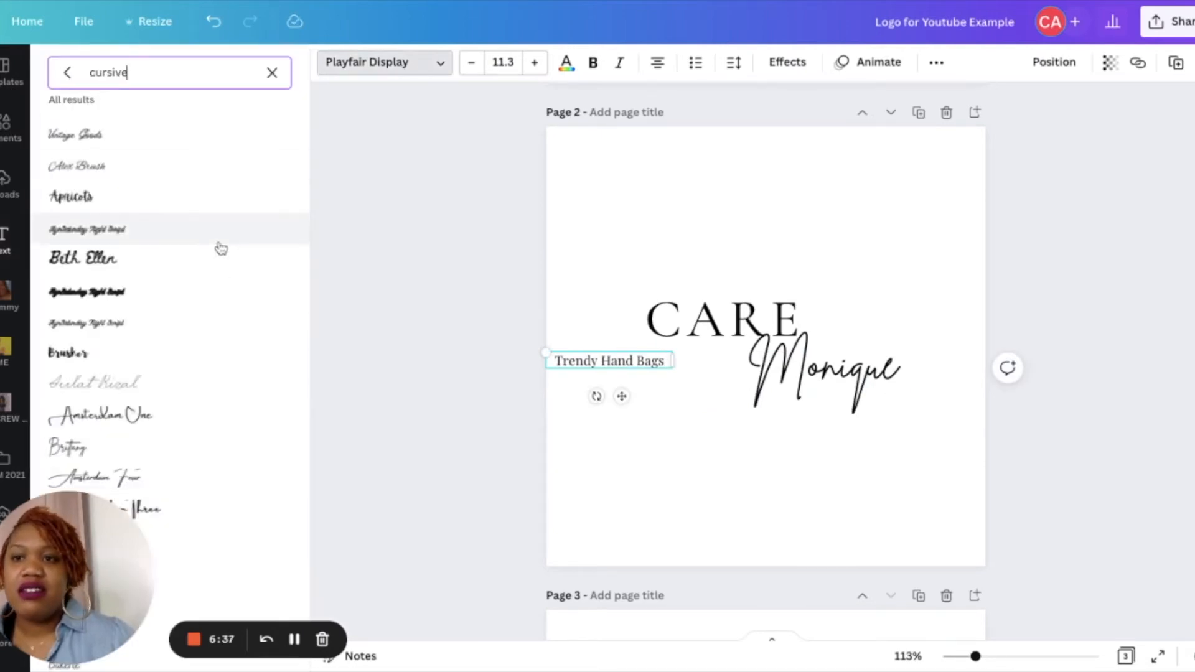
click(271, 73)
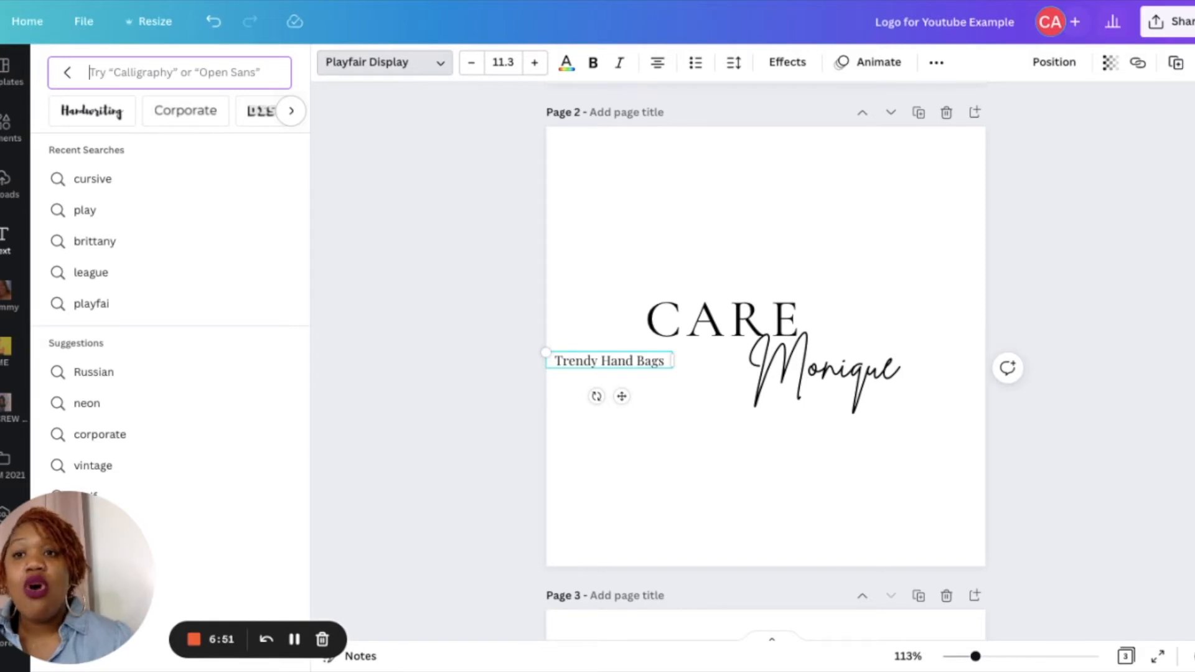
click(67, 72)
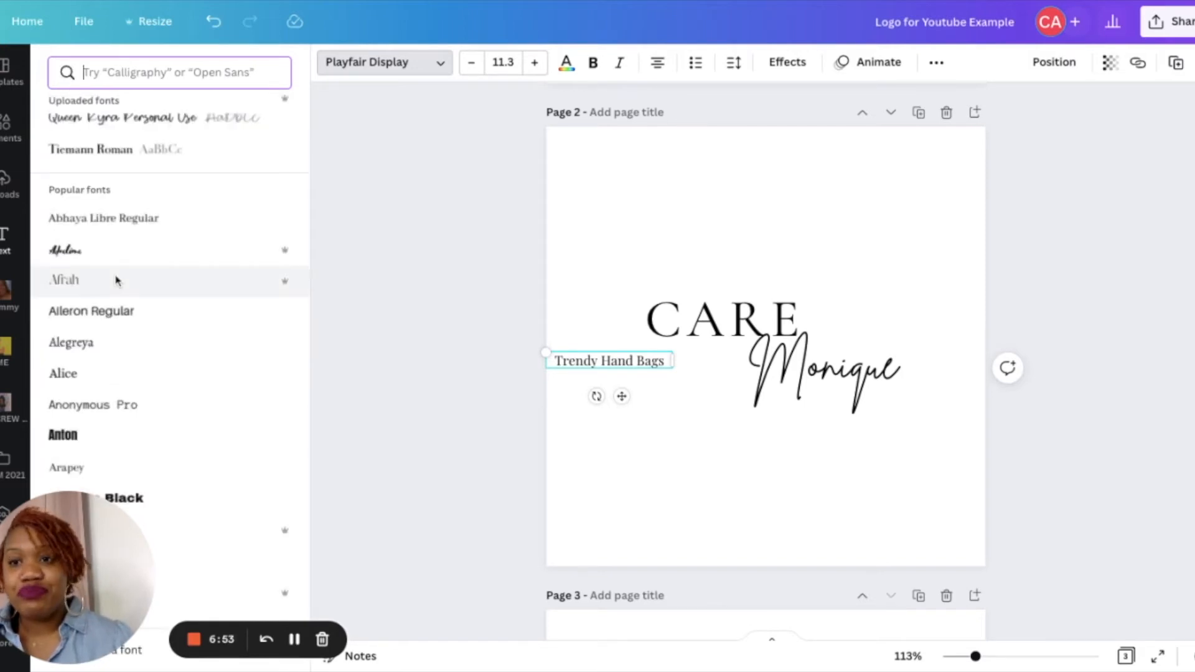
scroll(116, 280, up, 4)
scroll(116, 280, up, 3)
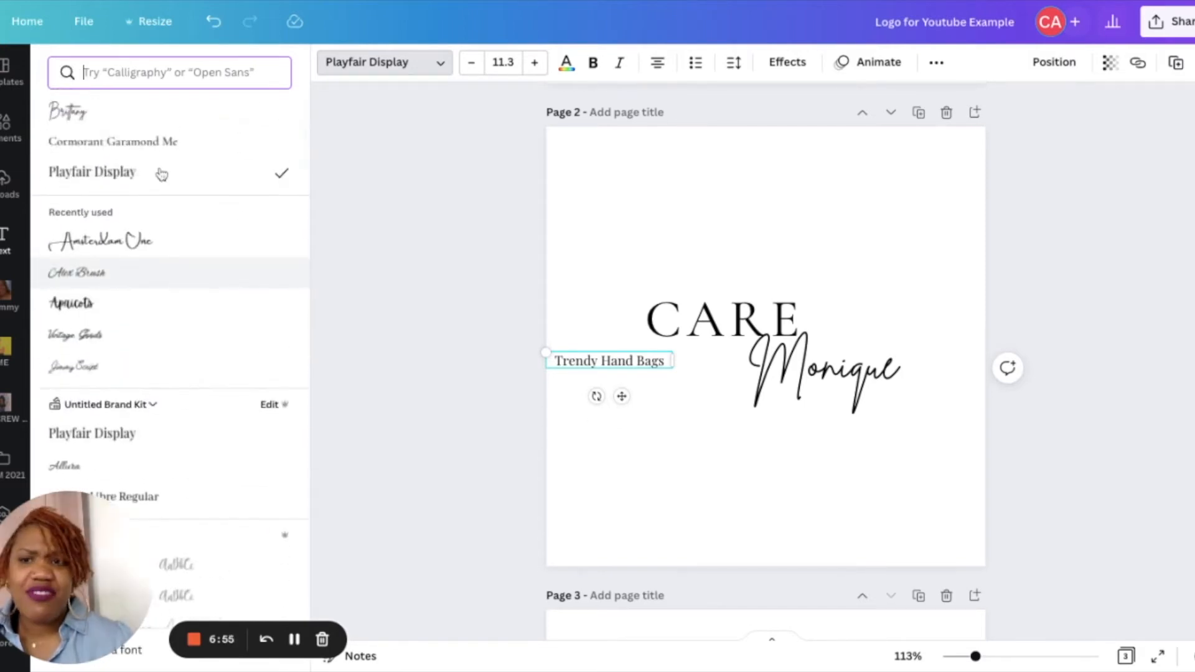
click(179, 146)
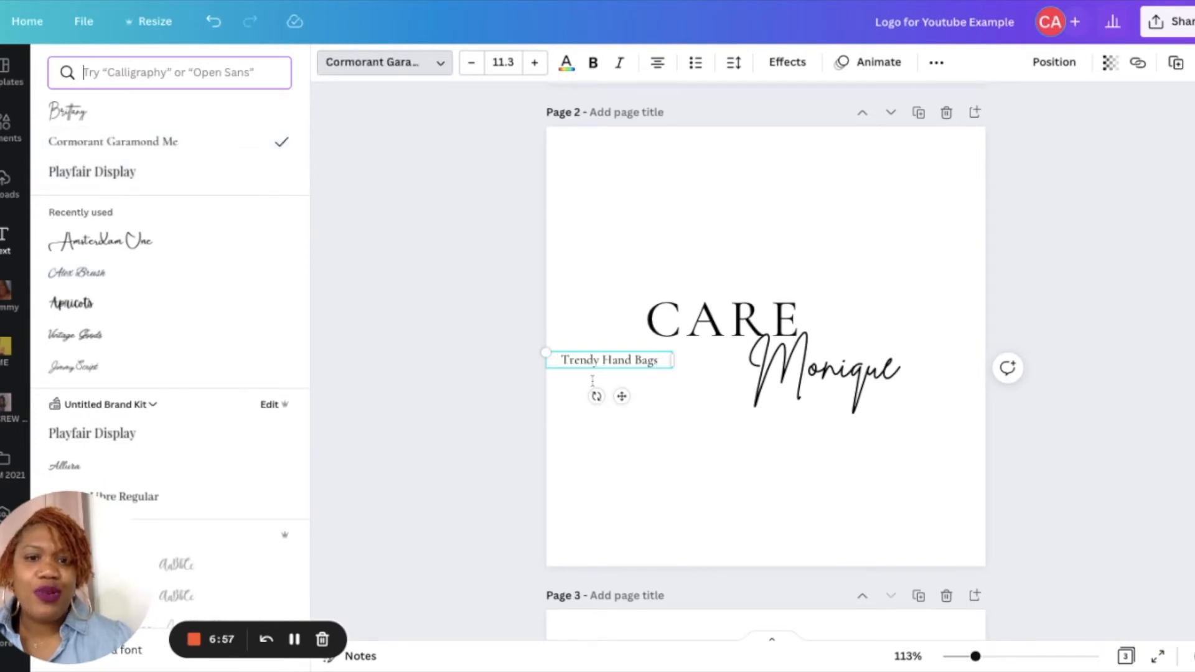
Move the tagline directly beneath the serif first name, beside the start of the script name
mouse_move(622, 394)
mouse_down()
mouse_move(707, 390)
mouse_move(618, 390)
mouse_up()
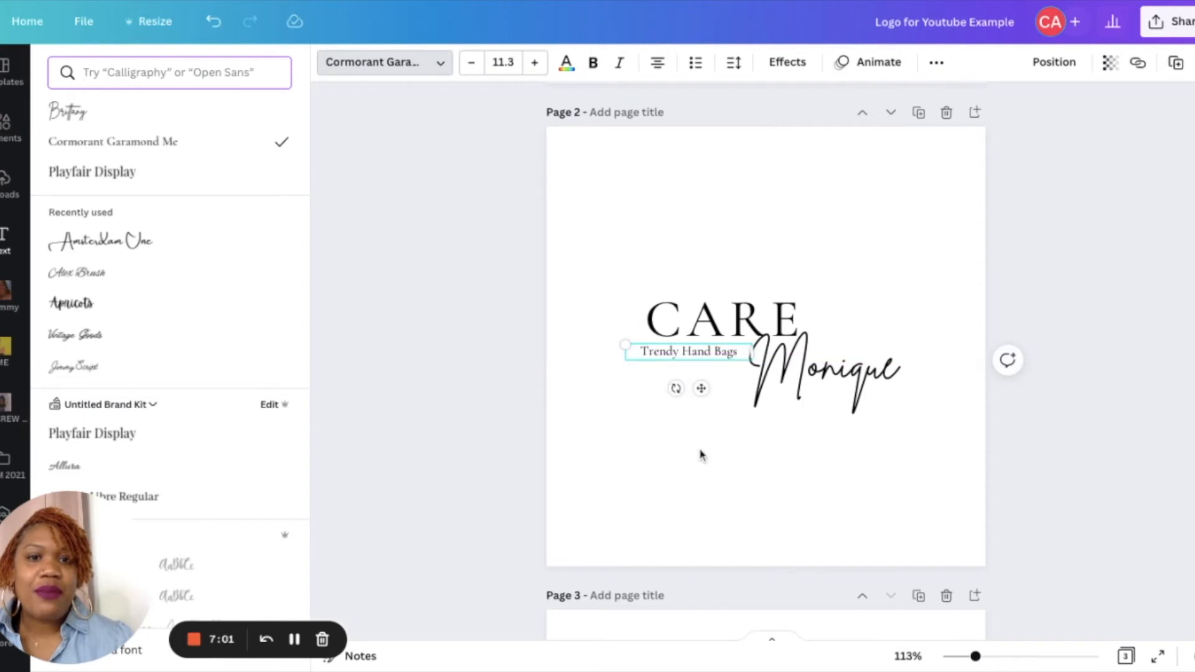
click(701, 456)
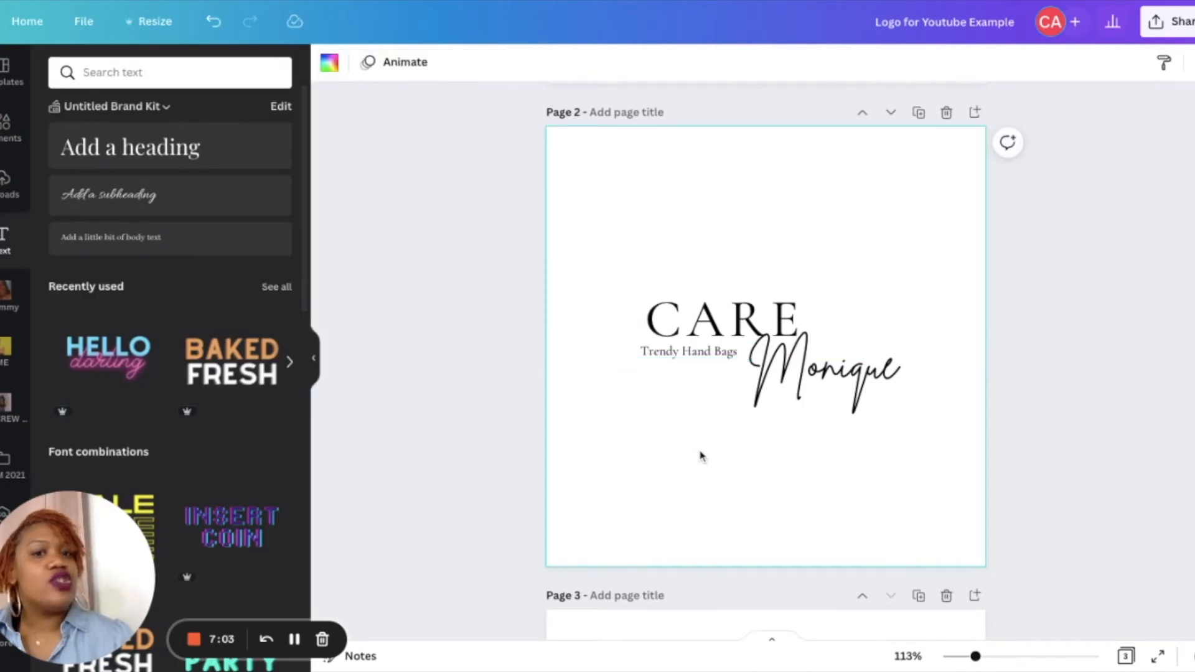
Recolour the script name on page 2 with the light pink from the brand palette
click(689, 353)
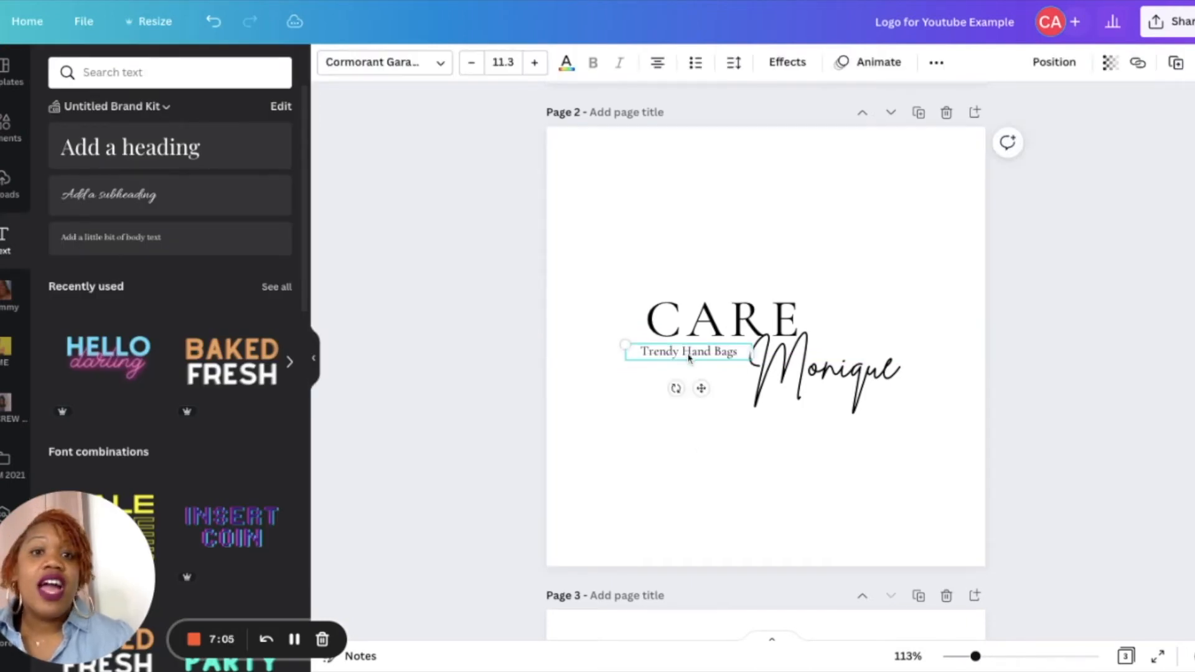
click(564, 65)
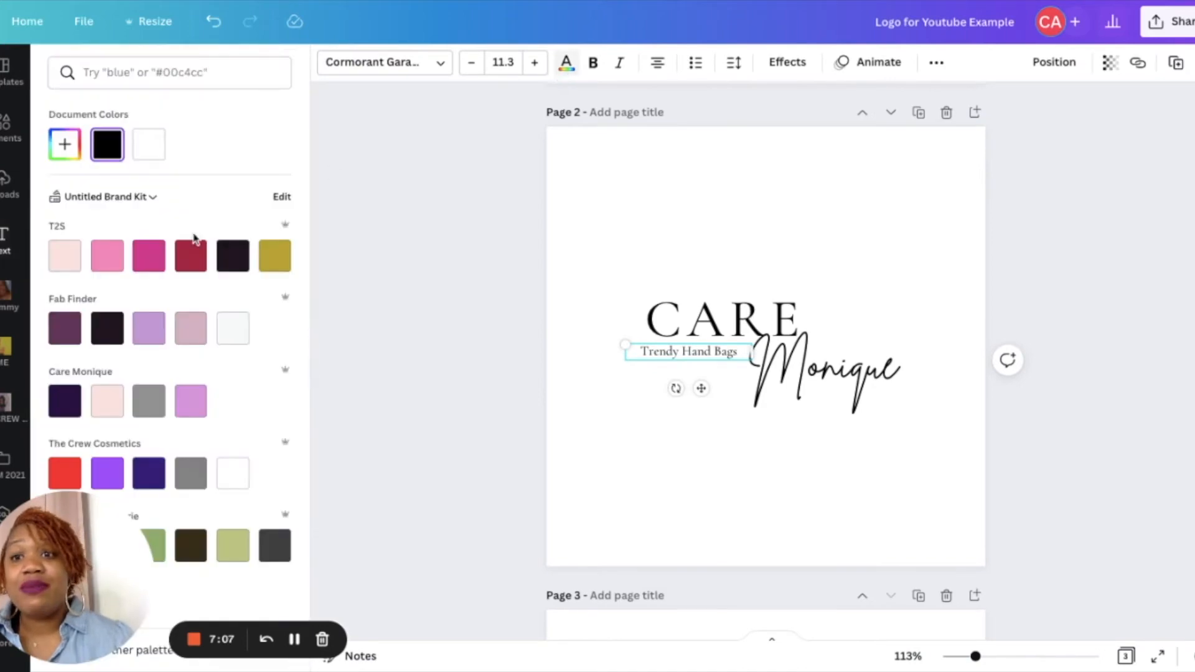
scroll(189, 240, down, 2)
scroll(189, 240, down, 3)
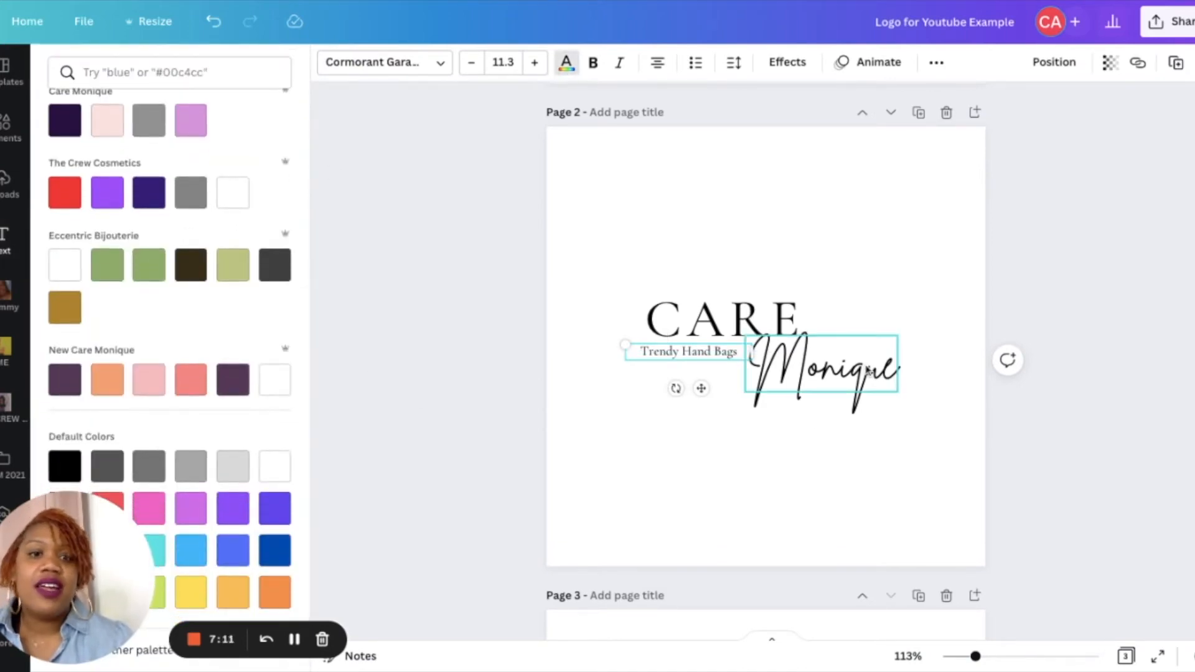
click(886, 379)
click(141, 392)
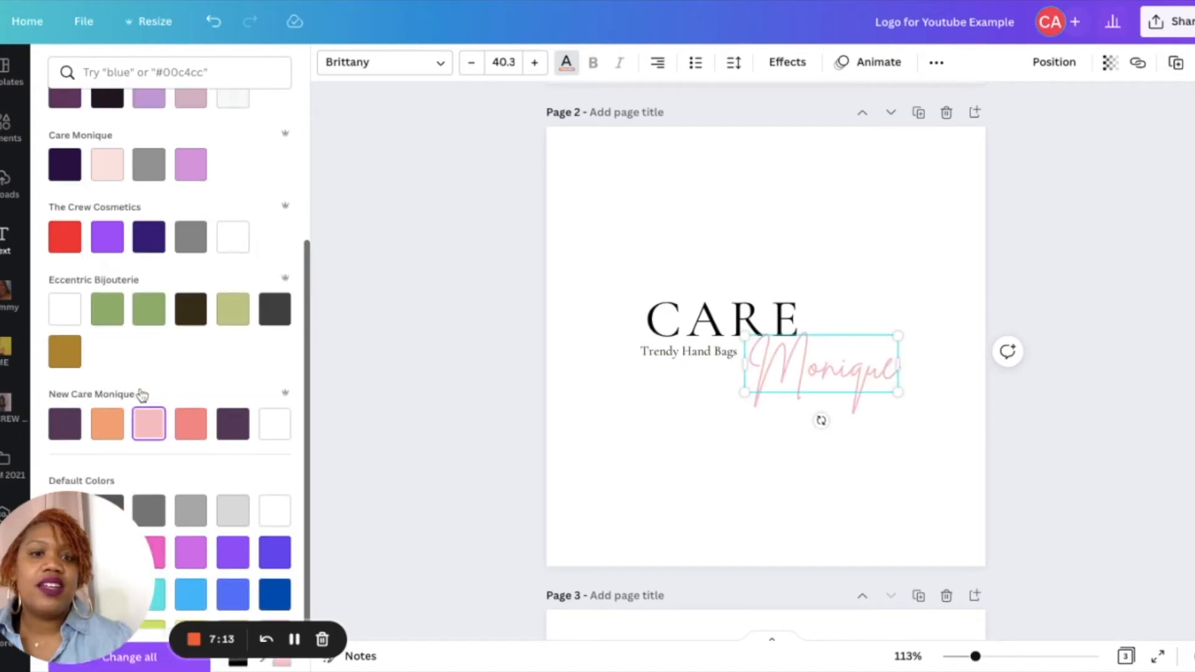
Try the olive-gold colour #8B7D00 on the Trendy Hand Bags tagline, and restore it to black #000000
click(671, 357)
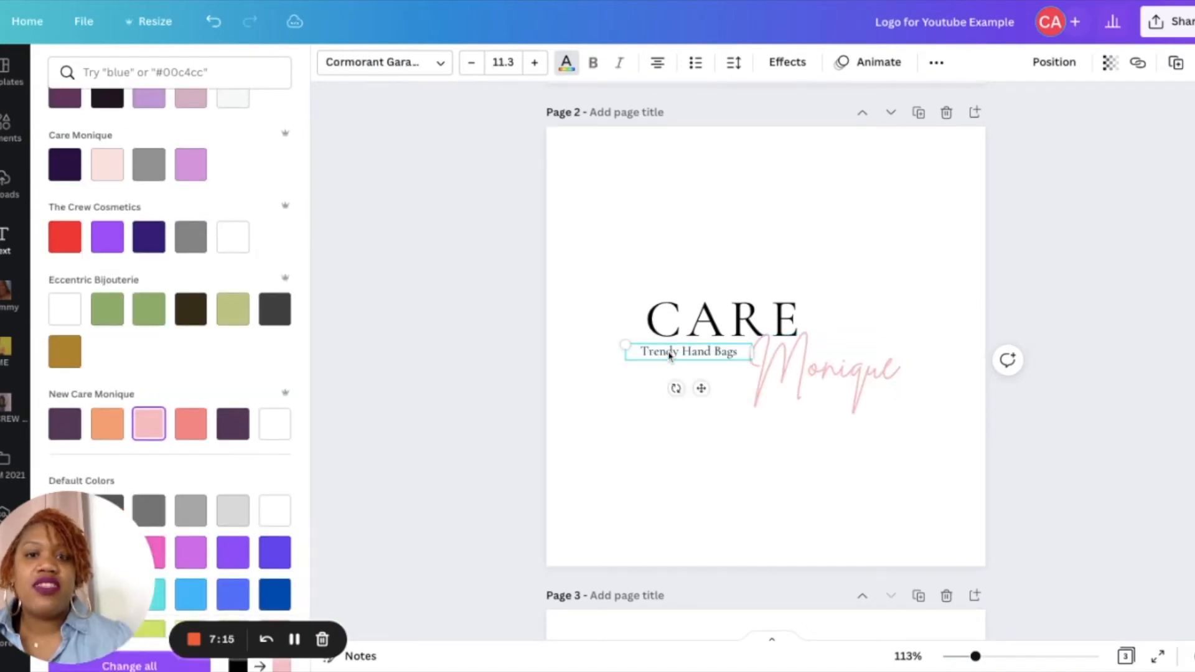
scroll(251, 377, down, 1)
scroll(249, 336, up, 5)
click(67, 157)
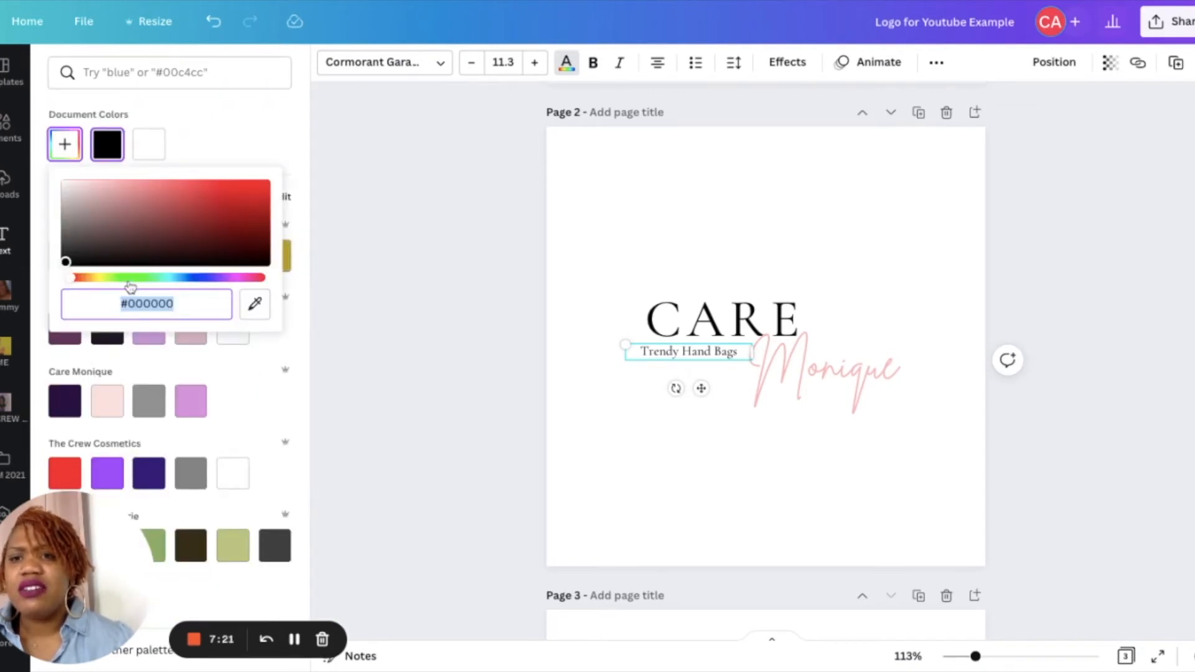
click(99, 277)
drag(66, 264, 265, 220)
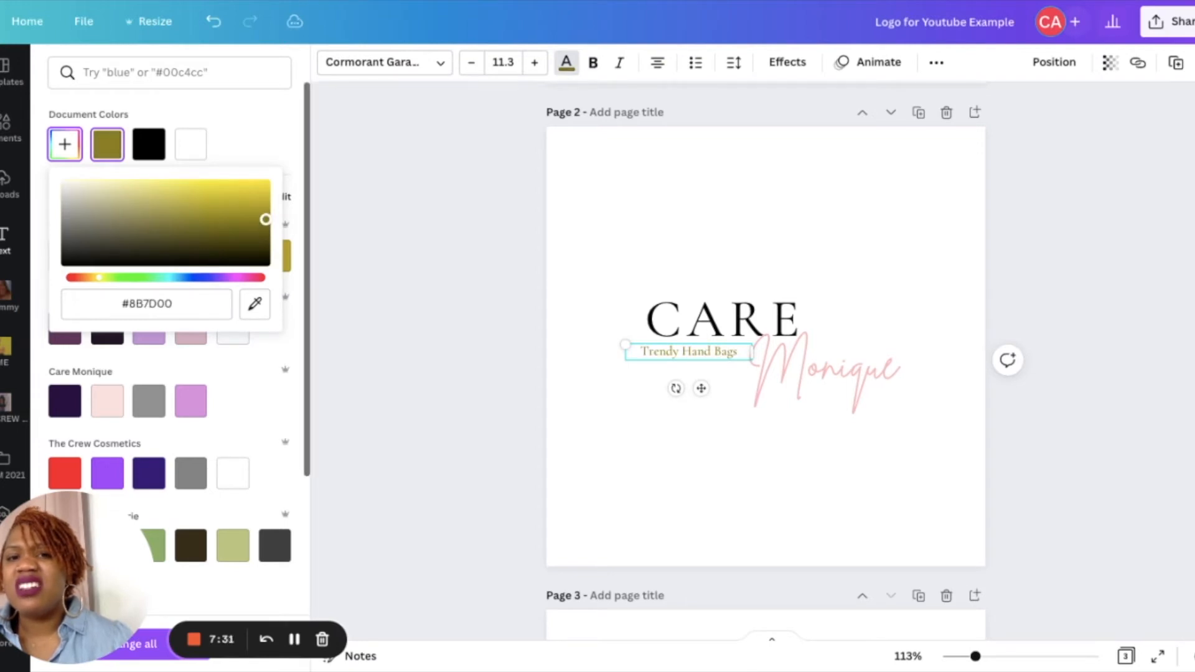
drag(265, 219, 65, 262)
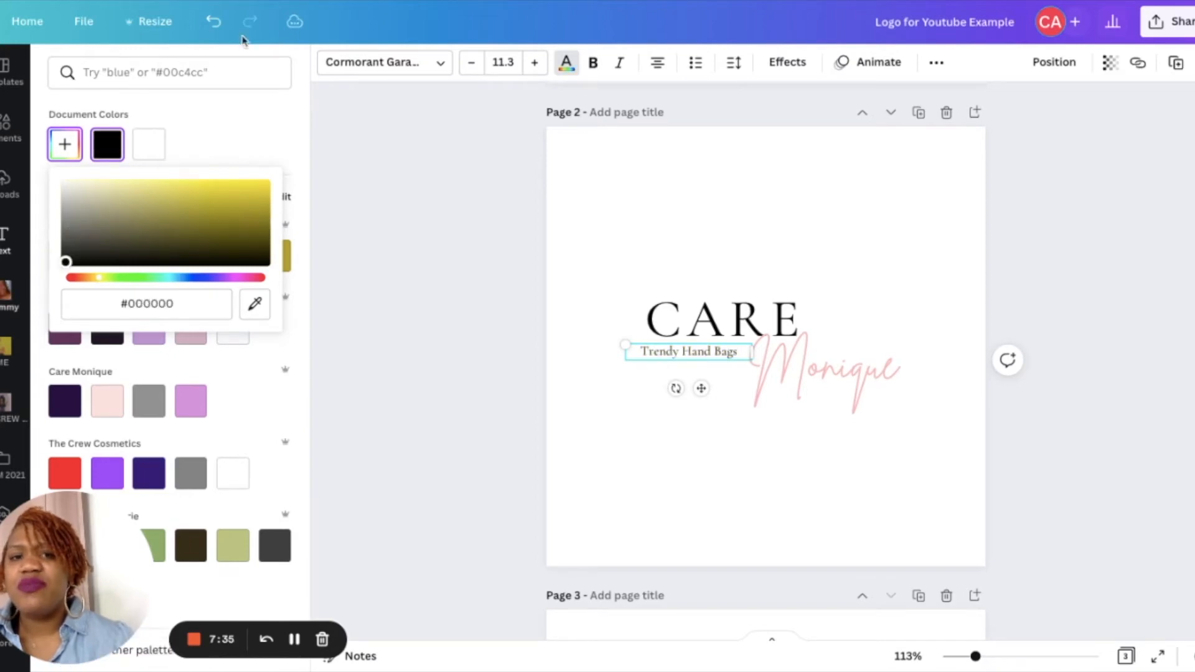
click(919, 480)
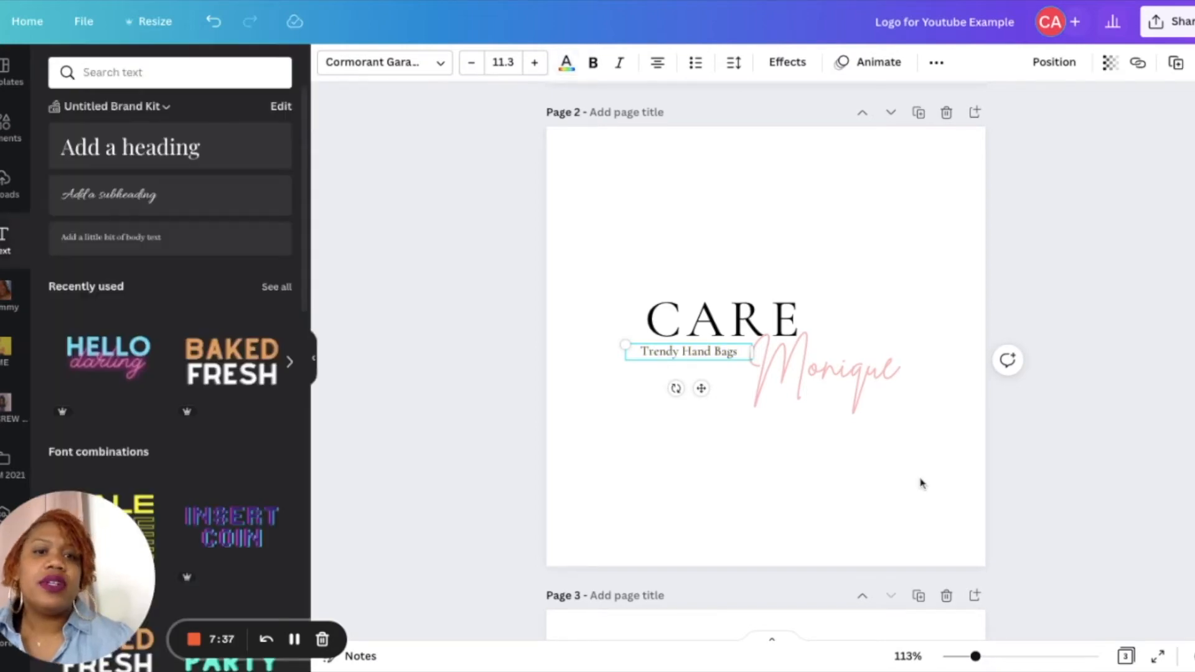
click(921, 483)
click(845, 381)
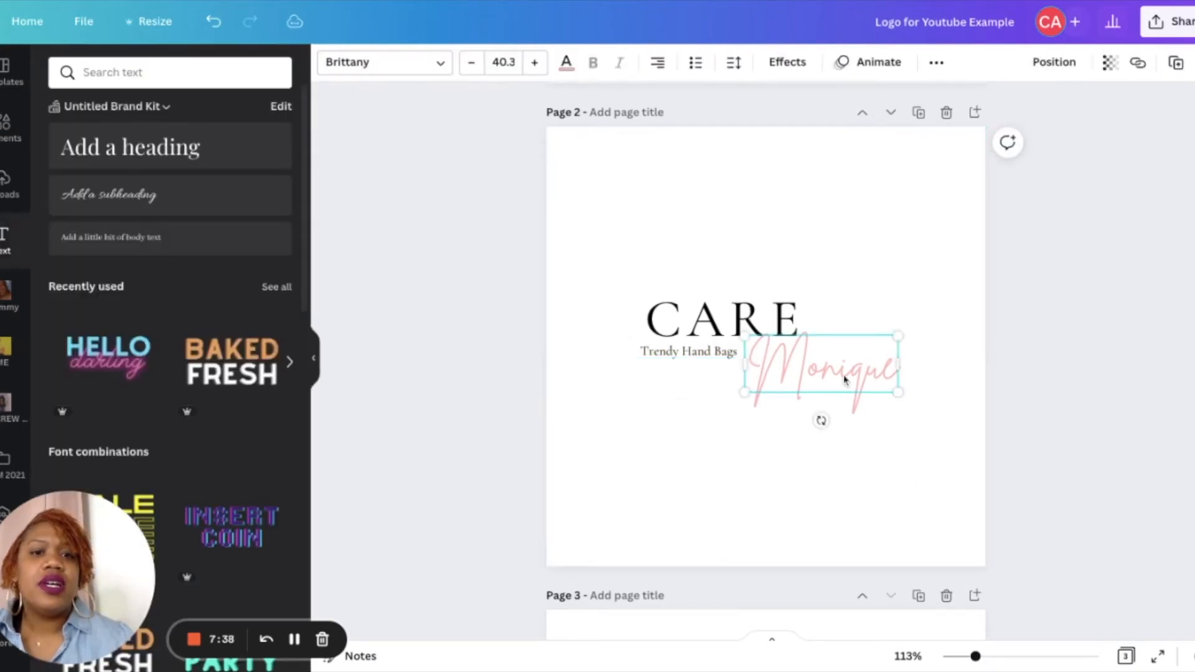
Try placing the tagline after the serif first name, just above the script name
click(689, 354)
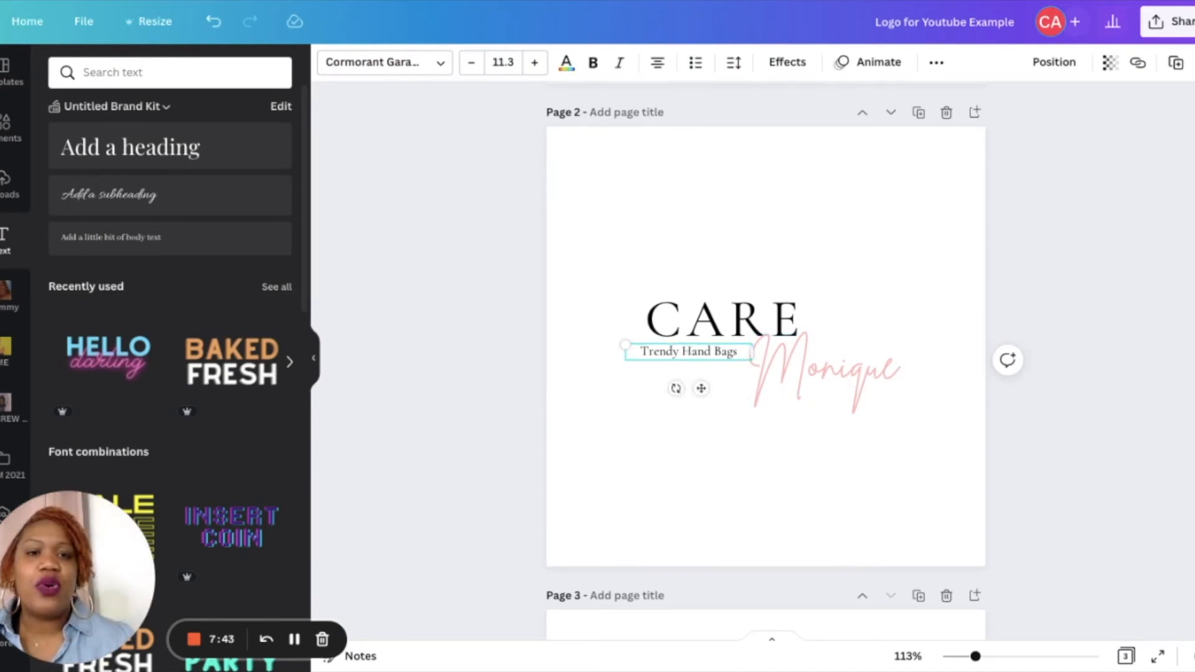
drag(703, 392, 877, 384)
mouse_move(856, 343)
mouse_down()
mouse_move(830, 278)
mouse_move(878, 317)
mouse_move(857, 320)
mouse_up()
click(901, 475)
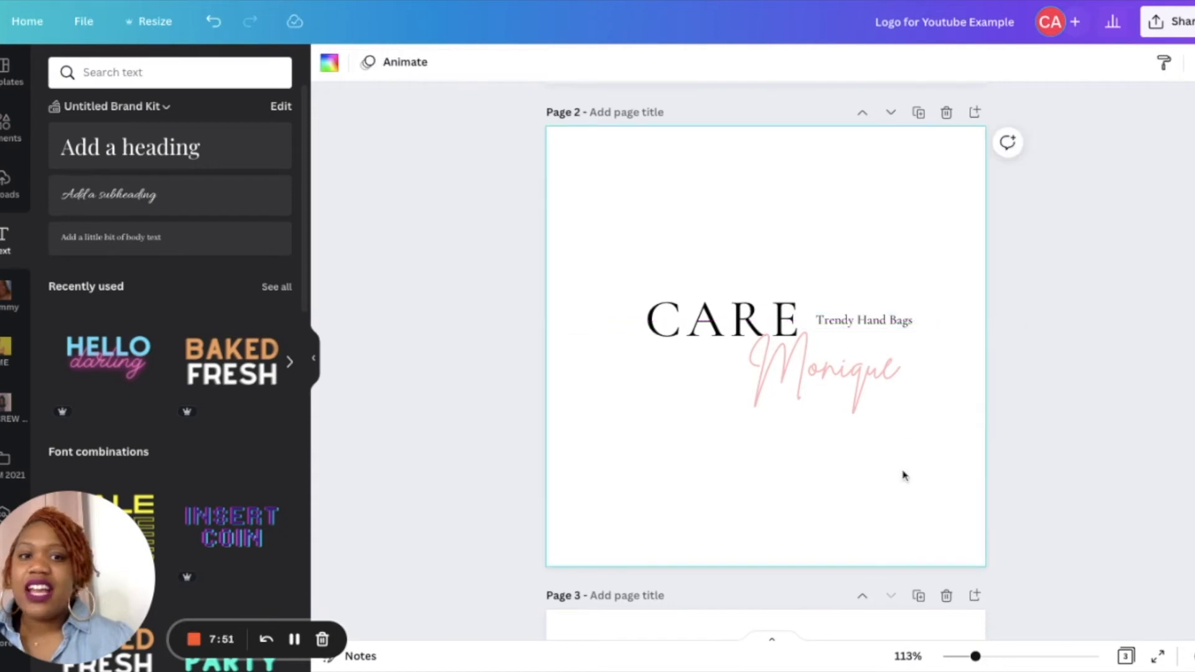
Move the tagline back under the serif first name, lined up with the start of that word
click(896, 327)
drag(877, 359, 692, 386)
click(694, 459)
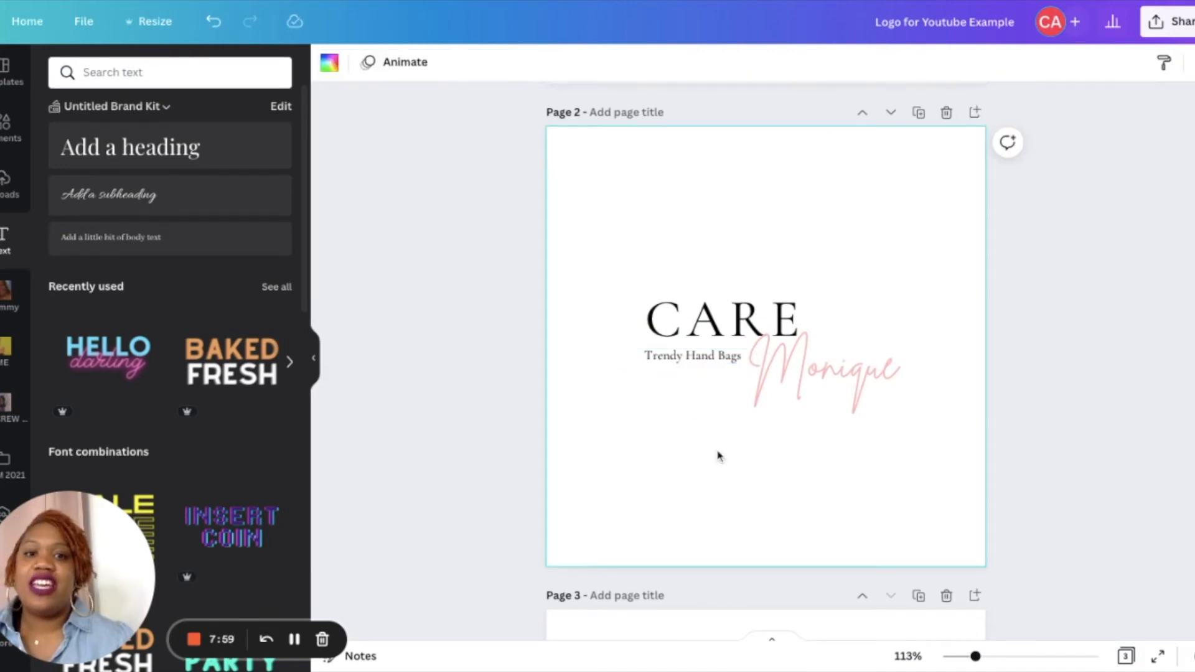
Compare the plain full-name logo, the tagline version and the initials monogram across the three pages
scroll(719, 456, down, 7)
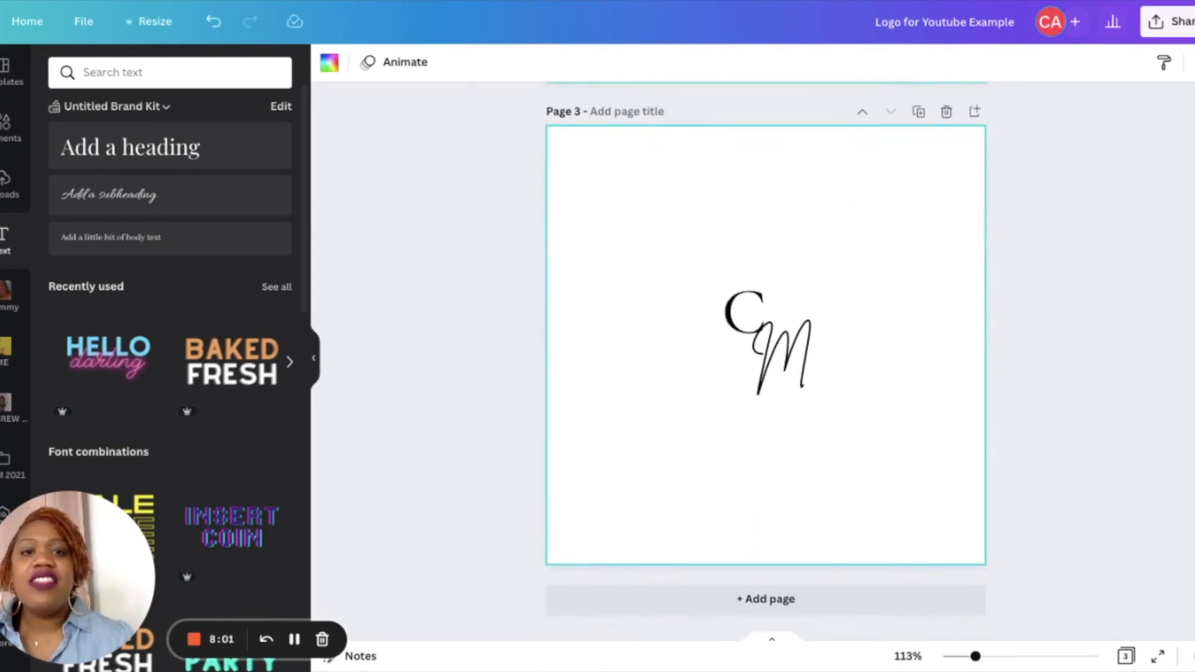
scroll(789, 379, up, 15)
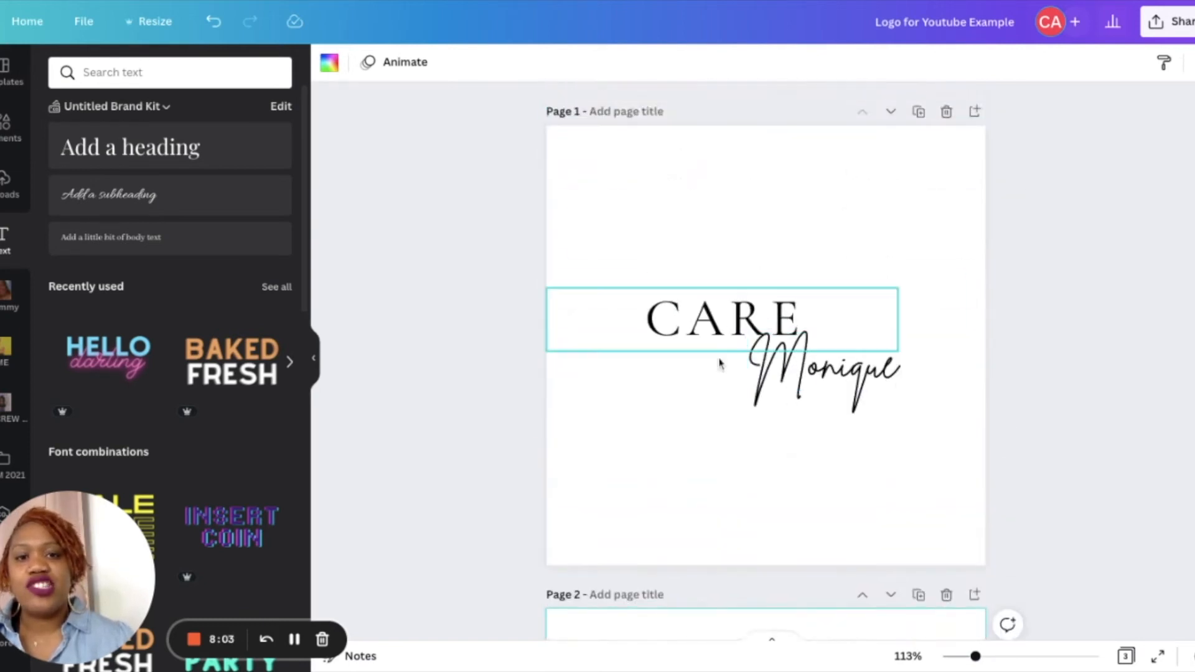
scroll(808, 429, down, 7)
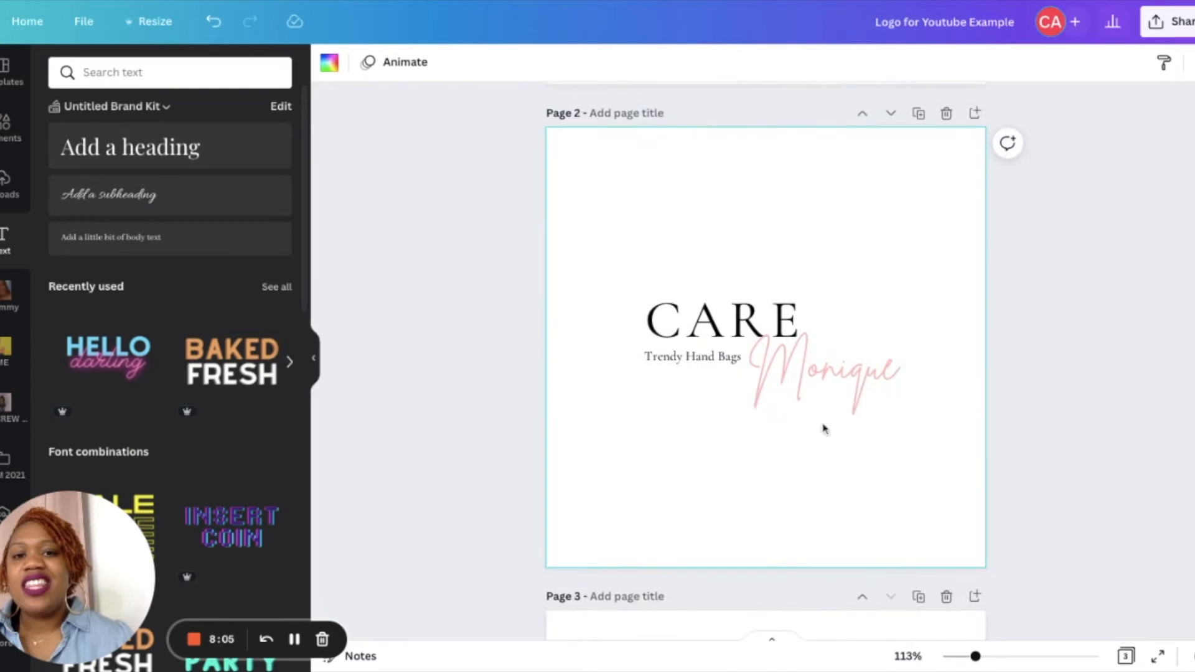
scroll(751, 424, down, 7)
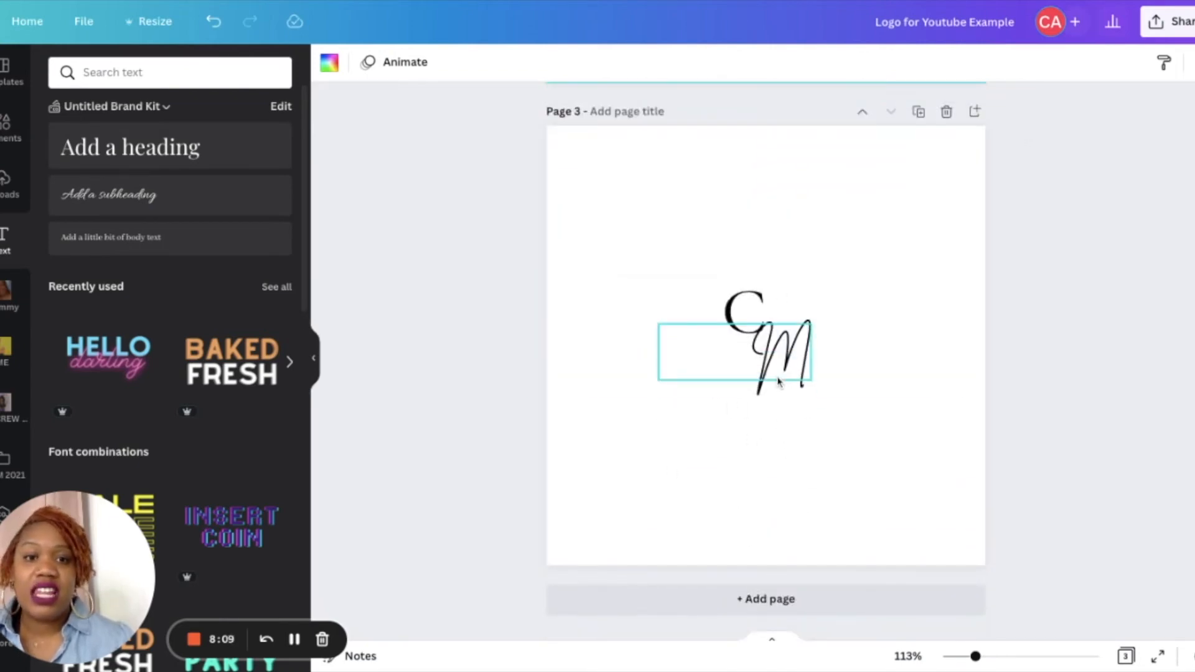
scroll(760, 488, up, 2)
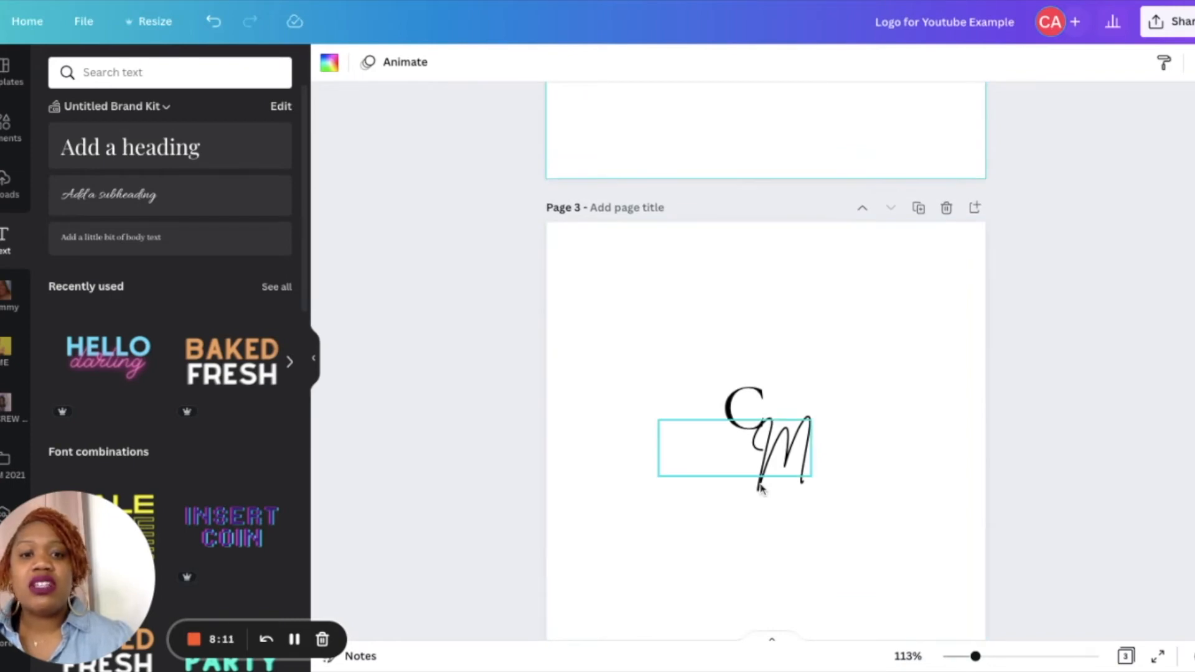
scroll(760, 488, up, 12)
scroll(713, 269, down, 5)
Copy the Trendy Hand Bags tagline from page 2 onto page 3 and place it beneath the CM monogram
click(687, 412)
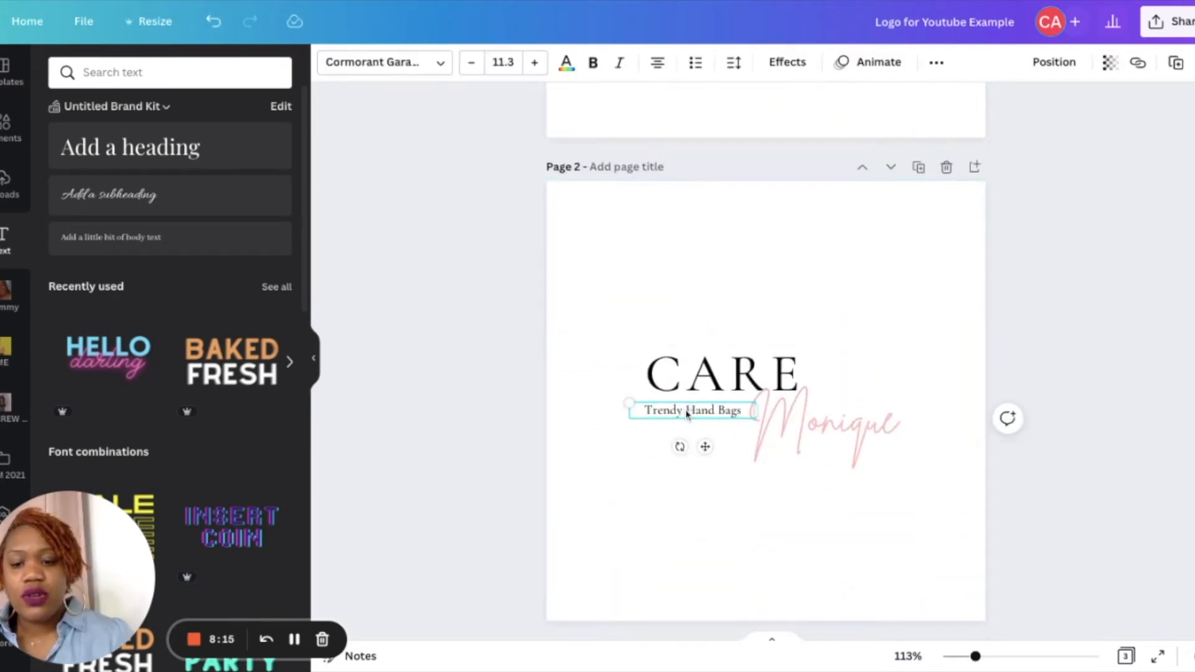
scroll(687, 412, down, 6)
click(809, 424)
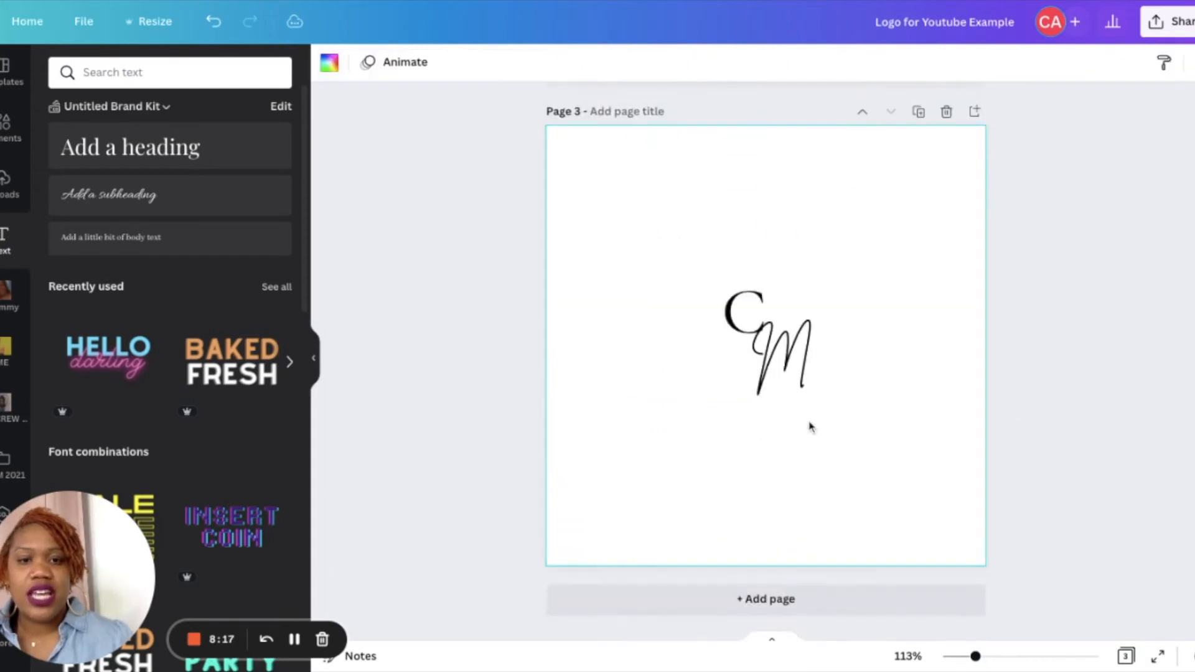
key(ctrl+v)
drag(707, 392, 775, 443)
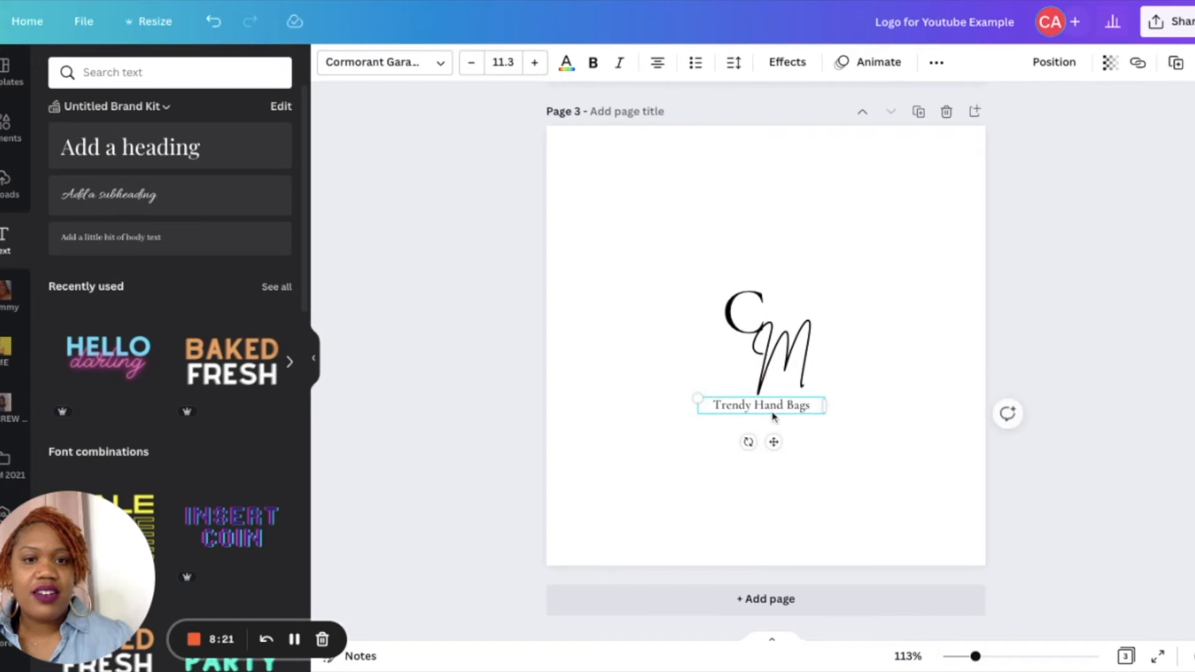
Reduce the script M on page 3 to about size 35.6 and shift it slightly to join the C
click(750, 336)
click(741, 316)
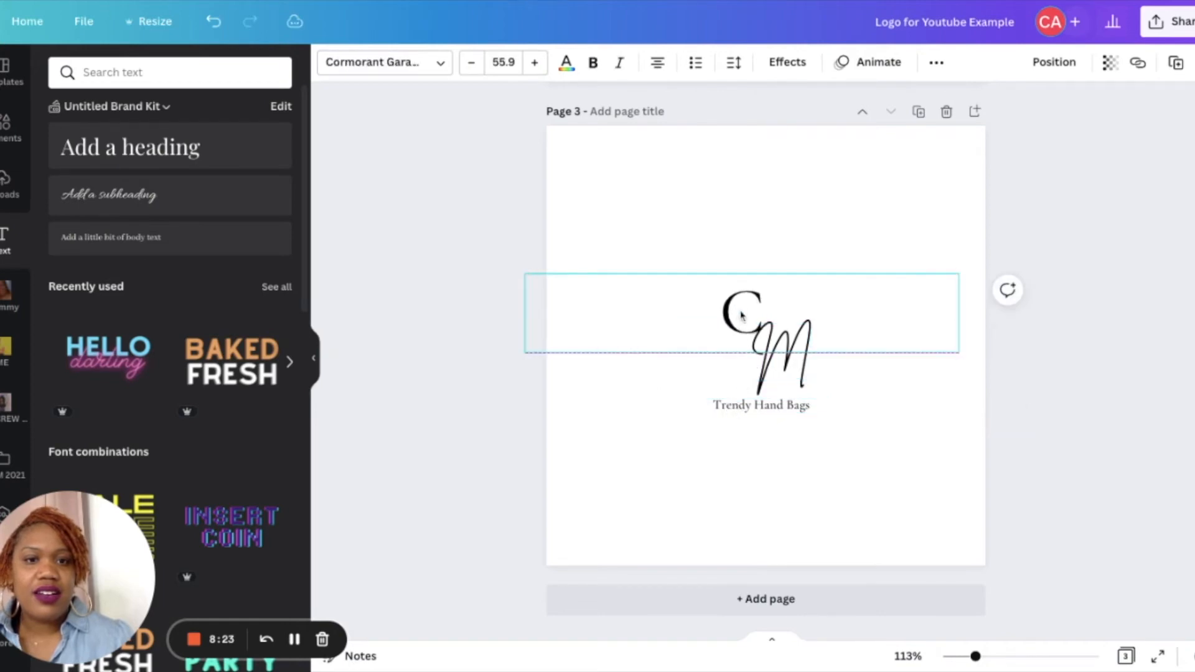
click(775, 355)
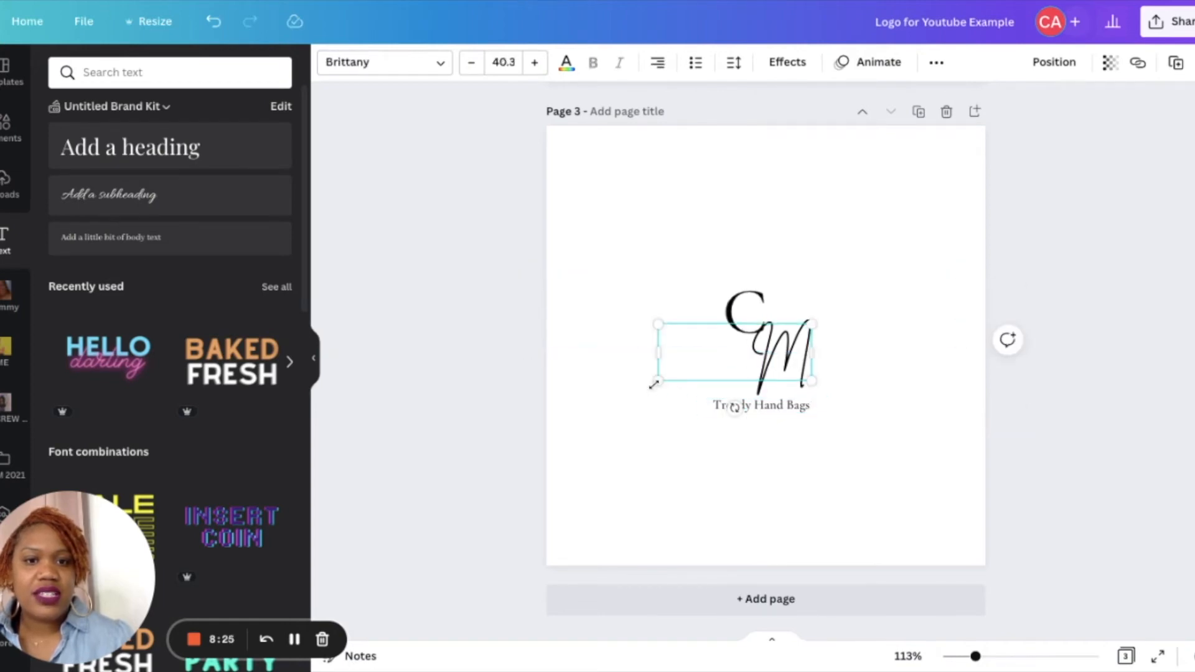
drag(653, 382, 653, 382)
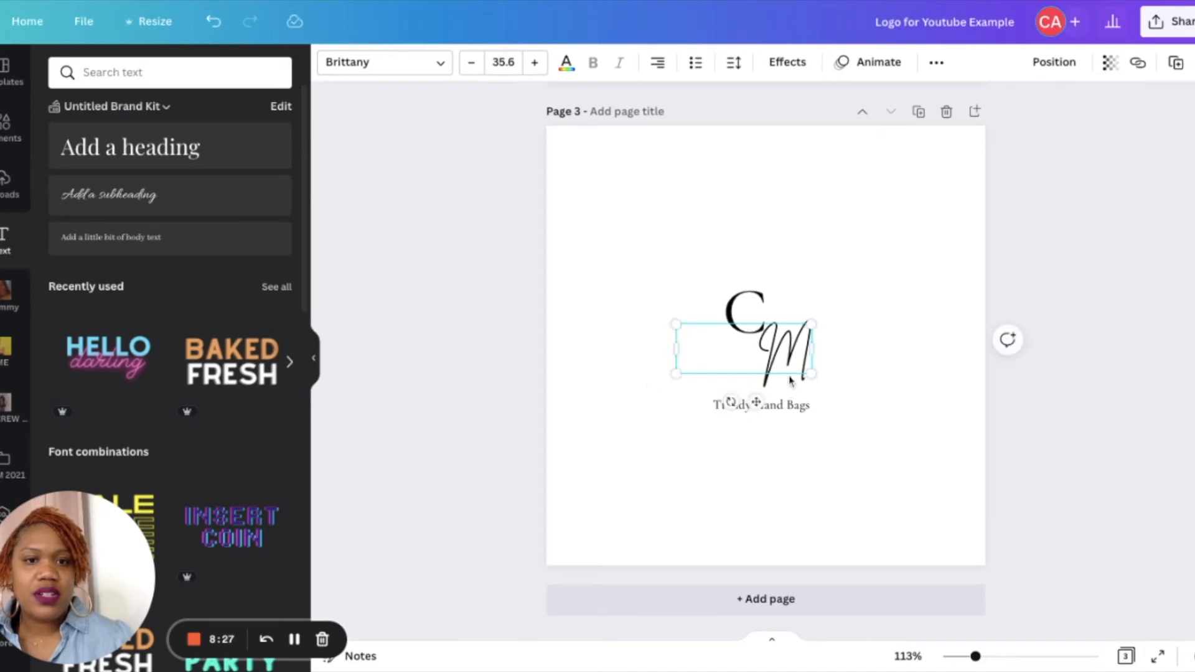
drag(790, 358, 787, 355)
Move the tagline on page 3 up slightly so it sits centred just below the monogram
click(776, 409)
drag(777, 408, 780, 400)
click(786, 466)
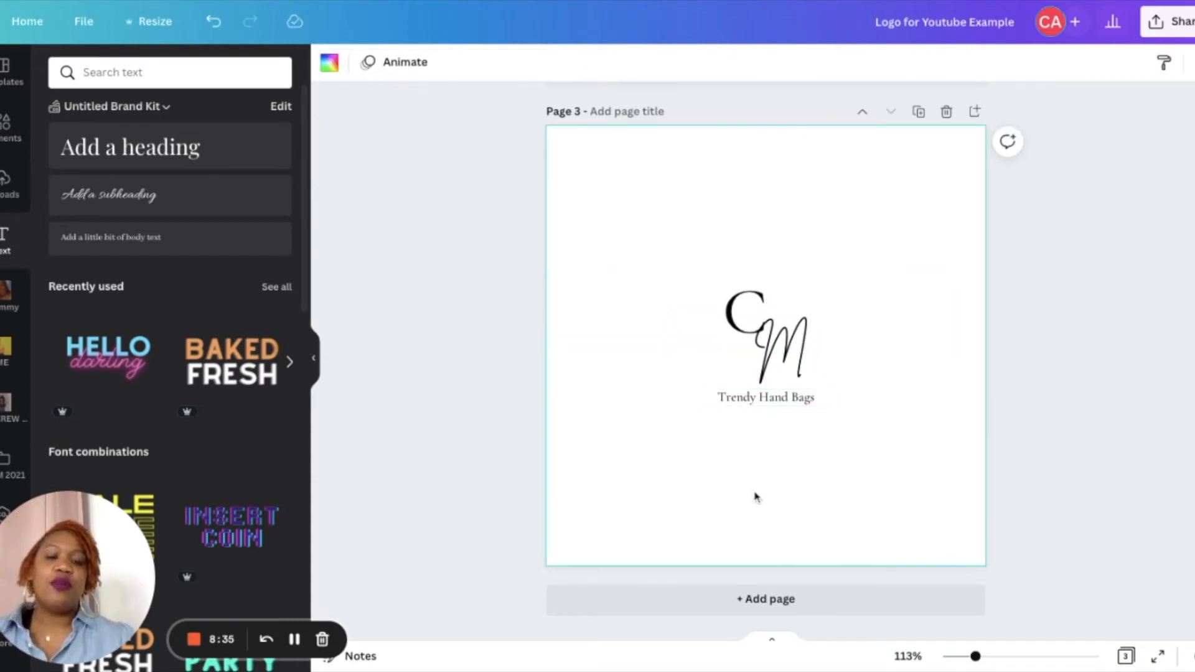
scroll(756, 496, up, 8)
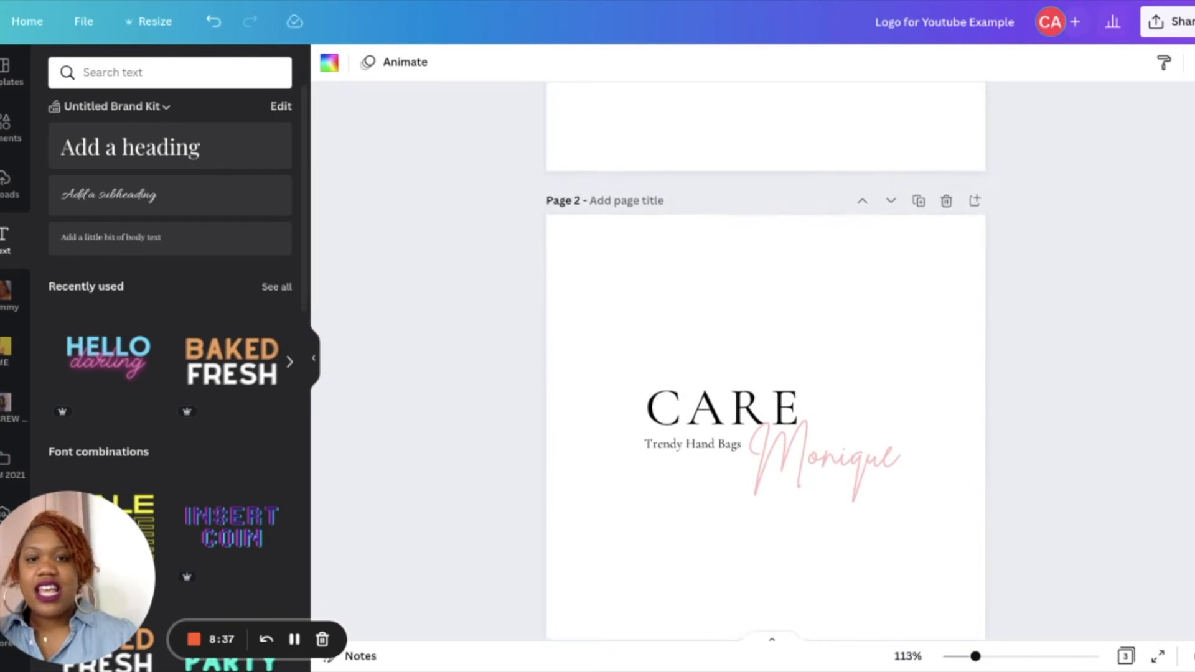
scroll(766, 498, up, 2)
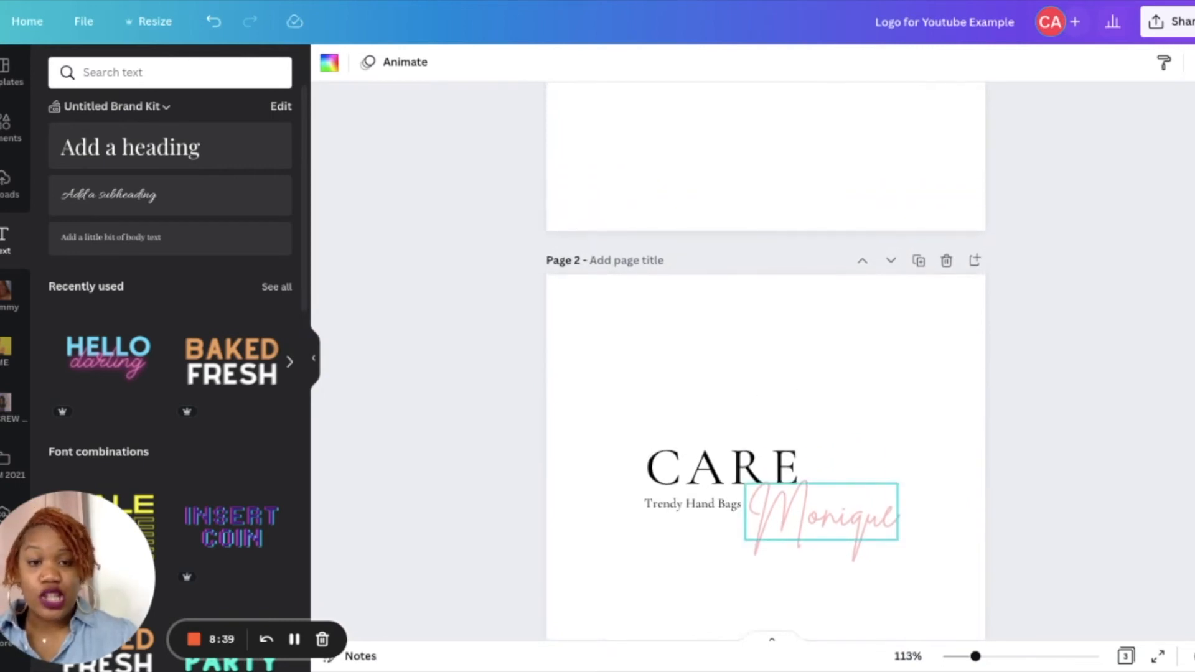
Recolour the script second name on page 1 in the document's light pink
scroll(766, 373, up, 5)
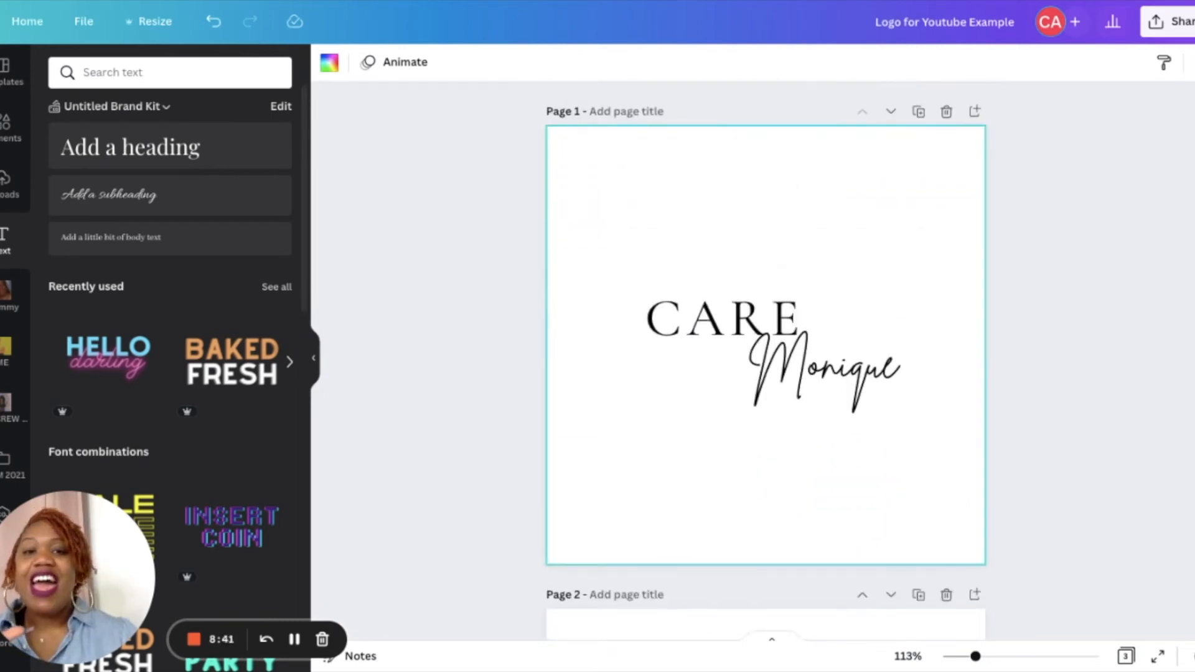
scroll(765, 374, down, 5)
scroll(759, 445, up, 5)
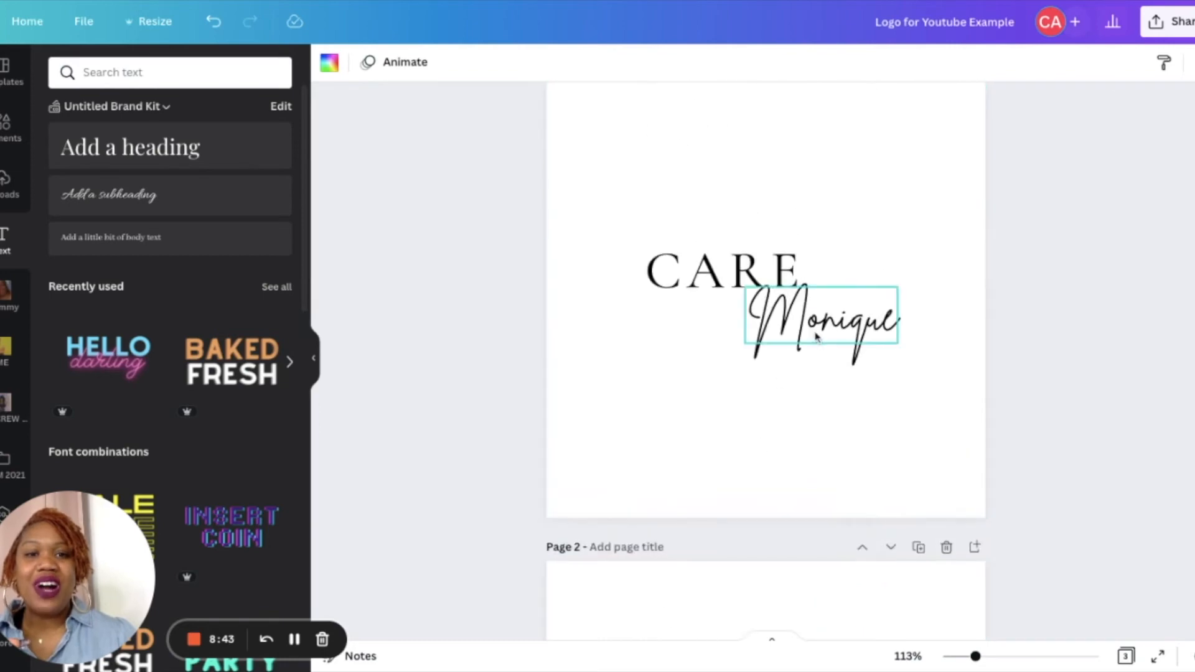
click(817, 337)
click(567, 62)
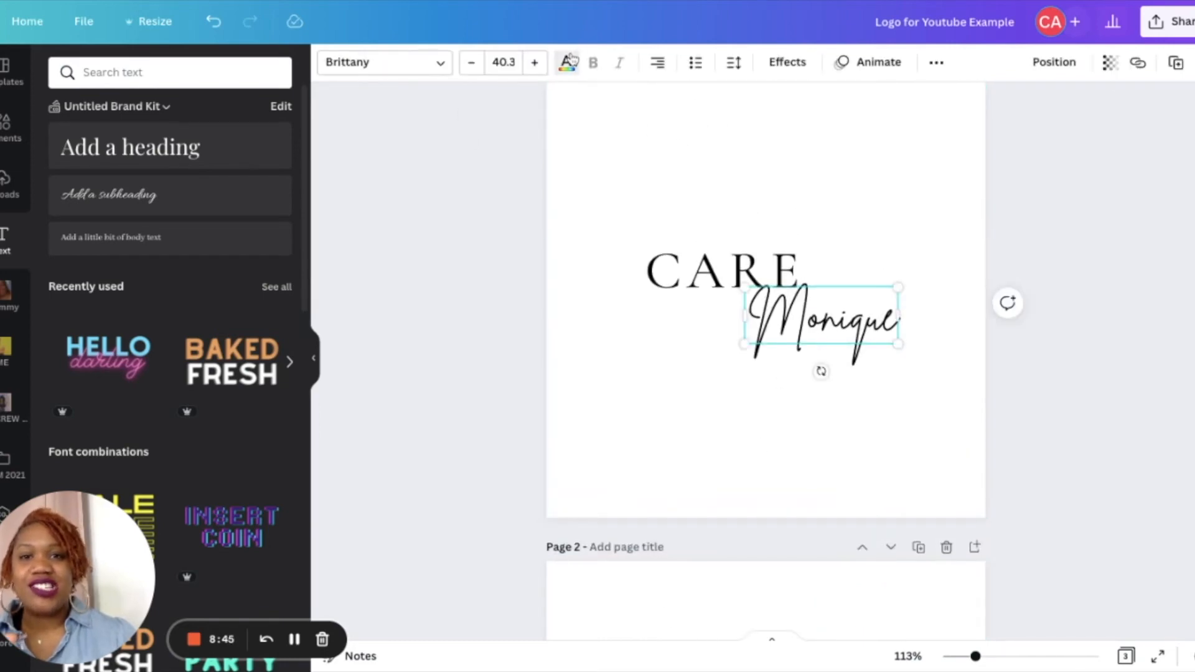
click(149, 144)
click(700, 442)
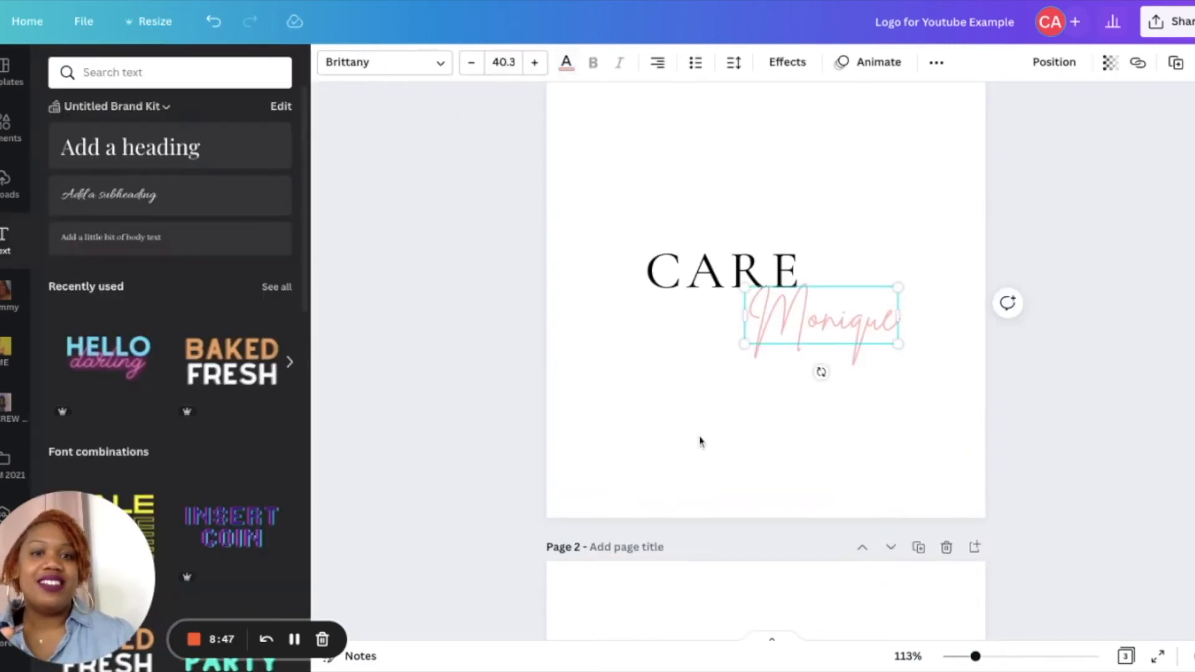
Recolour the script M of the page 3 monogram in the same light pink
scroll(699, 440, down, 10)
scroll(725, 412, down, 5)
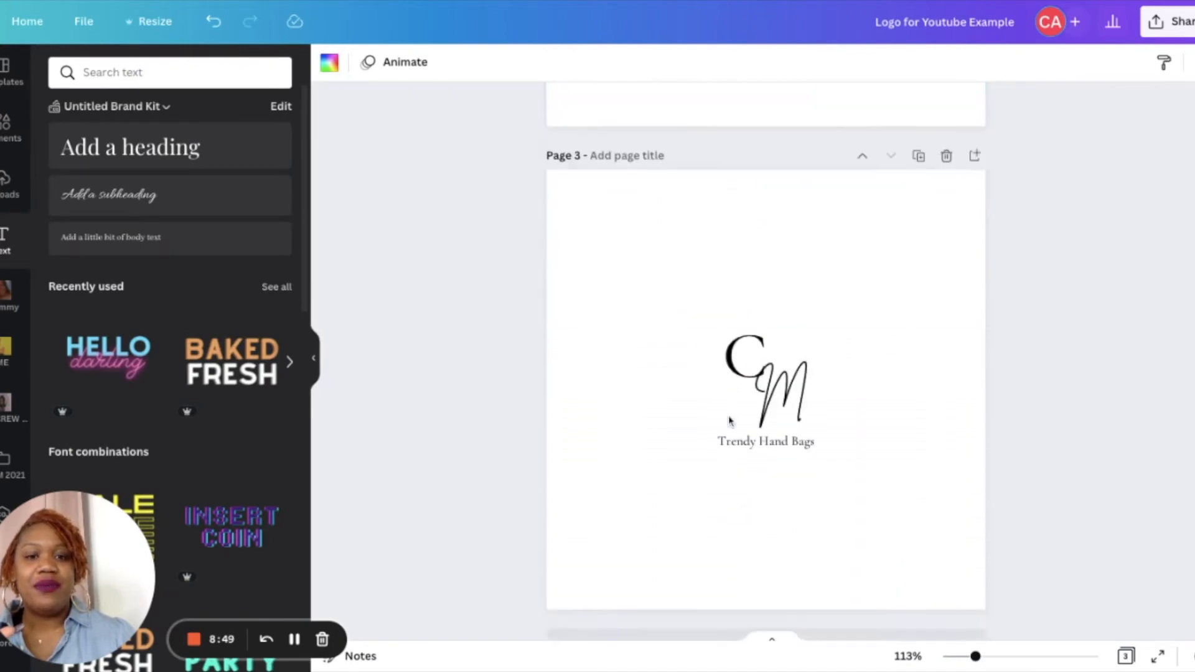
click(784, 358)
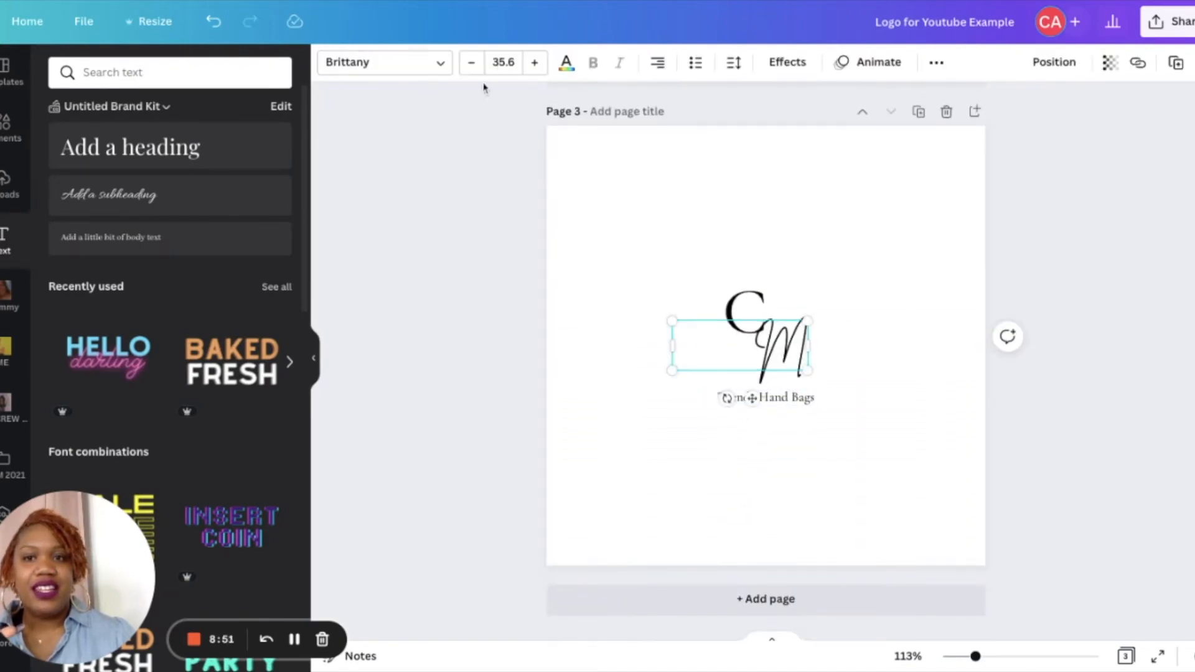
click(567, 63)
click(149, 145)
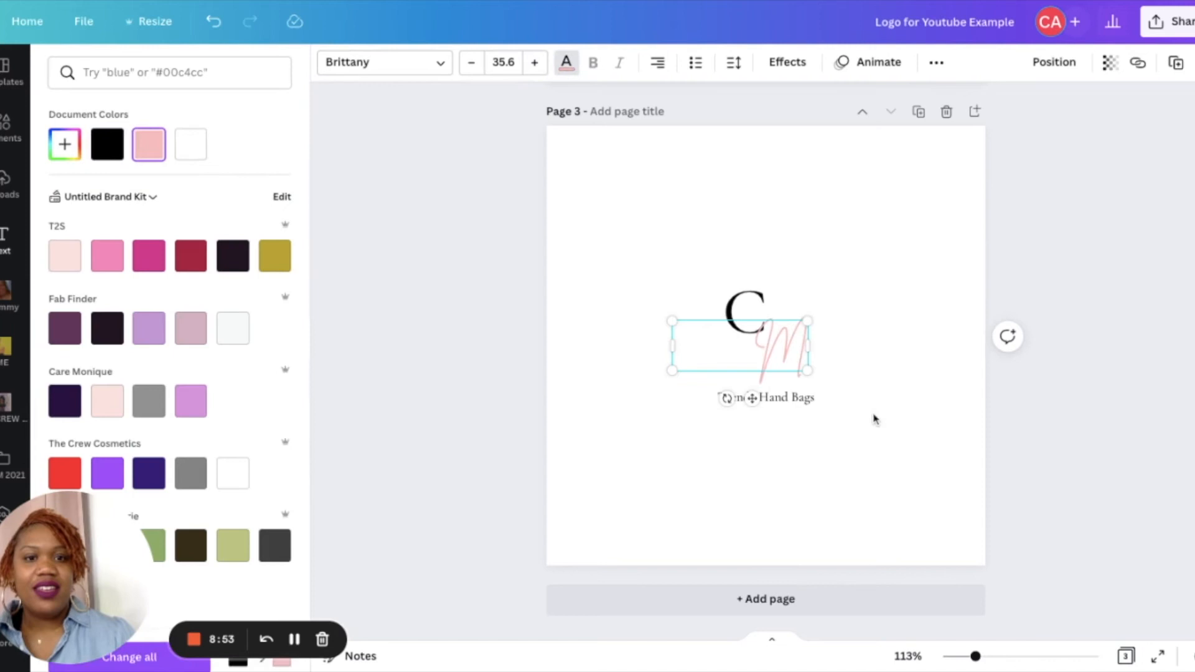
click(869, 416)
scroll(883, 438, up, 7)
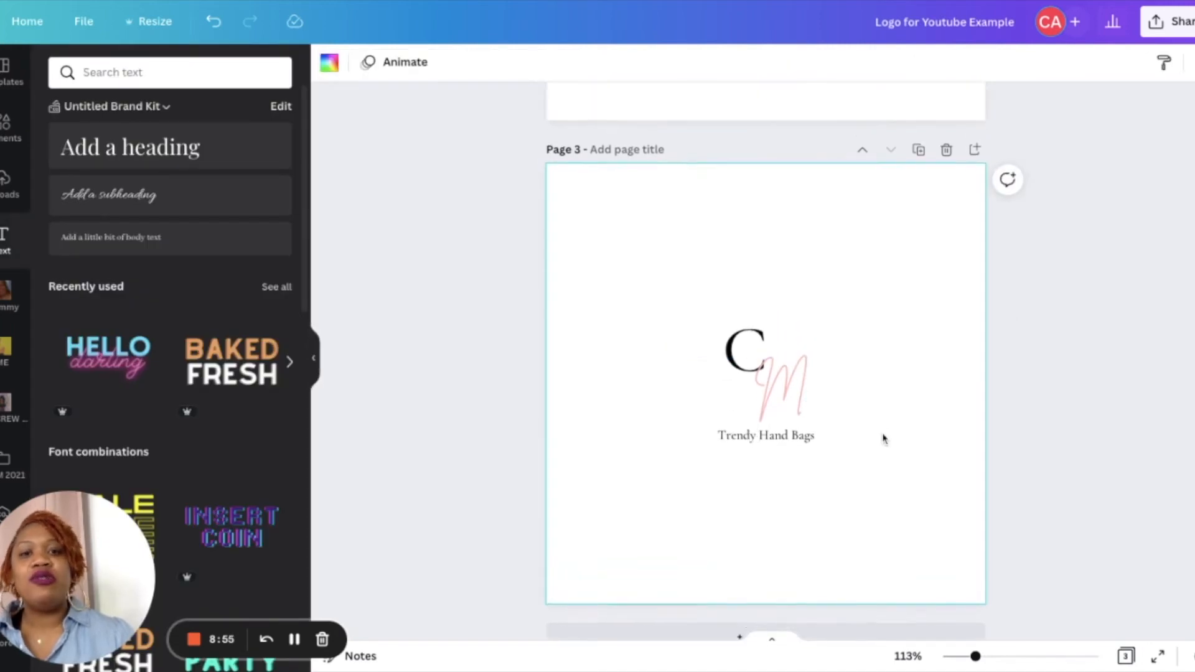
Look at the custom and recent size options for resizing the logo, without changing the size
scroll(766, 361, up, 8)
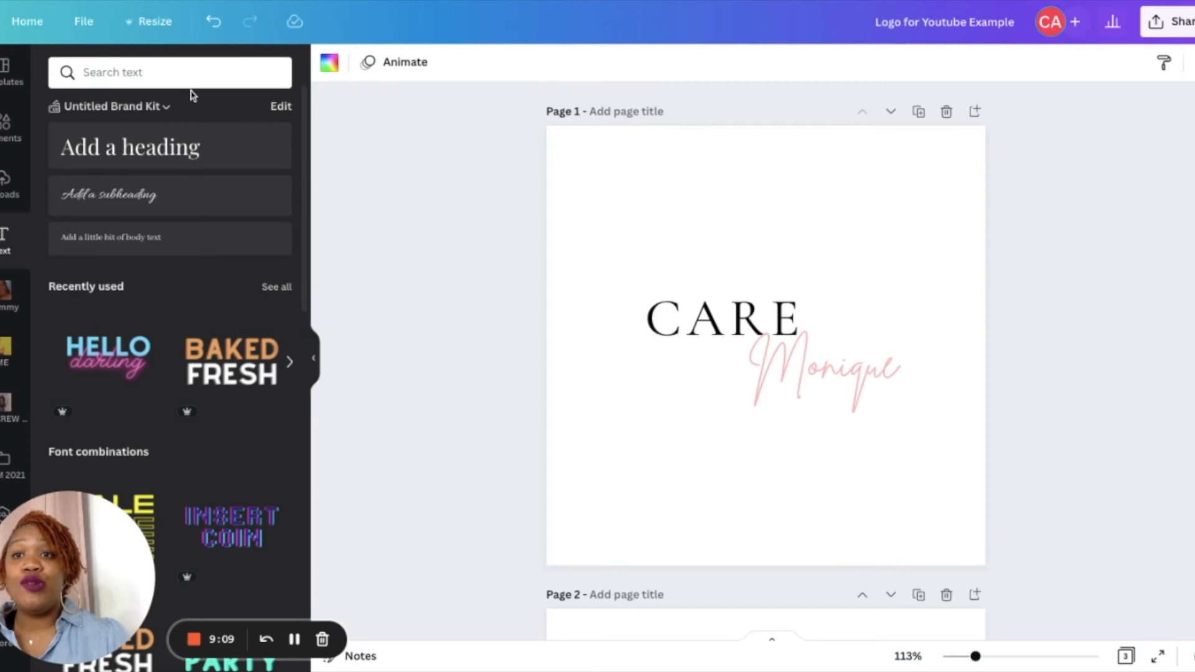
click(157, 30)
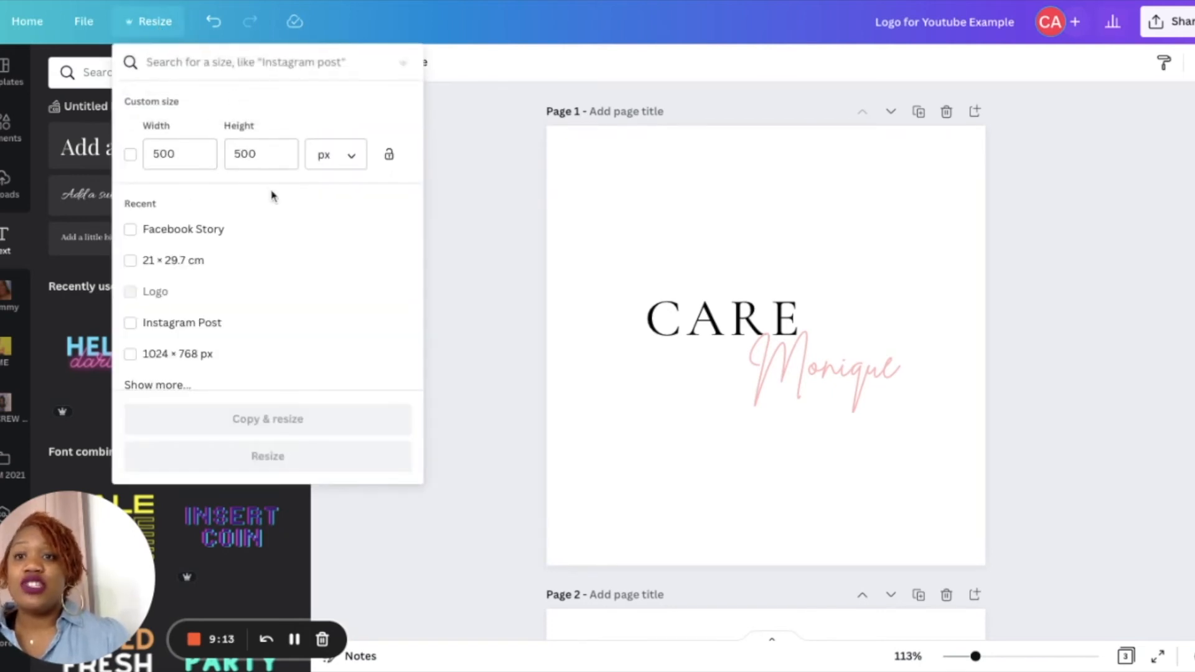
click(488, 283)
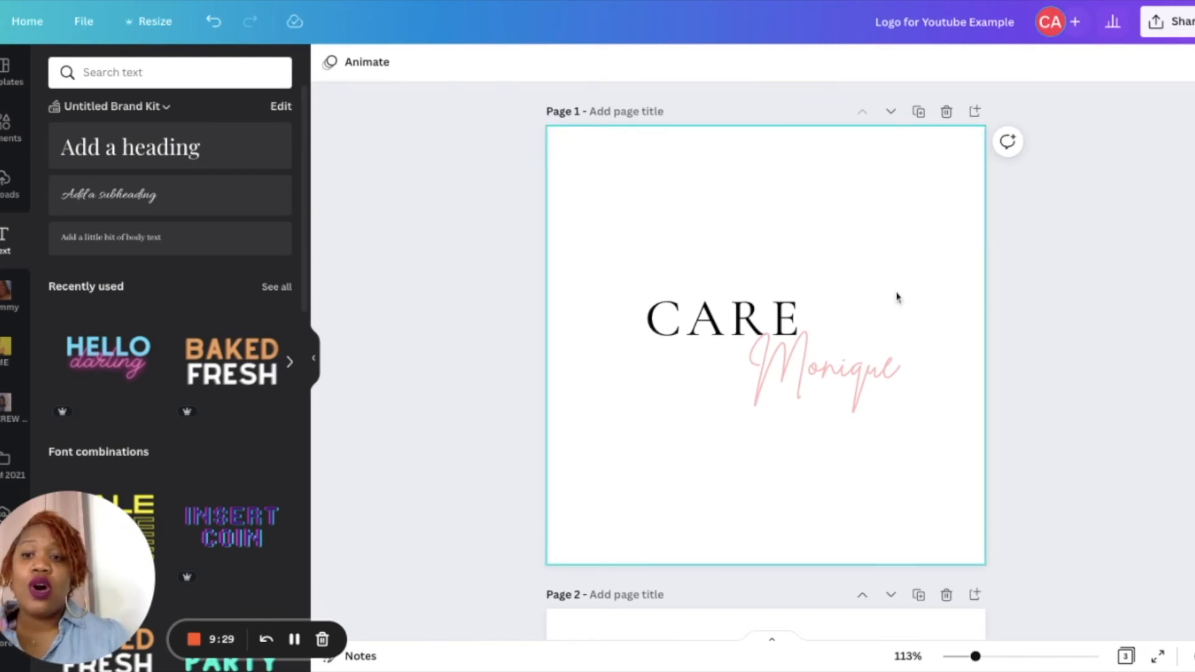
Duplicate page 1 and recolour the serif first name on the copy white, for use on dark backgrounds
click(918, 113)
drag(620, 272, 866, 432)
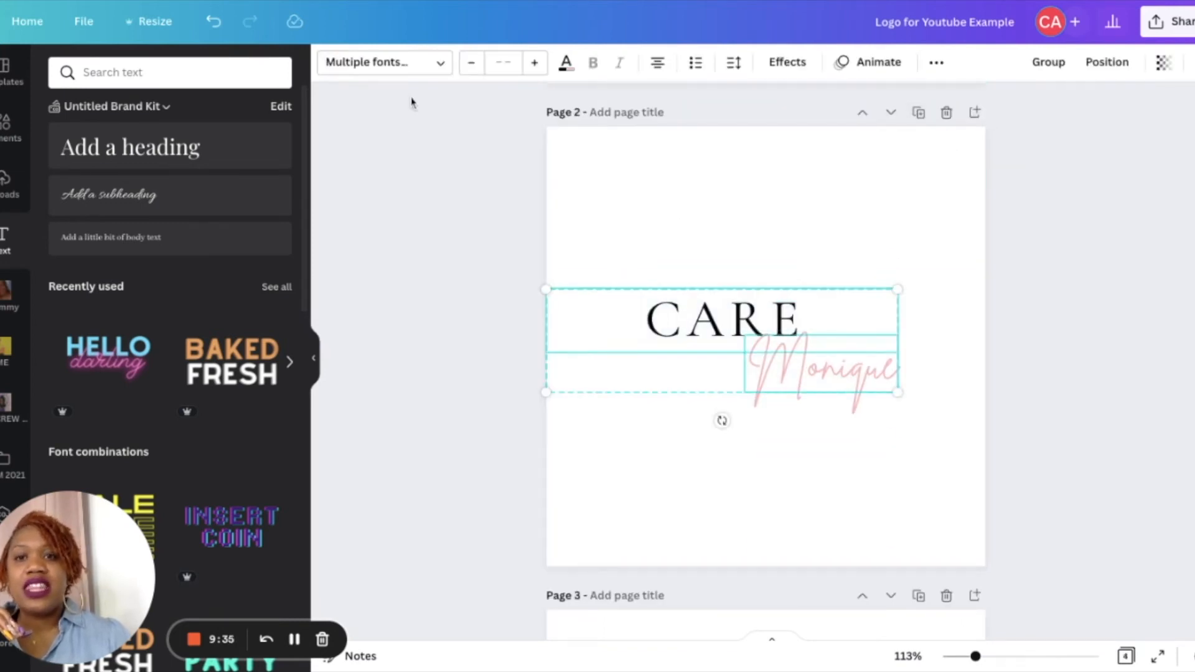
click(564, 66)
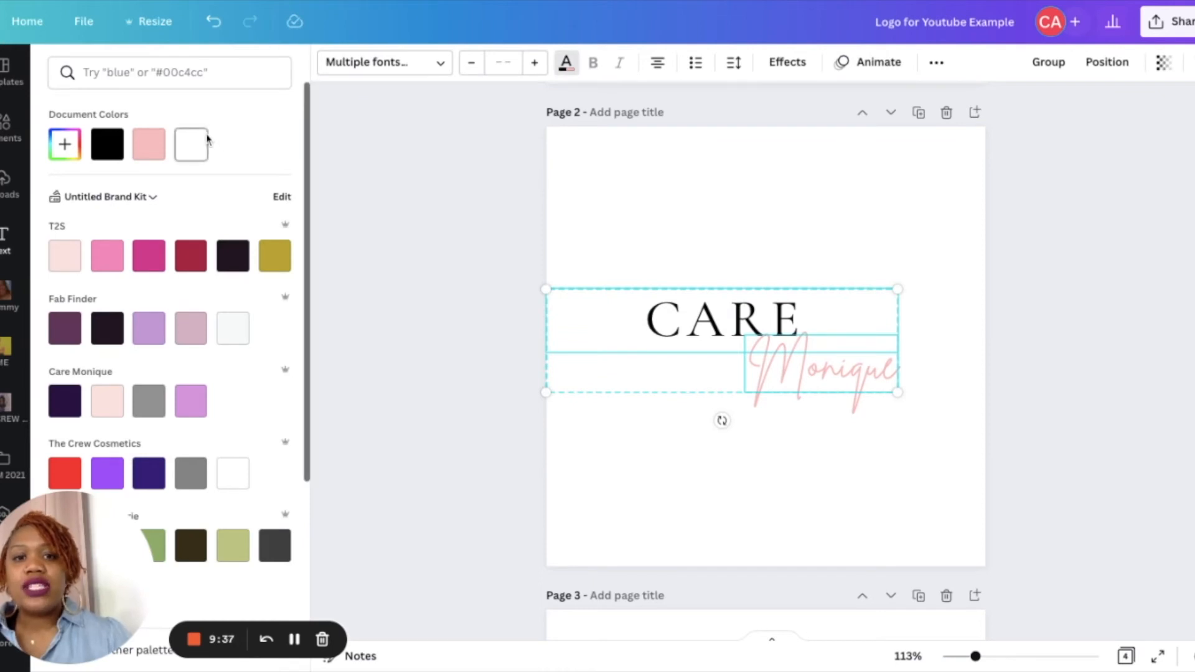
click(584, 401)
click(787, 328)
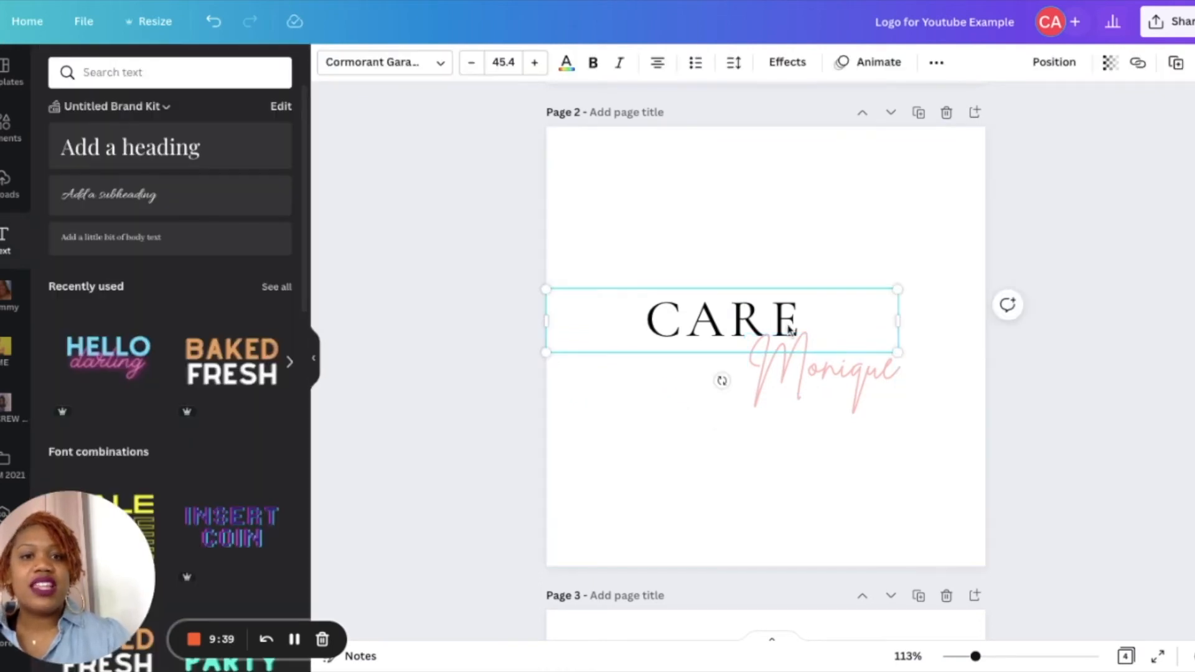
click(789, 329)
click(567, 68)
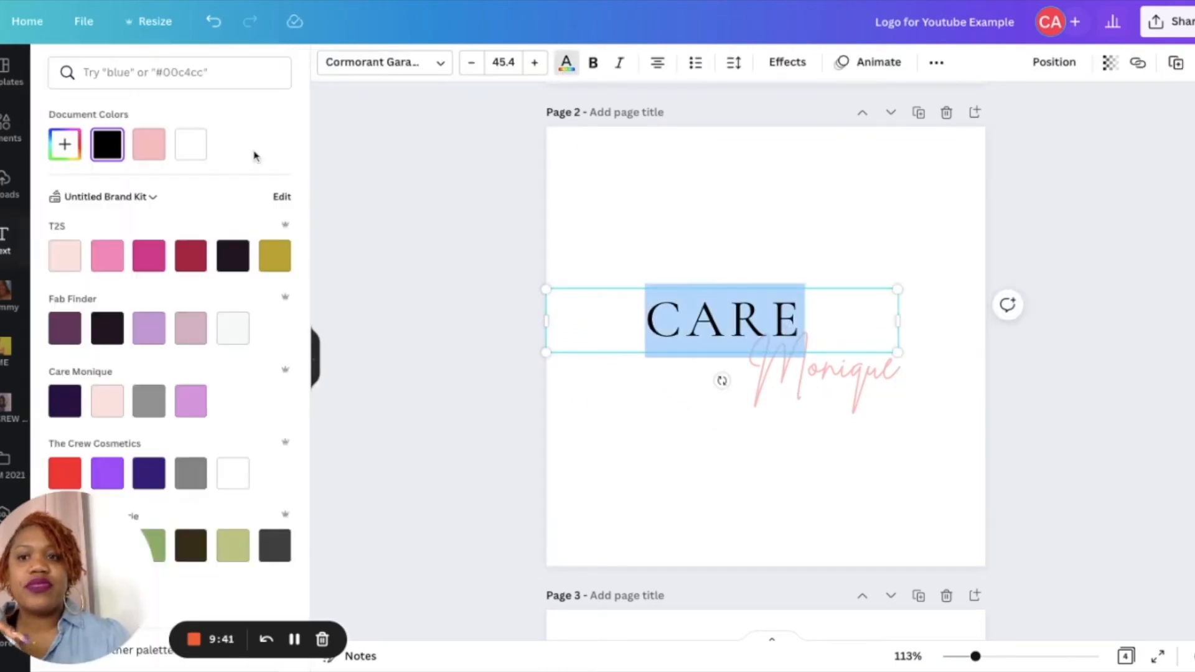
click(192, 145)
key(Escape)
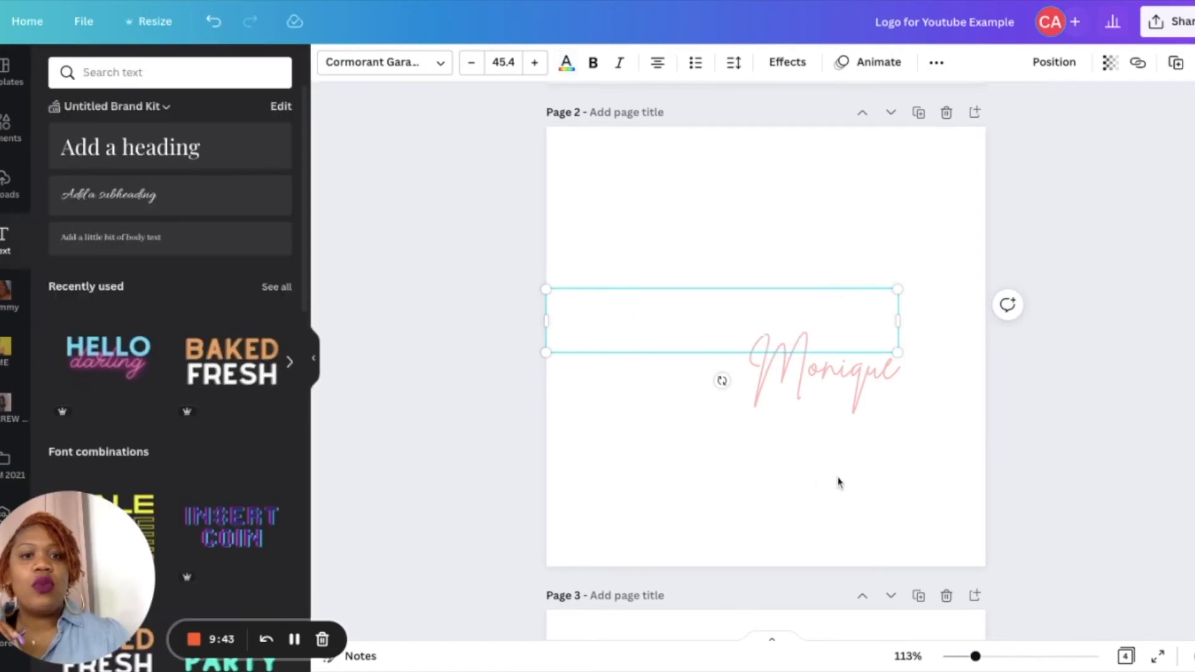
click(838, 483)
Download only page 2 as a PNG with a transparent background
click(1166, 22)
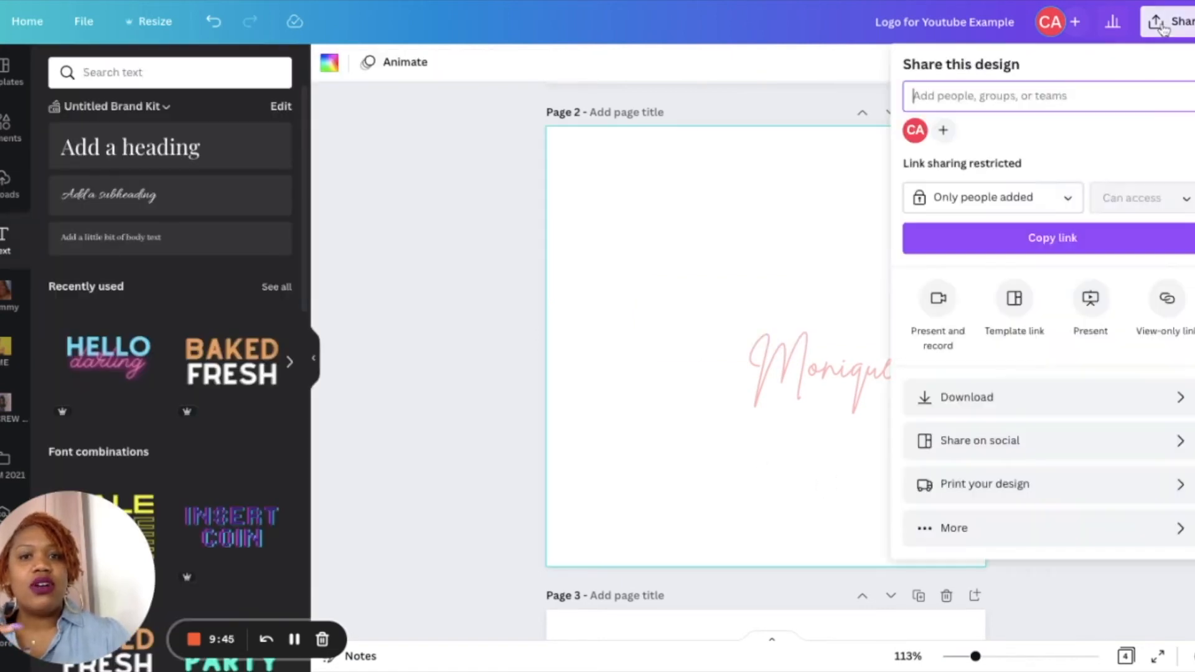
click(1030, 416)
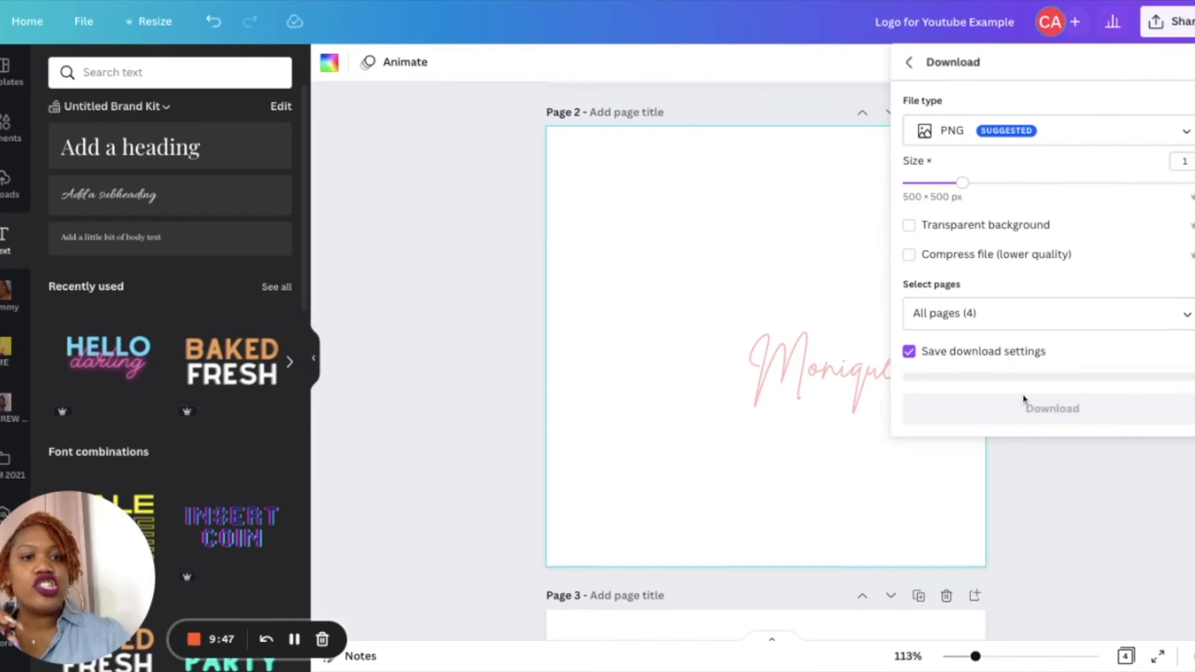
click(979, 319)
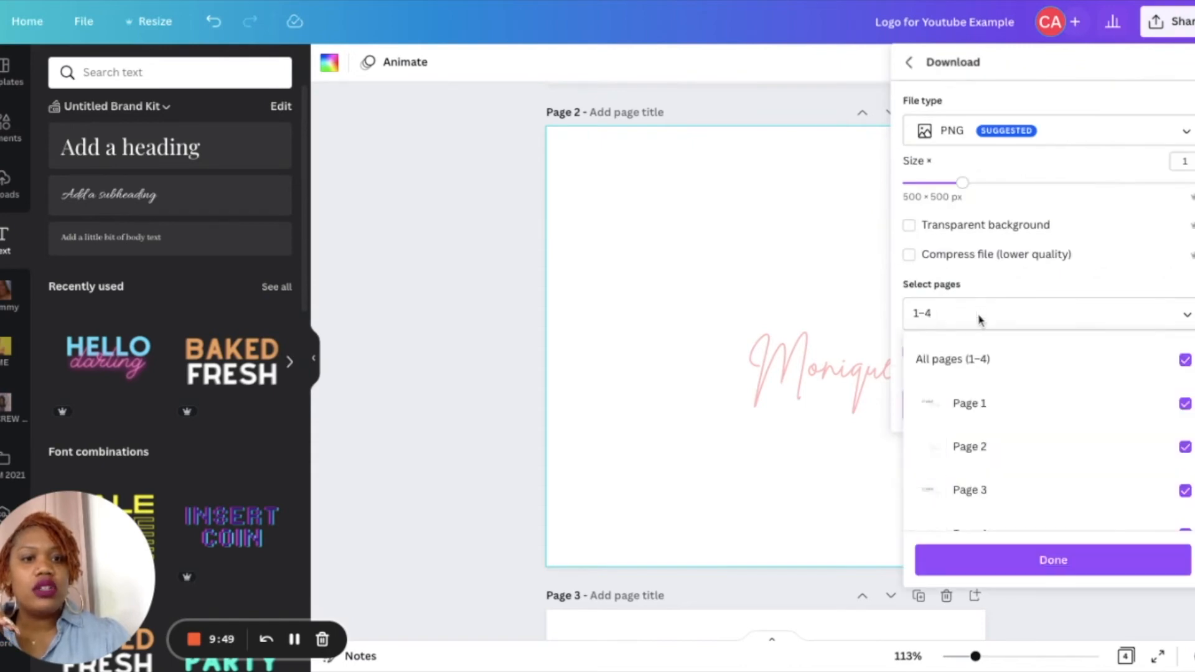
click(964, 367)
click(968, 448)
click(933, 227)
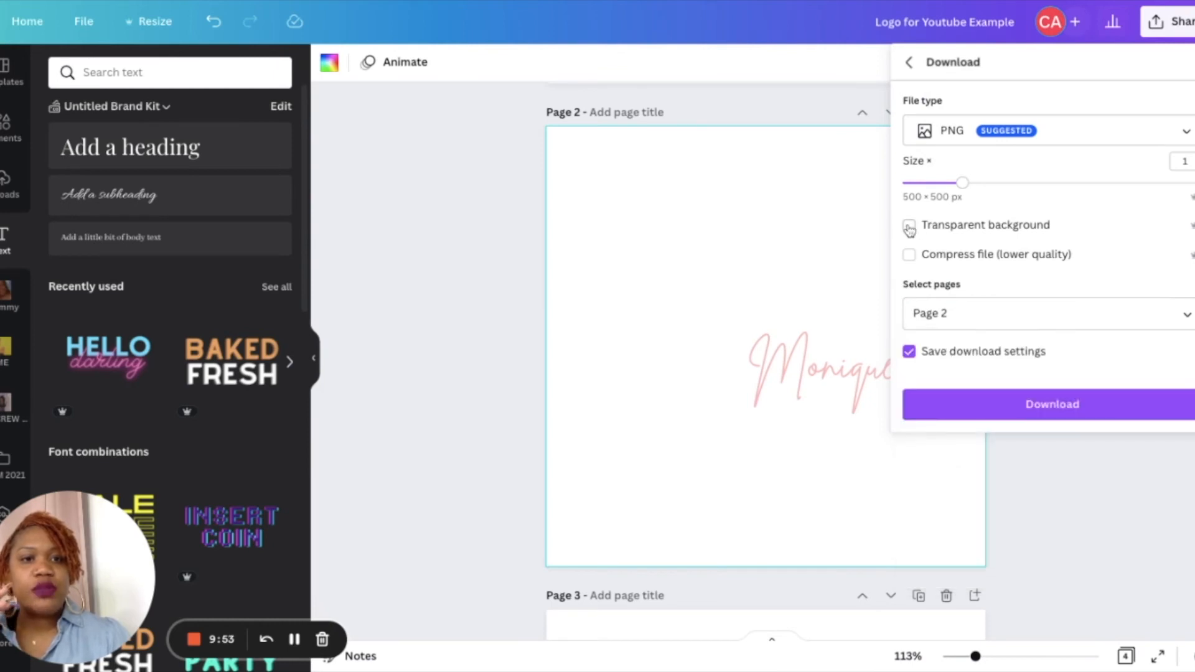
click(909, 230)
click(989, 412)
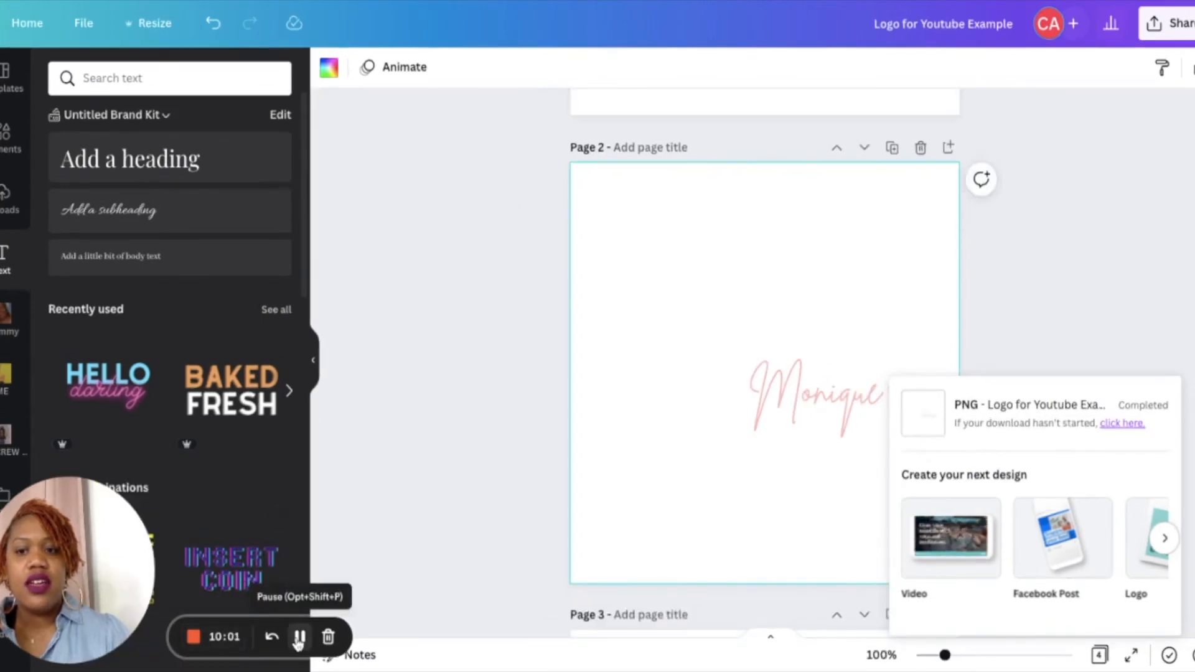
click(297, 640)
click(297, 639)
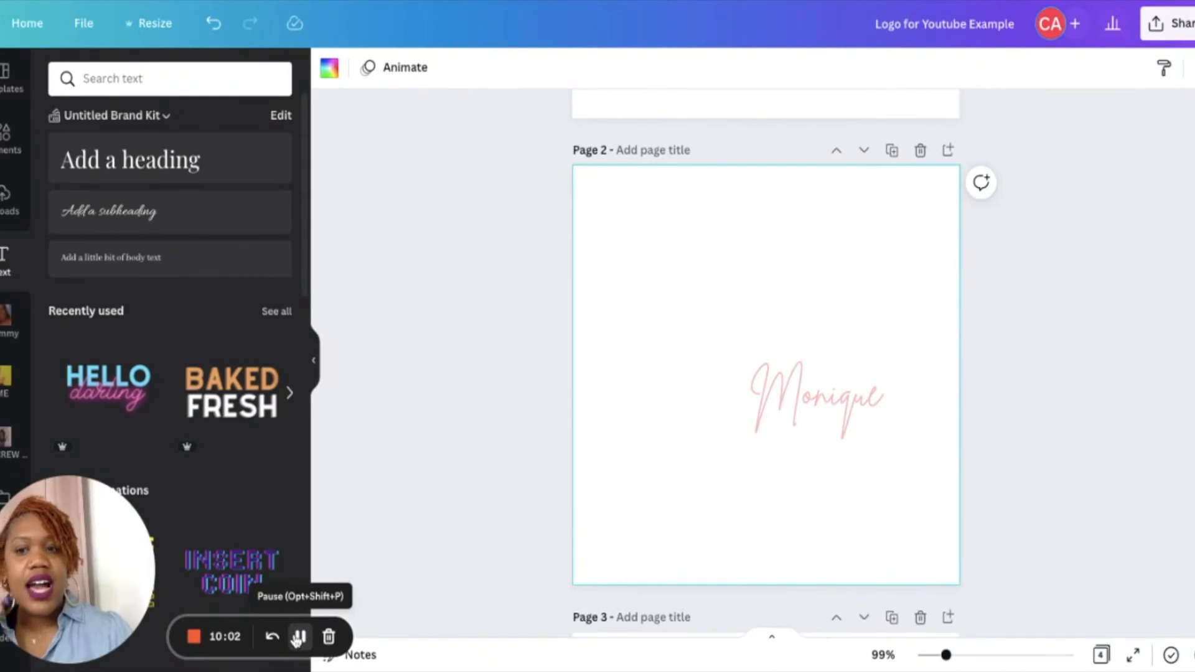